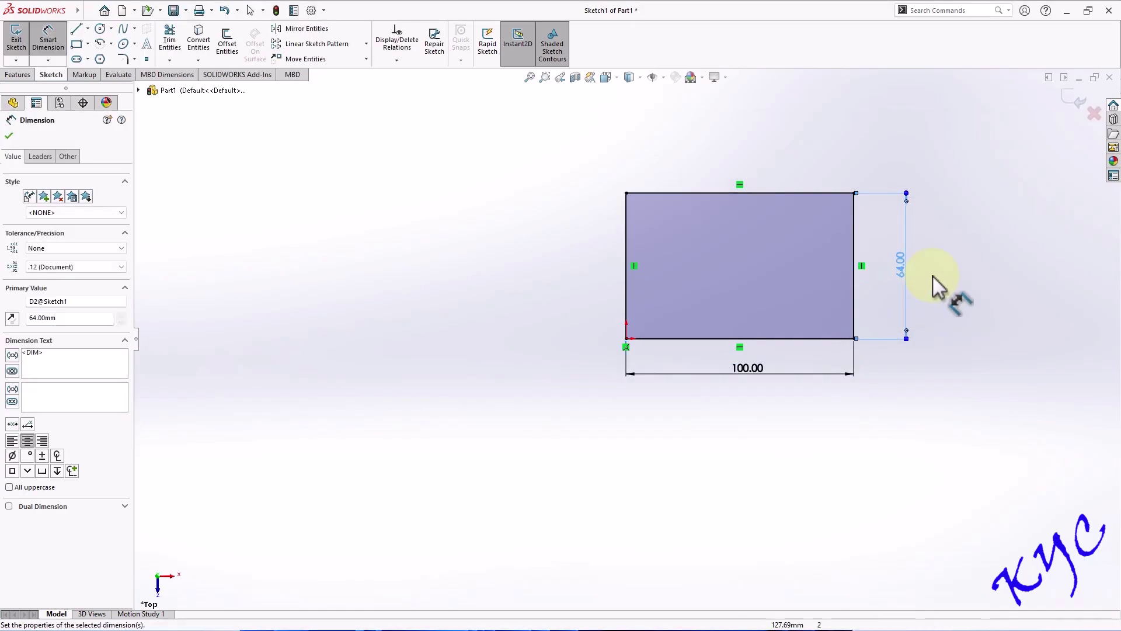
Sketch a vertical line from the rectangle's top edge to its bottom edge, about 37 mm from the right edge.
key(f)
click(76, 29)
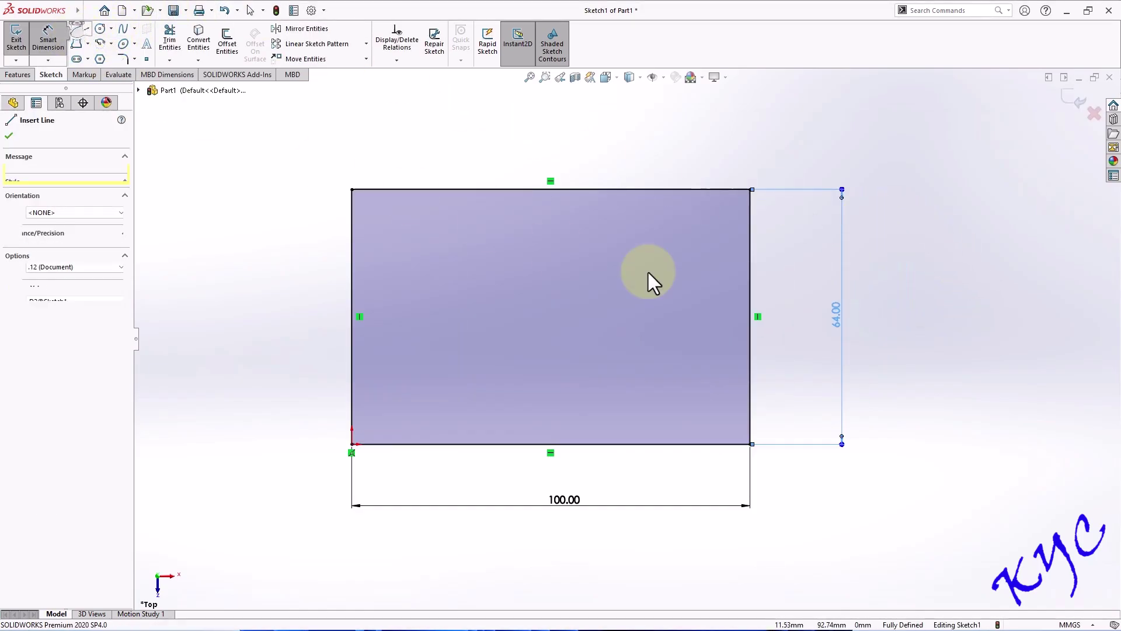
click(603, 189)
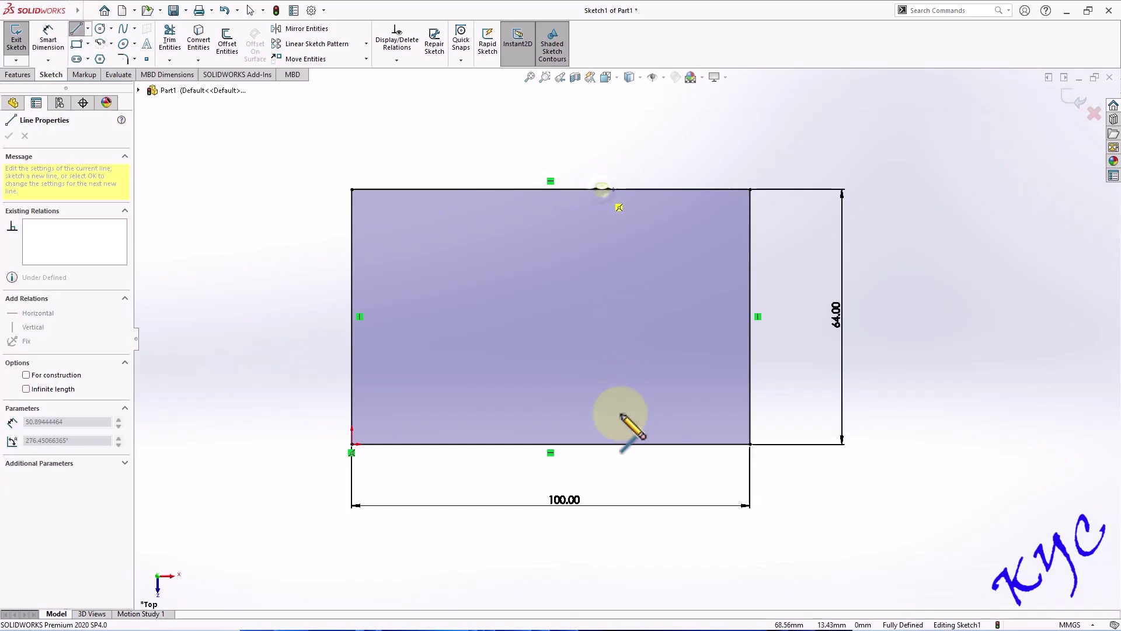
double_click(603, 444)
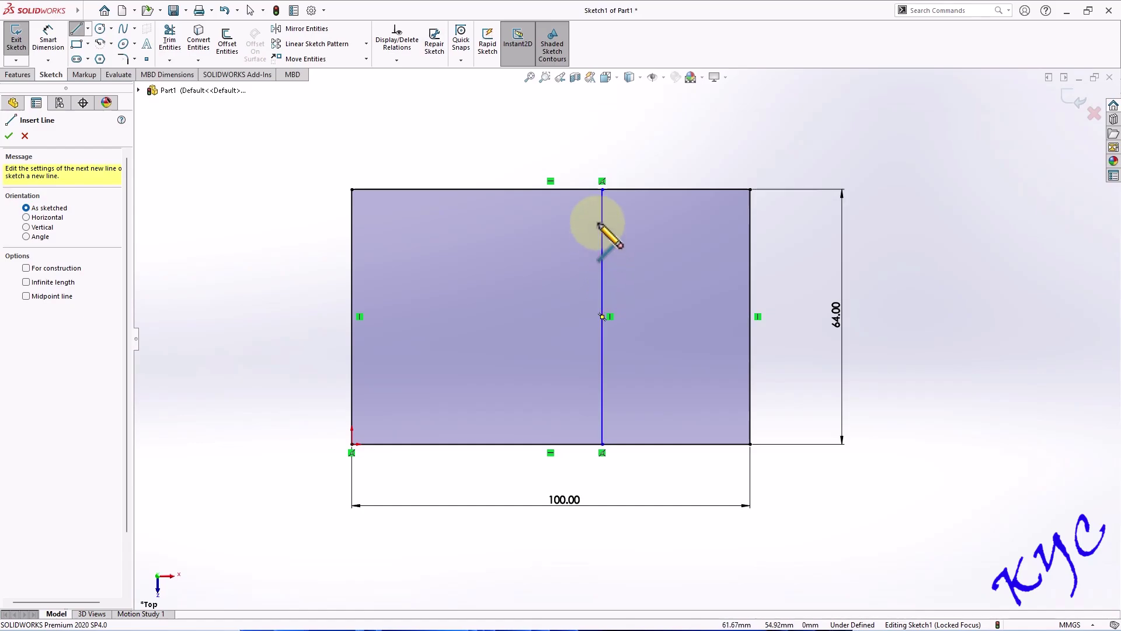
Sketch two slanted lines converging from the vertical line to the right edge, starting about 8 mm below the top and 7 mm above the bottom.
click(603, 221)
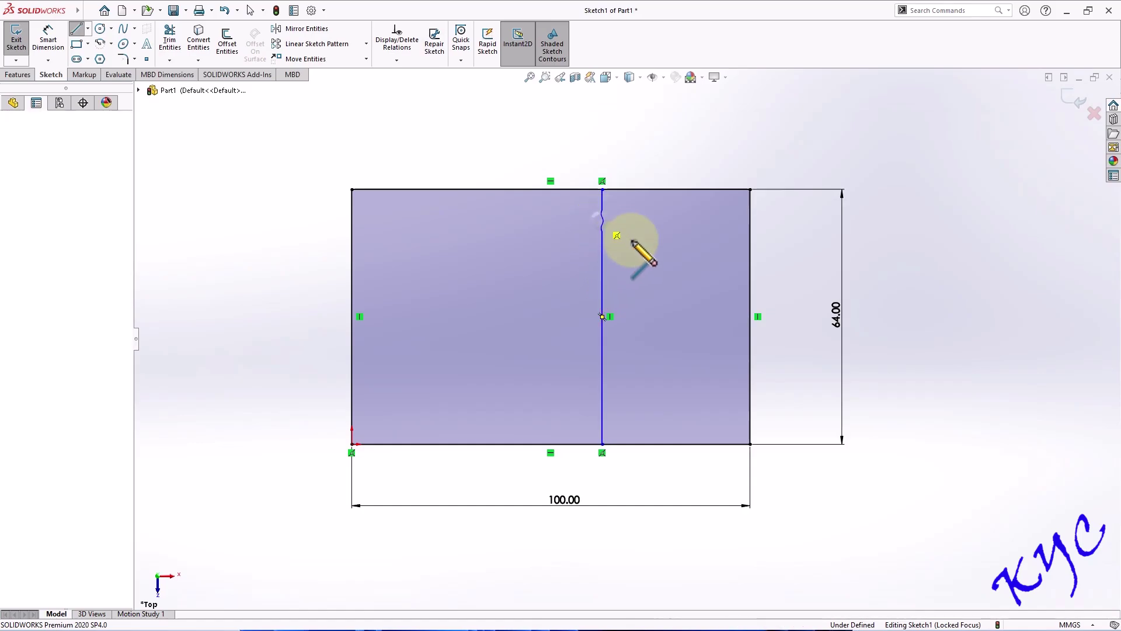
click(750, 268)
key(Escape)
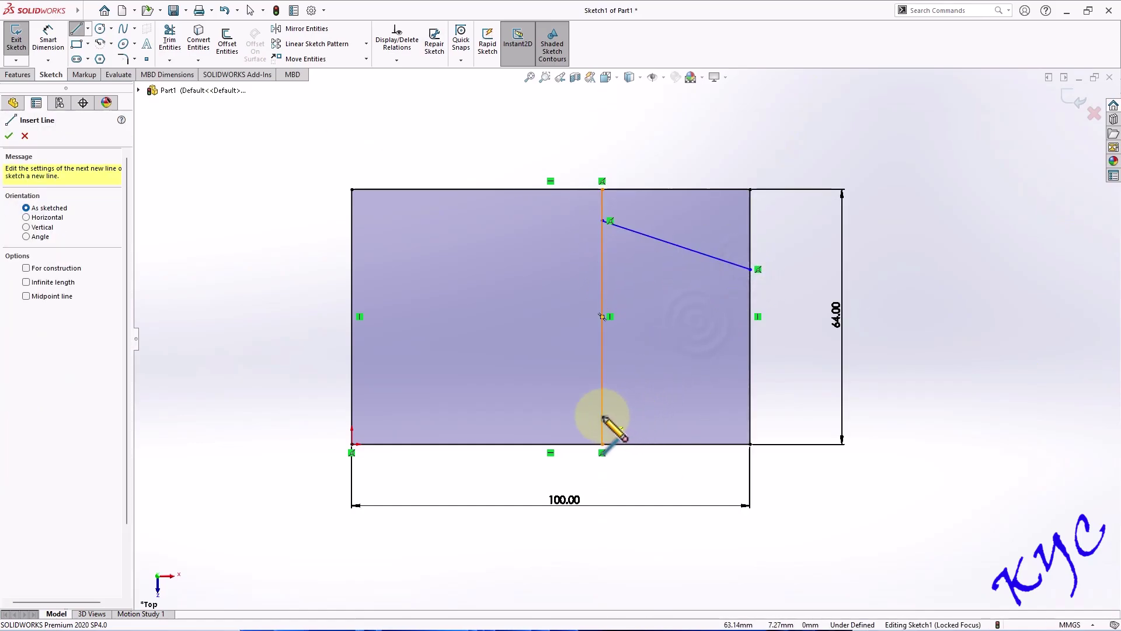
click(603, 415)
click(751, 351)
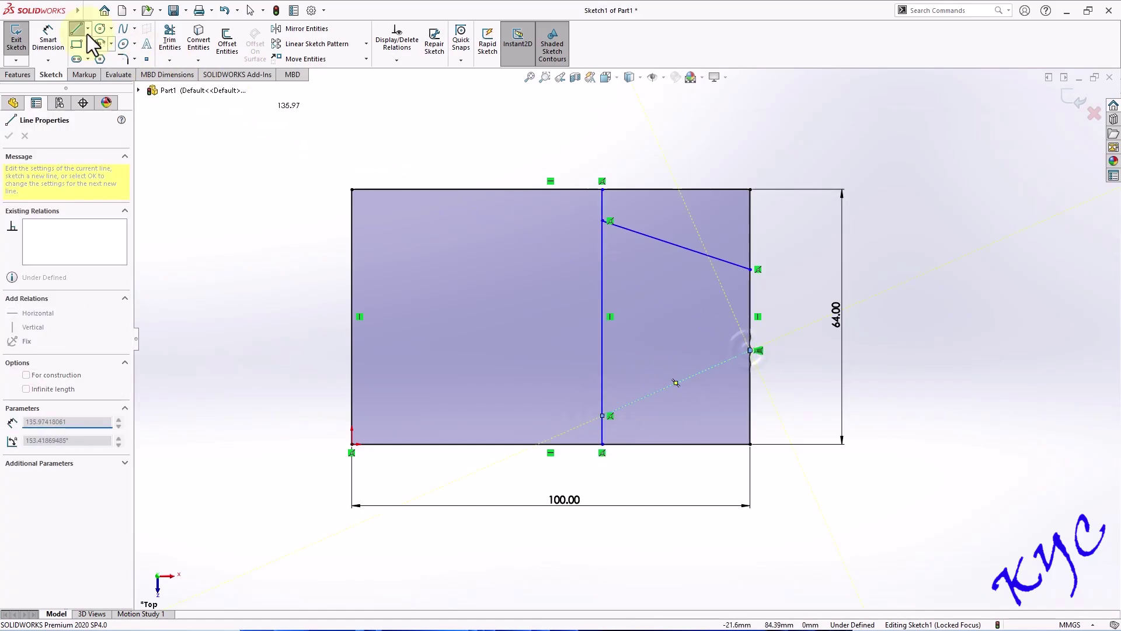
Dimension the upper slanted line's right endpoint 20 mm below the rectangle's top-right corner.
click(48, 41)
click(750, 270)
click(751, 190)
click(792, 243)
text(20)
key(Return)
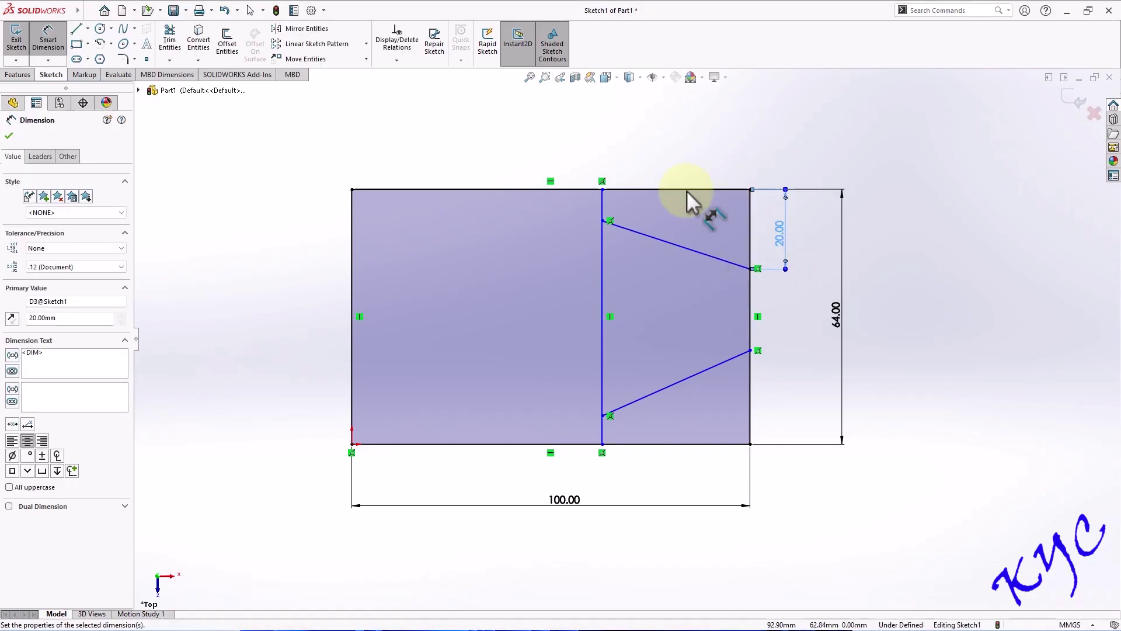
Dimension the upper slanted line's left endpoint 13 mm below the top end of the vertical line.
click(603, 220)
click(601, 191)
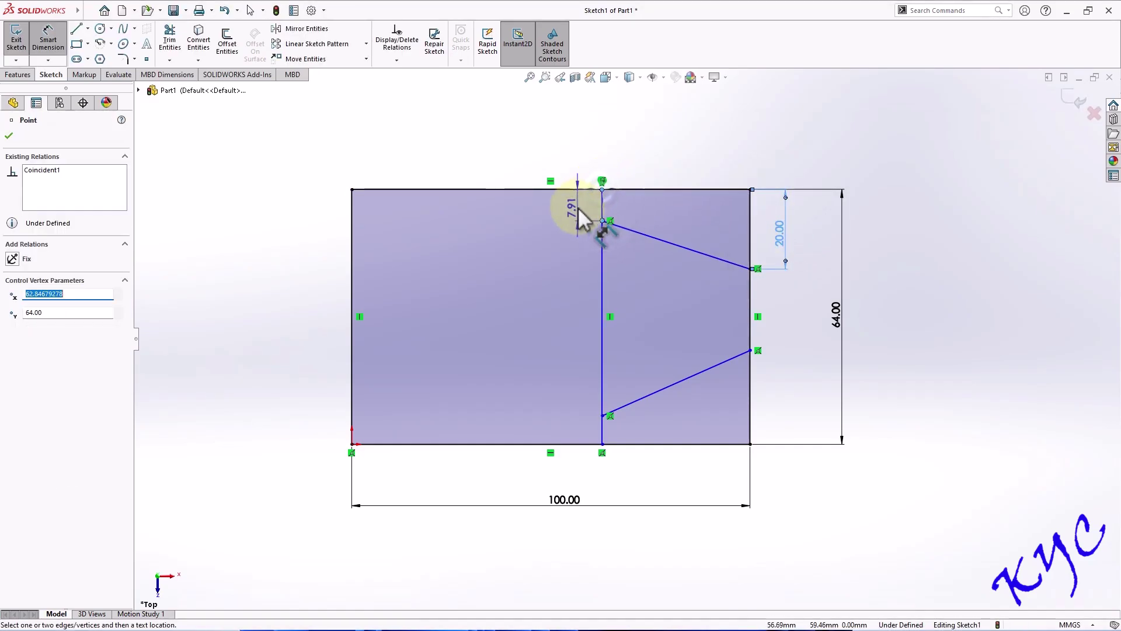
click(578, 208)
text(13)
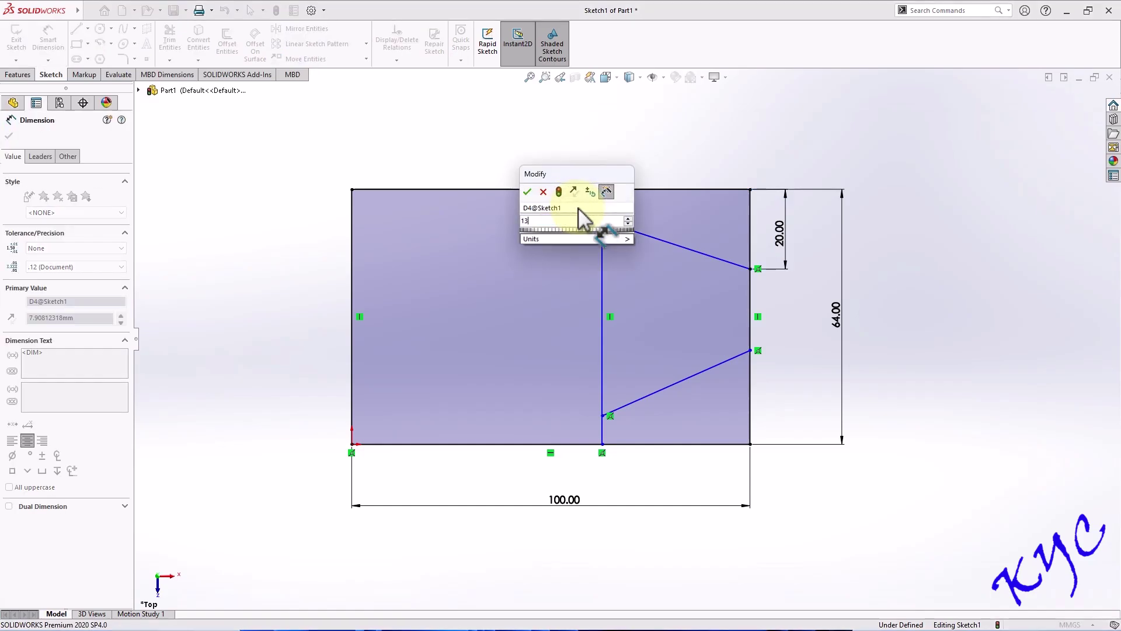
key(Return)
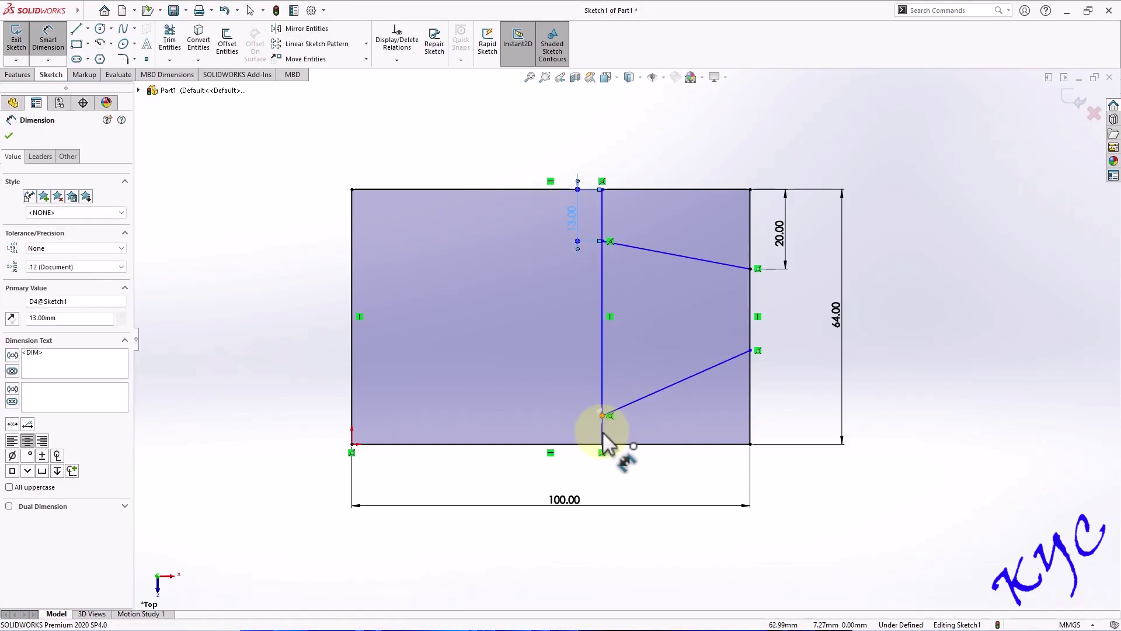
Dimension the lower slanted line's left endpoint 13 mm above the rectangle's bottom edge.
click(603, 416)
click(591, 444)
click(582, 432)
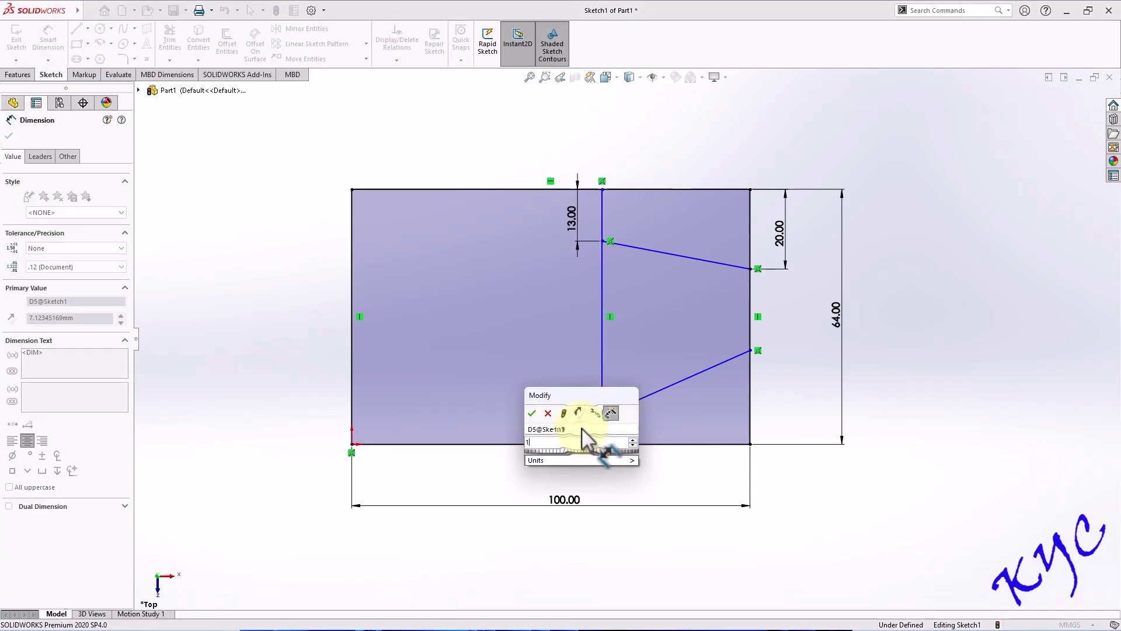
text(13)
key(Return)
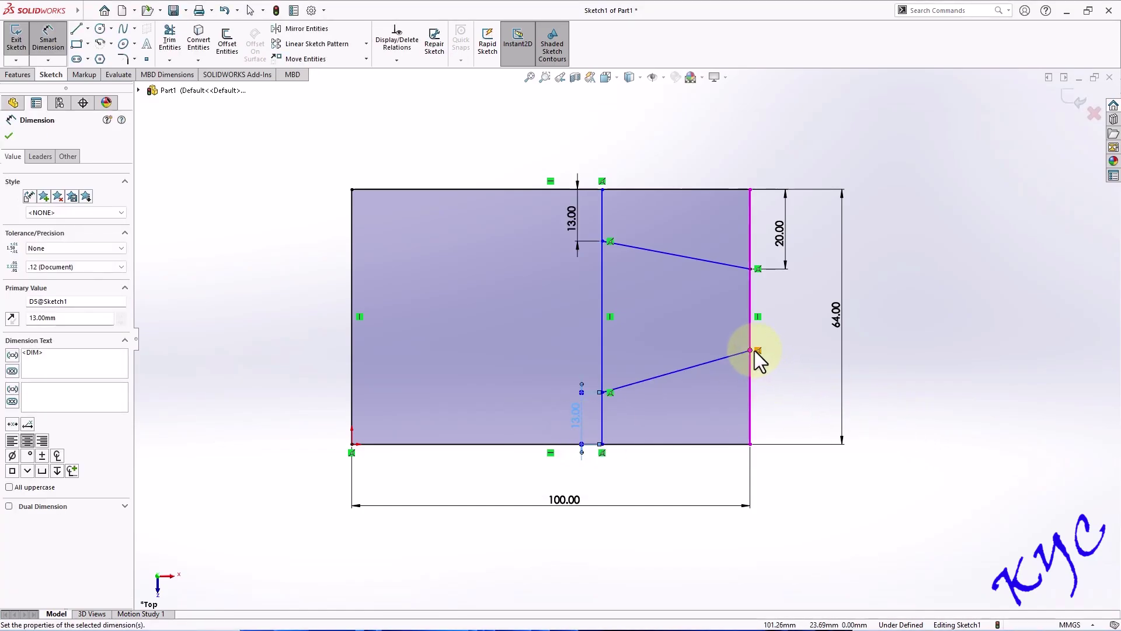
Dimension the lower slanted line's right endpoint 20 mm above the rectangle's bottom edge.
click(751, 351)
click(745, 443)
click(842, 434)
text(20)
key(Return)
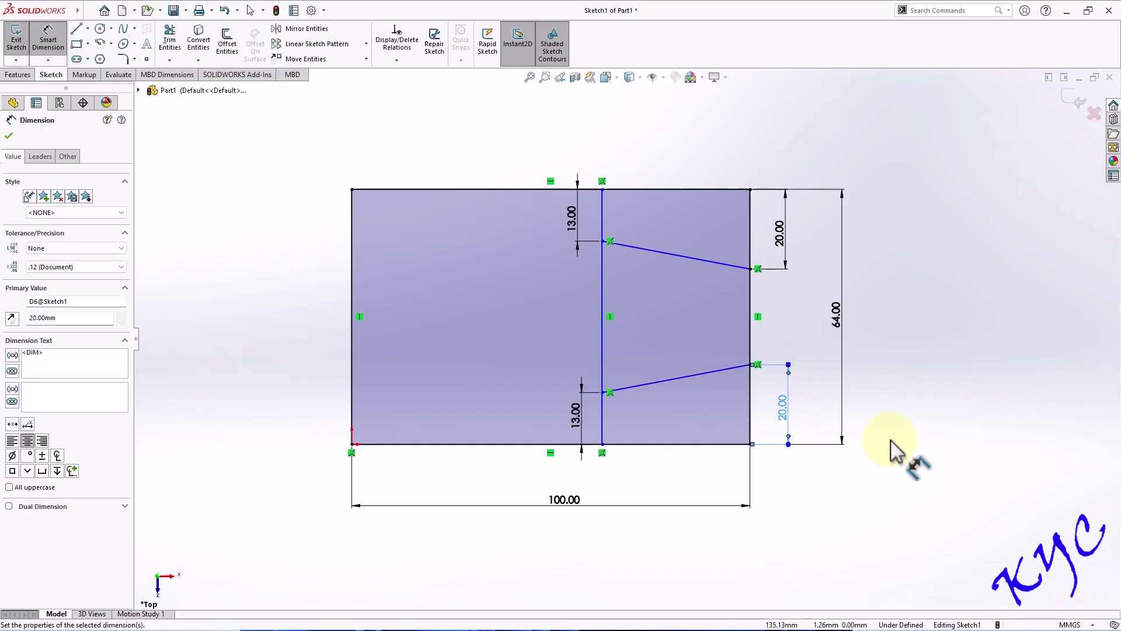
Dimension the distance between the inner vertical line and the rectangle's right edge as 38 mm.
click(606, 348)
click(750, 319)
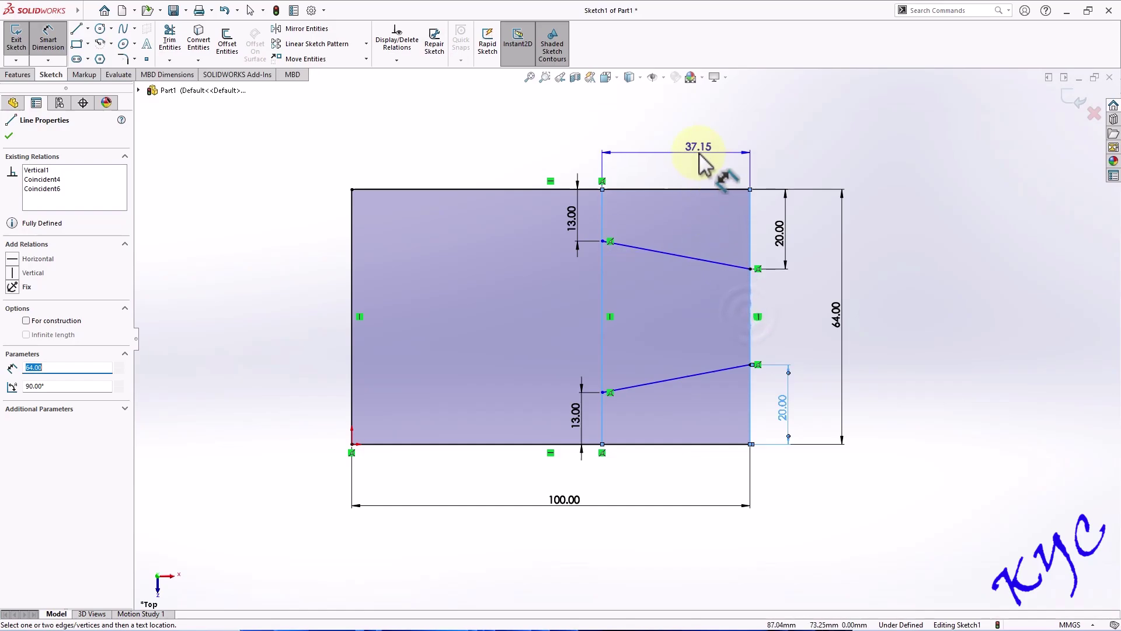
click(705, 166)
text(38)
key(Return)
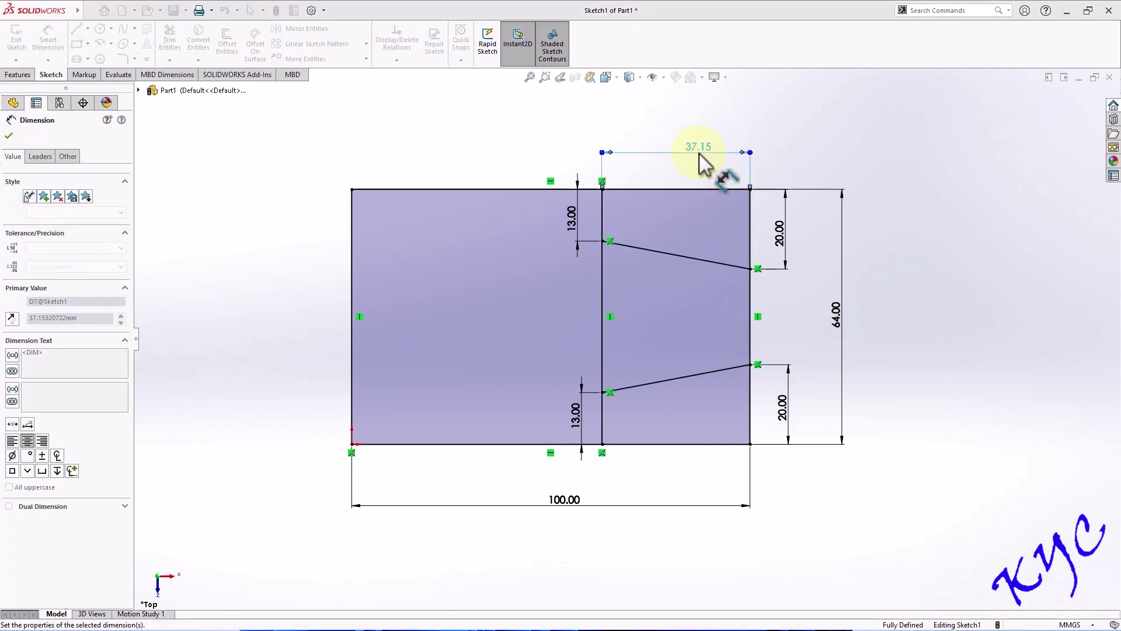
Sketch a circle about 9 mm in diameter between the slanted lines and a horizontal slot, about 23 mm between centers and 14 mm wide, left of the vertical line.
click(100, 29)
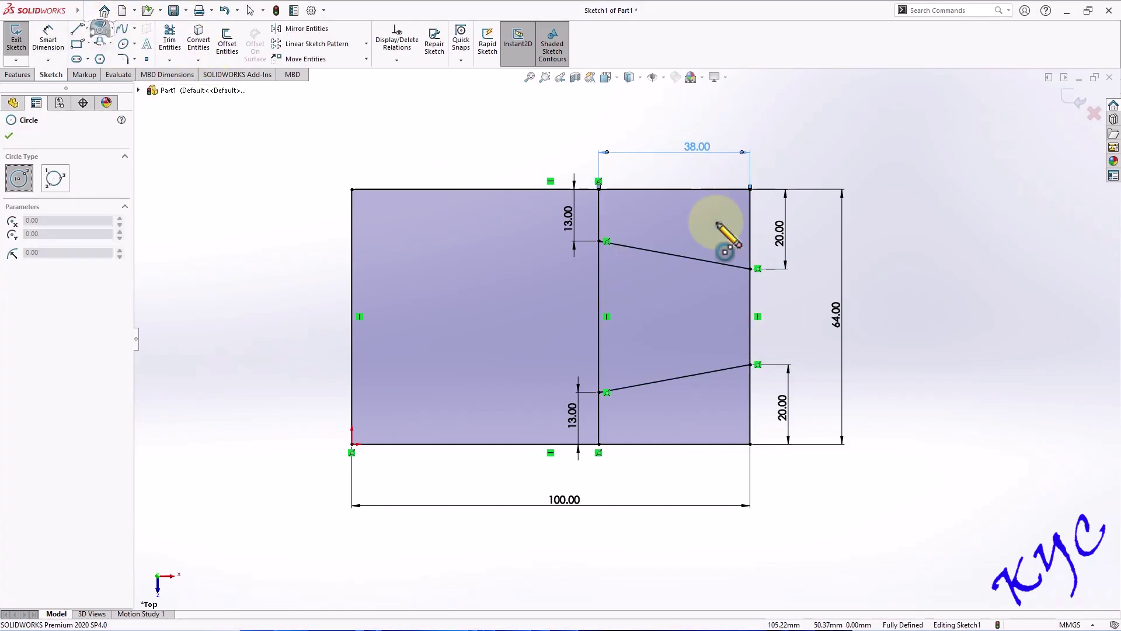
drag(678, 312, 678, 331)
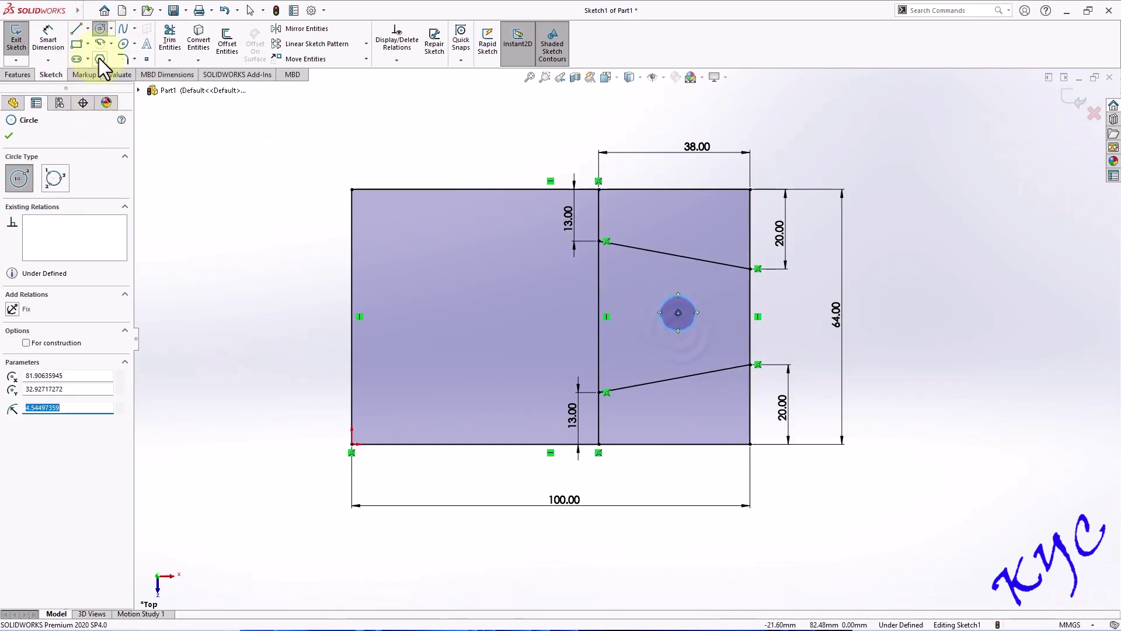
click(76, 59)
click(407, 318)
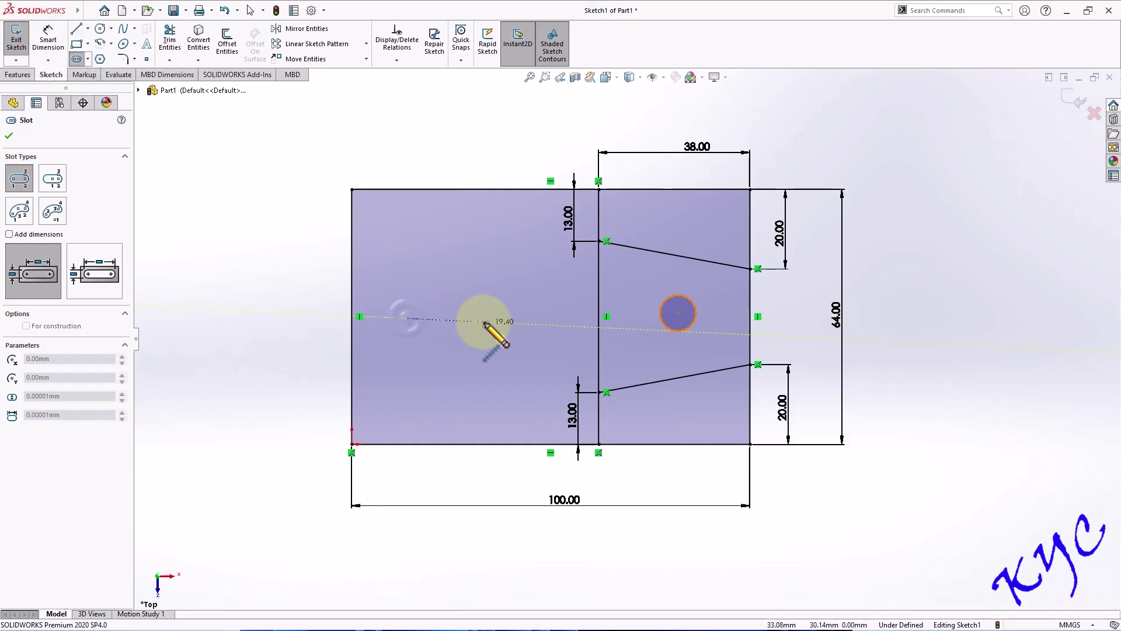
click(494, 317)
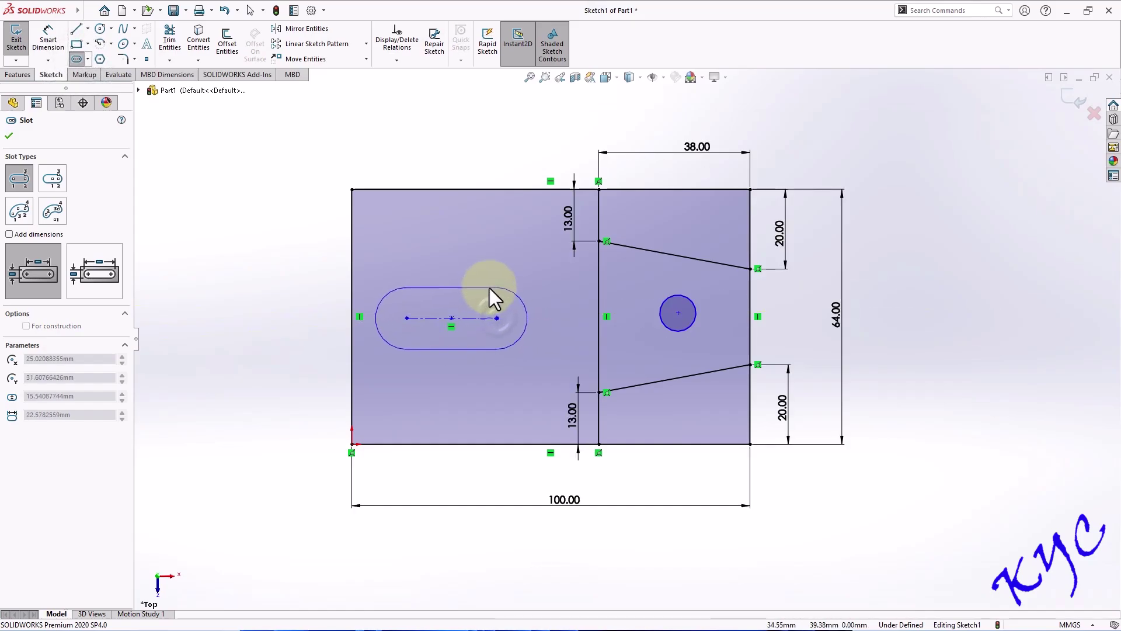
click(489, 288)
Dimension the circle's center 19 mm from the inner vertical line.
click(53, 44)
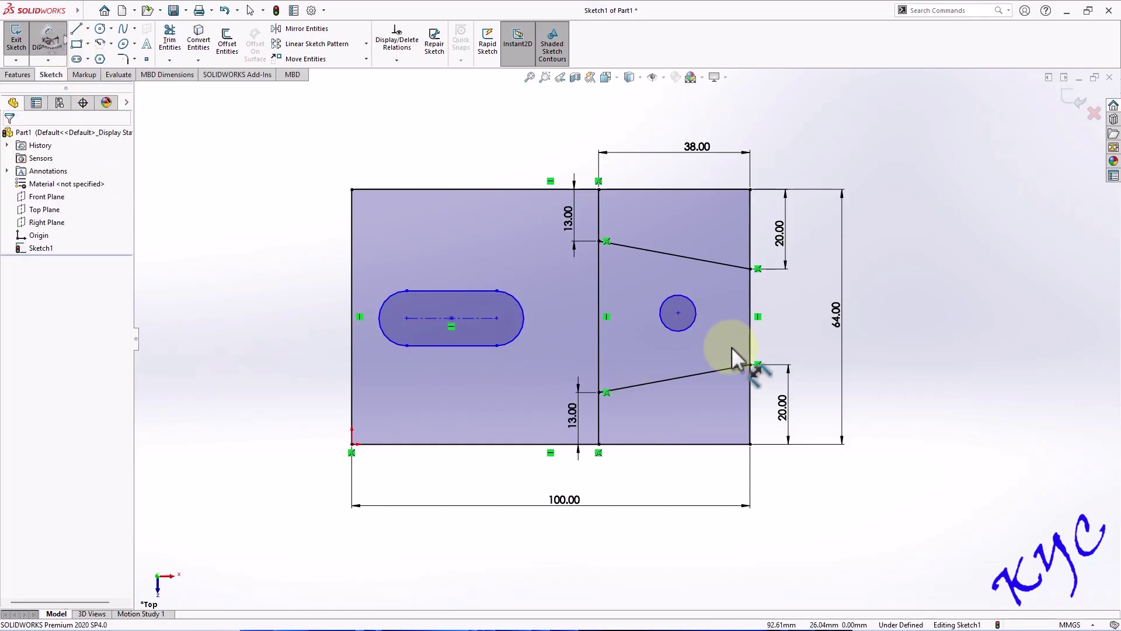
click(678, 313)
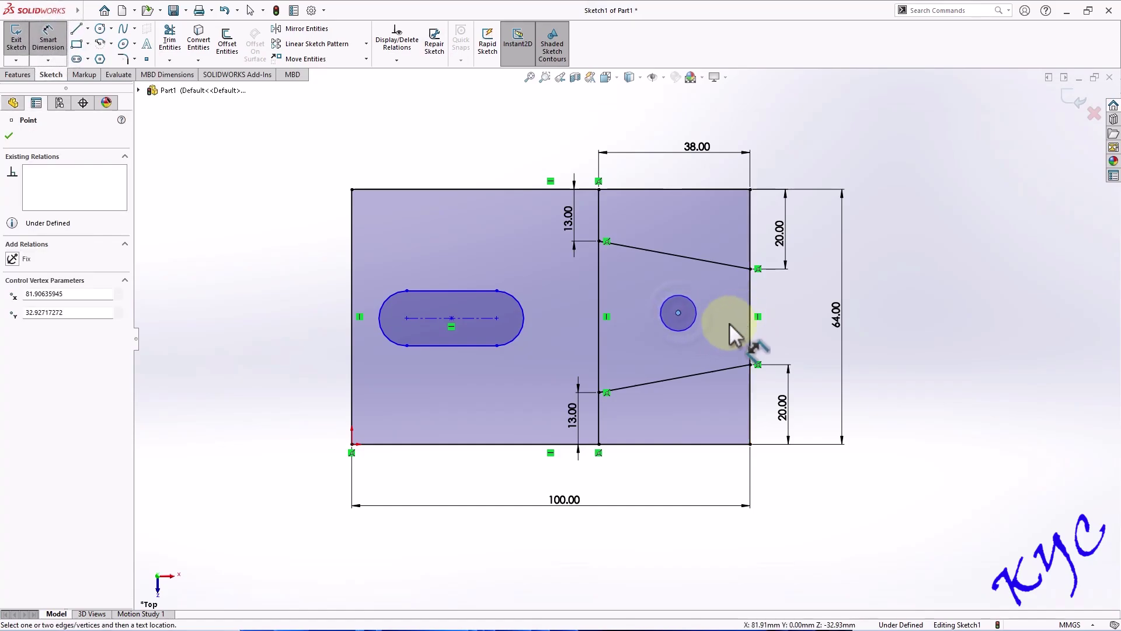
click(599, 322)
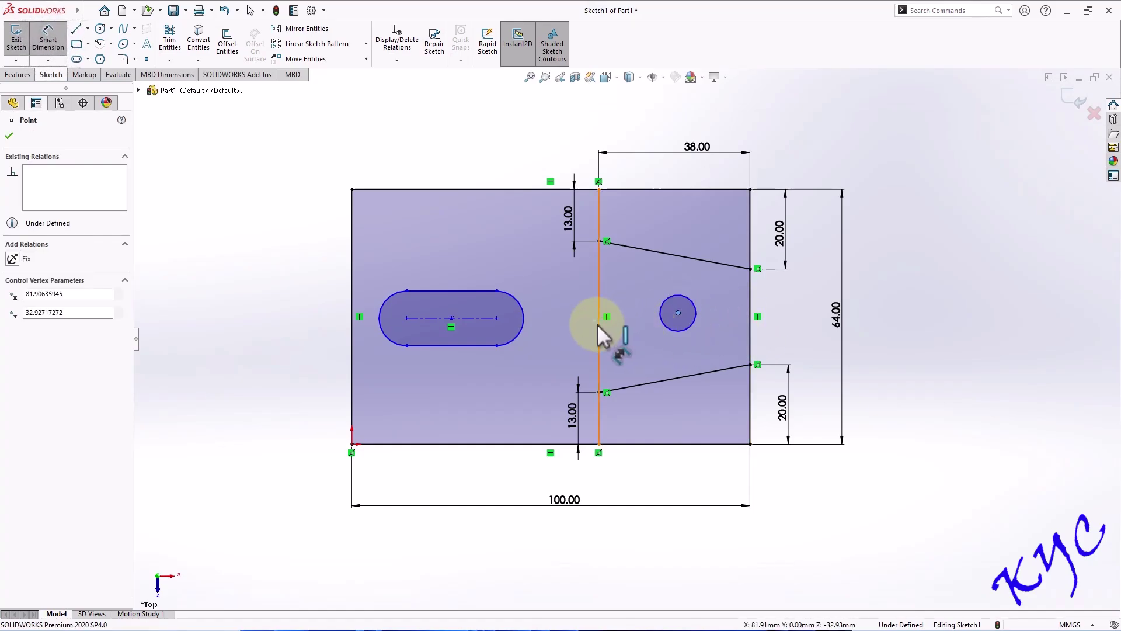
click(631, 304)
text(19)
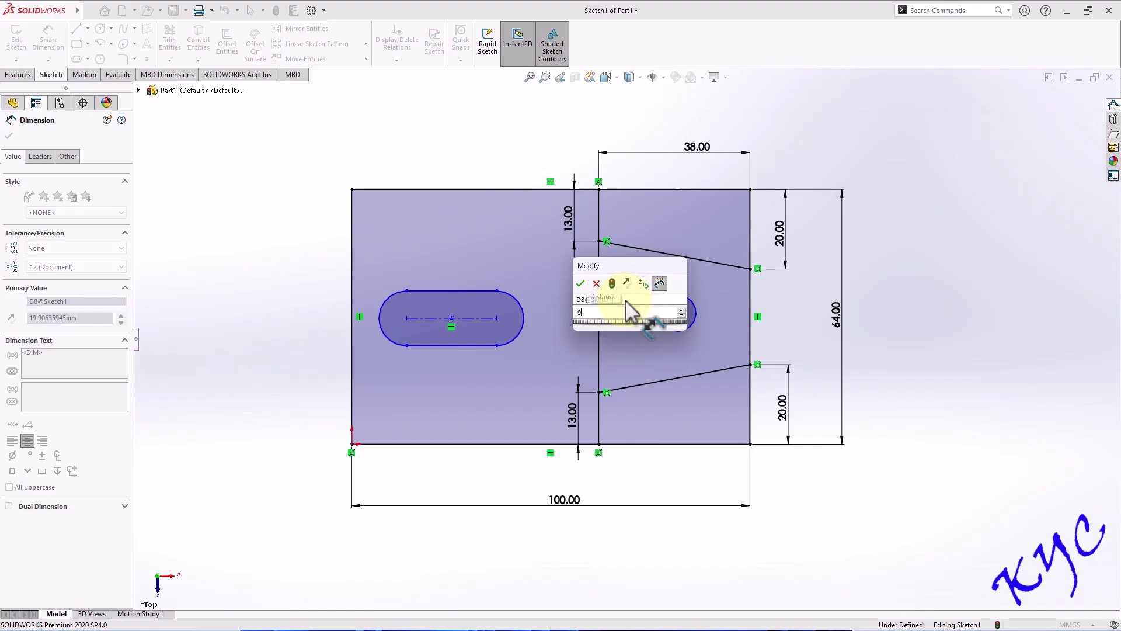
key(Return)
Dimension the circle's diameter as 10 mm and leave the dimension tool.
click(689, 316)
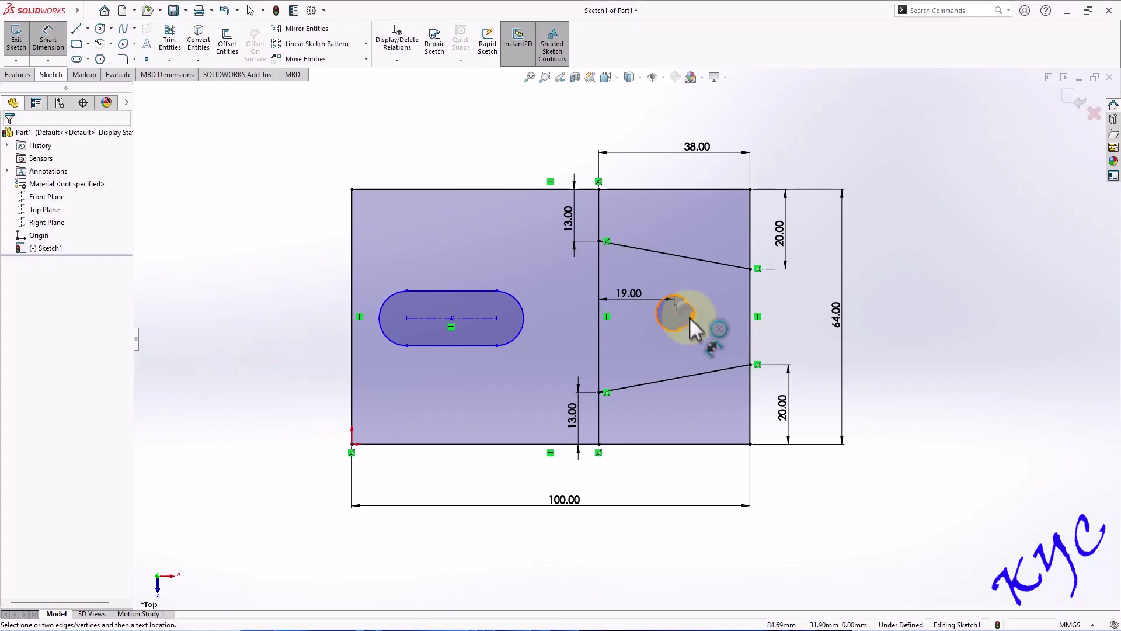
click(719, 304)
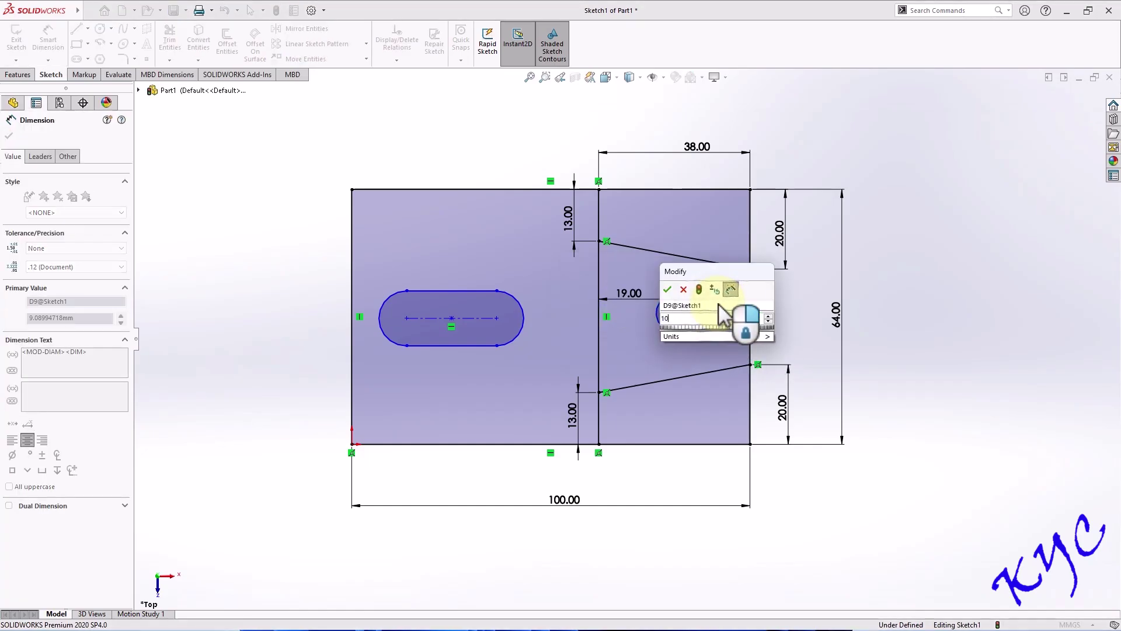
text(10)
key(Return)
key(Escape)
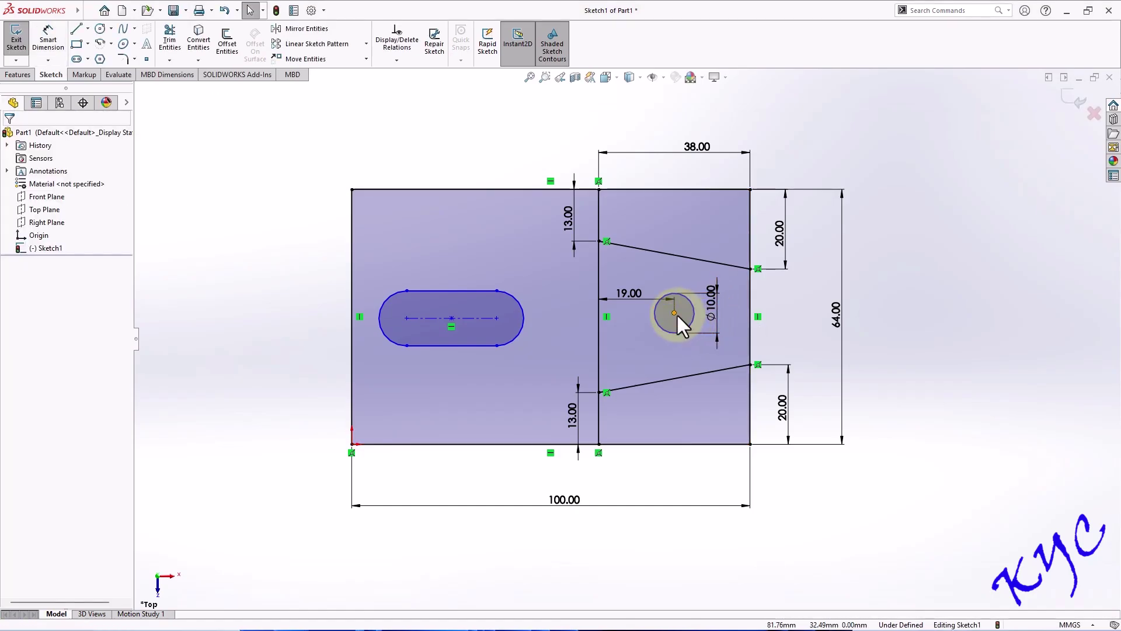
Add a Horizontal relation between the circle's center and the midpoint of the rectangle's right edge.
click(675, 313)
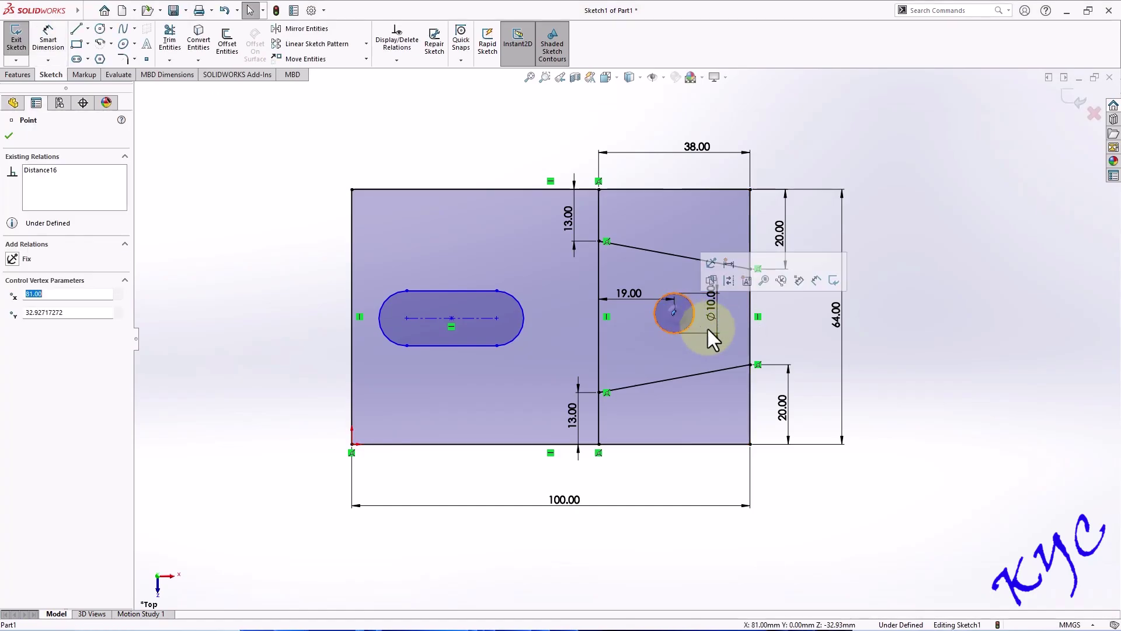
ctrl+click(750, 317)
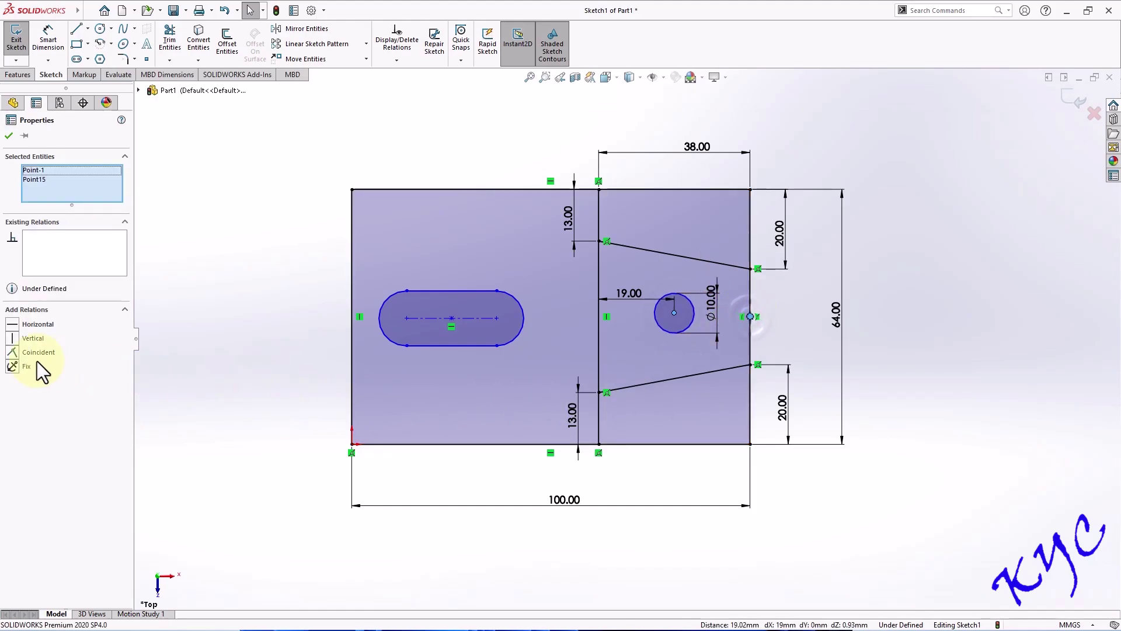
click(13, 326)
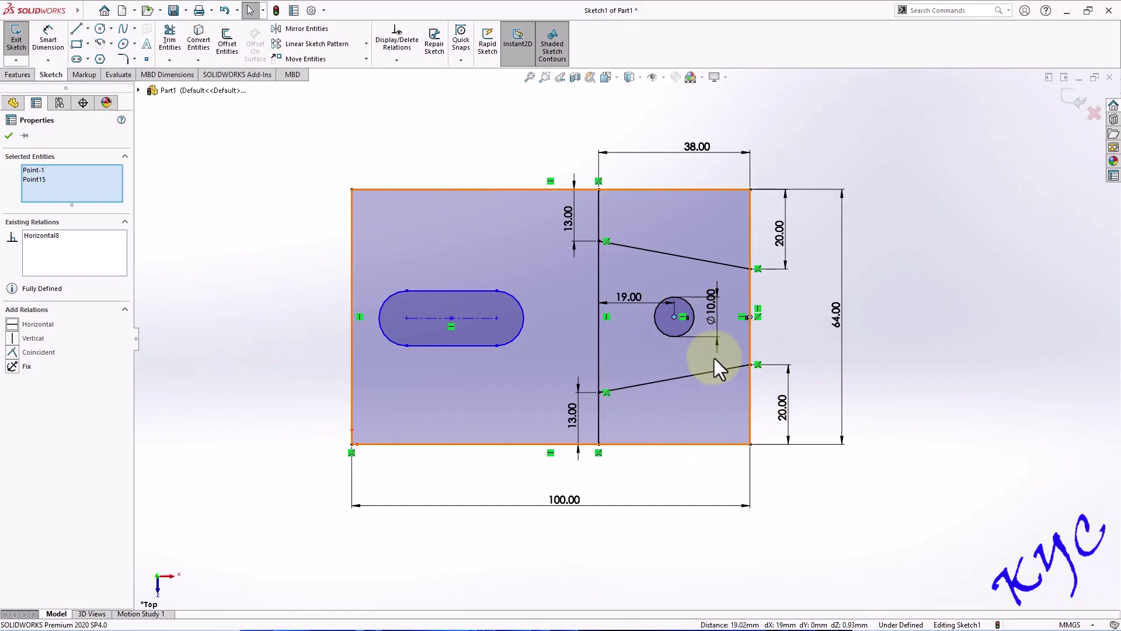
click(966, 304)
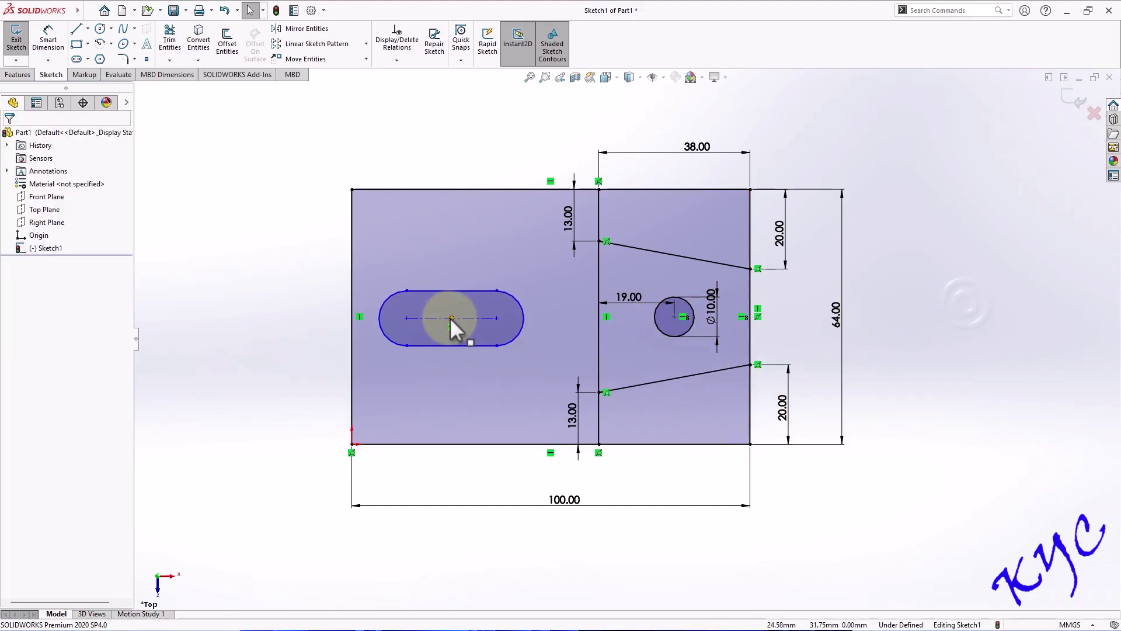
Add a Horizontal relation between the slot's center point and the circle's center.
click(451, 319)
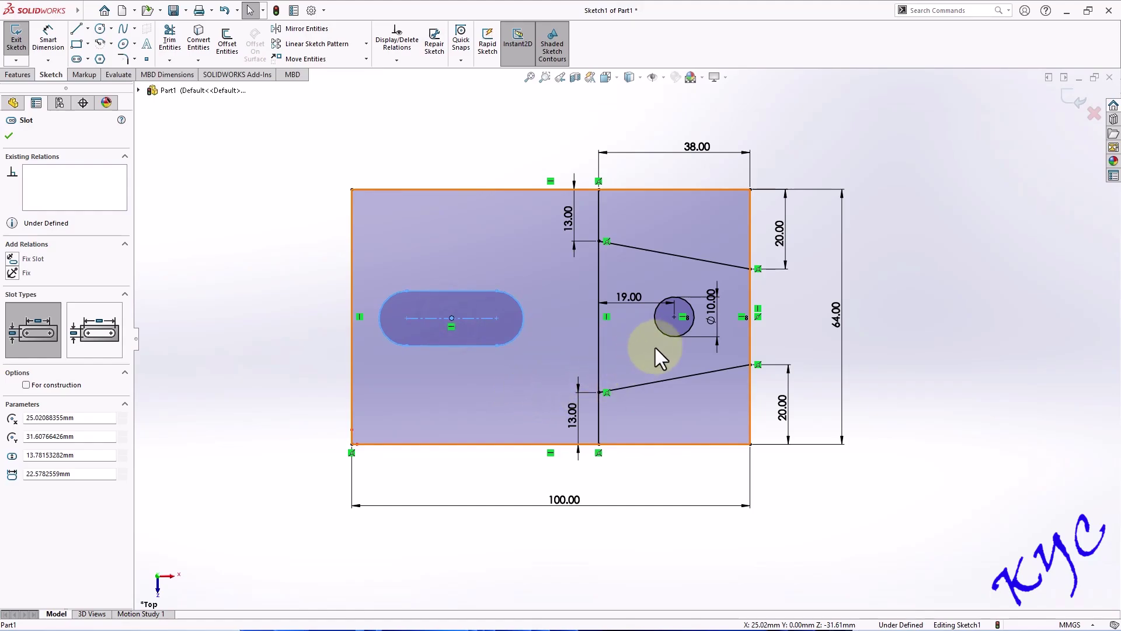
ctrl+click(677, 329)
click(12, 324)
click(524, 320)
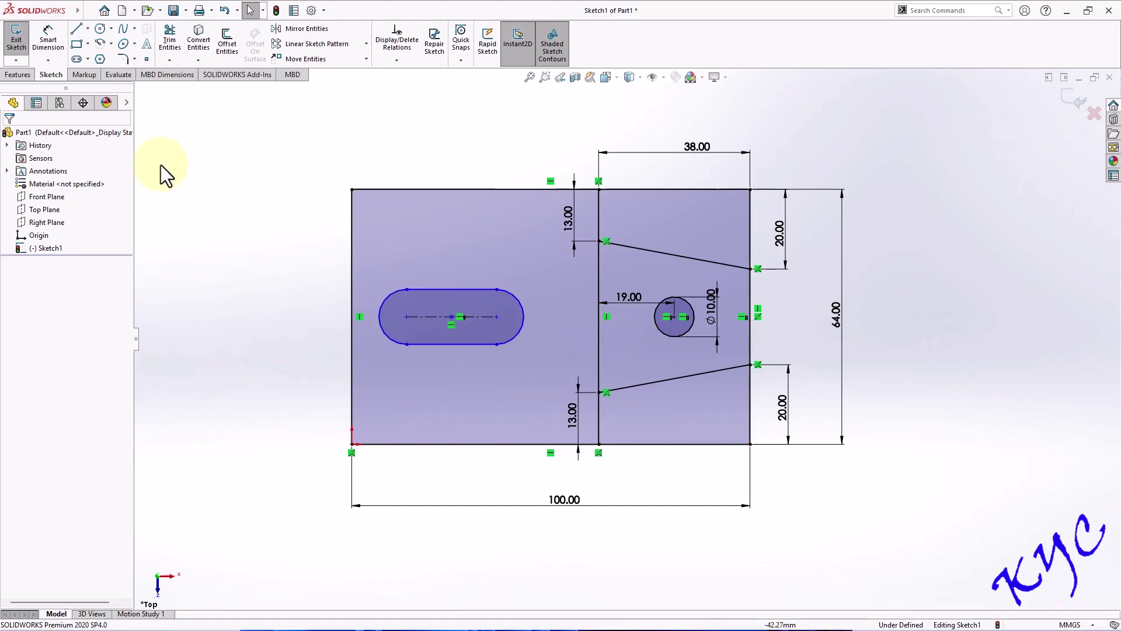
Dimension the slot's width between its two straight sides as 18 mm.
click(52, 44)
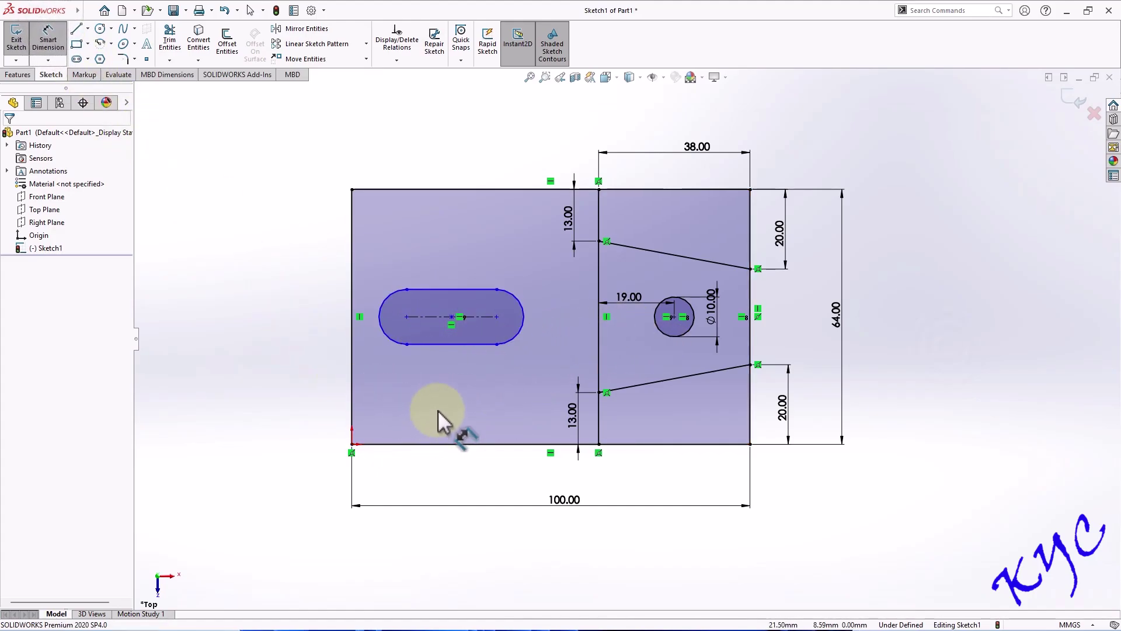
click(469, 290)
click(465, 344)
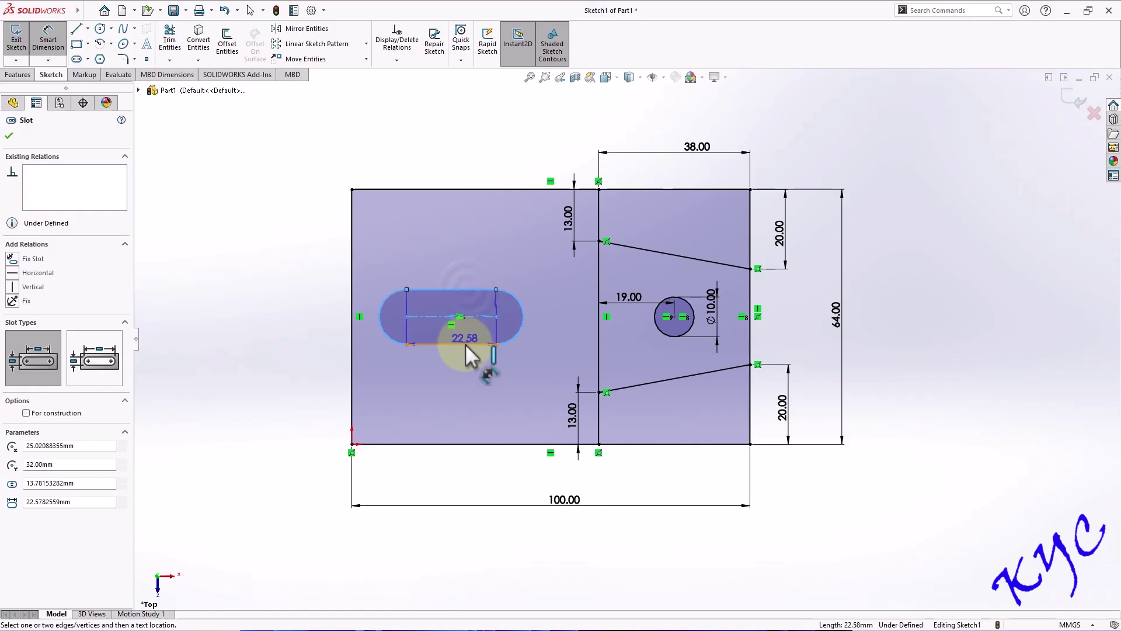
click(541, 320)
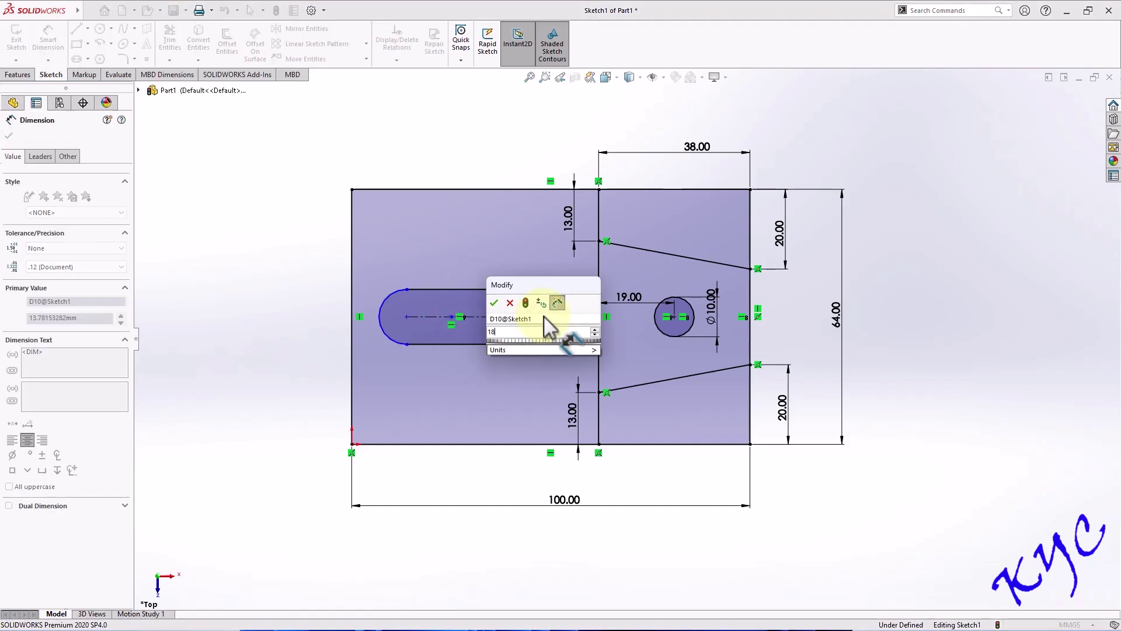
text(18)
key(Return)
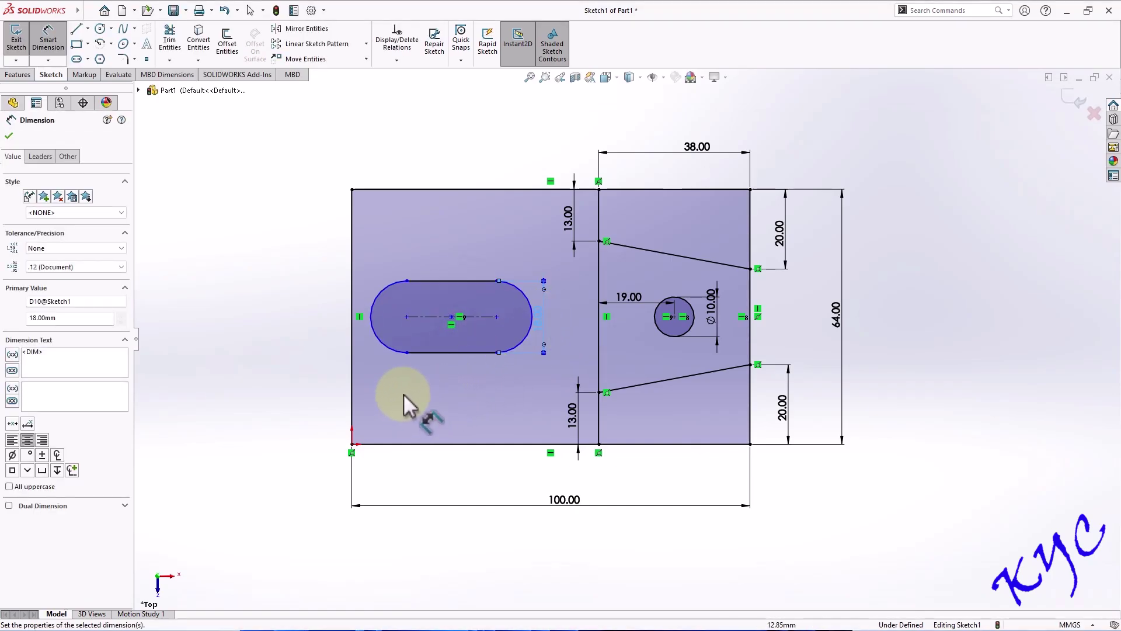
Dimension the slot's overall length between its two end arcs as 38 mm.
click(374, 329)
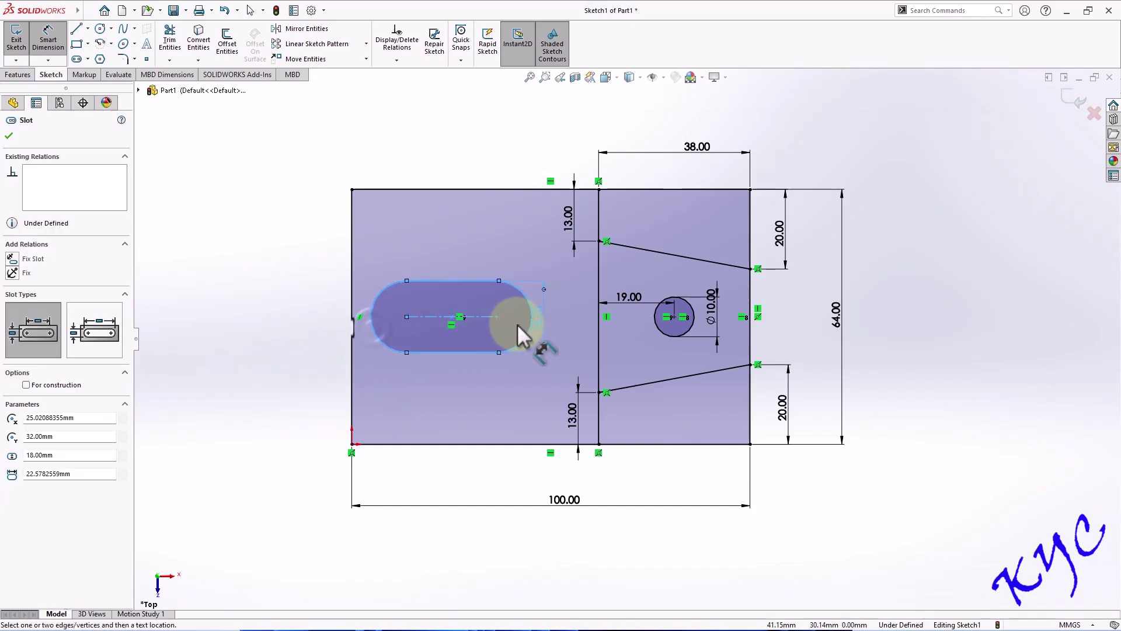
click(530, 335)
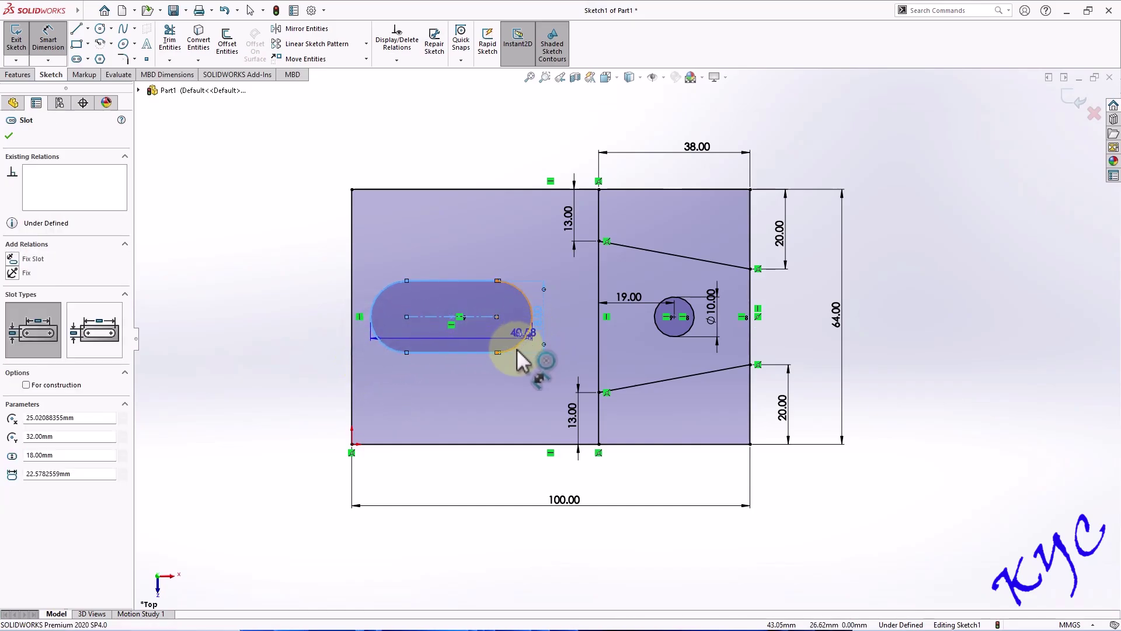
click(444, 403)
text(38)
key(Return)
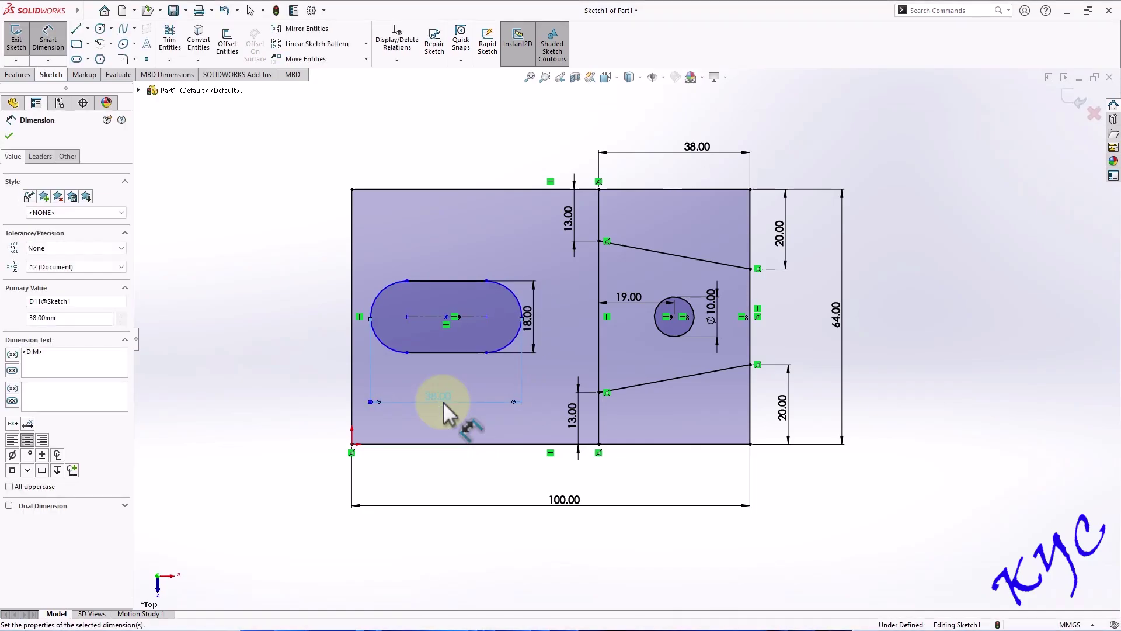
Dimension the gap between the slot's end arc and the inner vertical line as 13 mm.
click(517, 304)
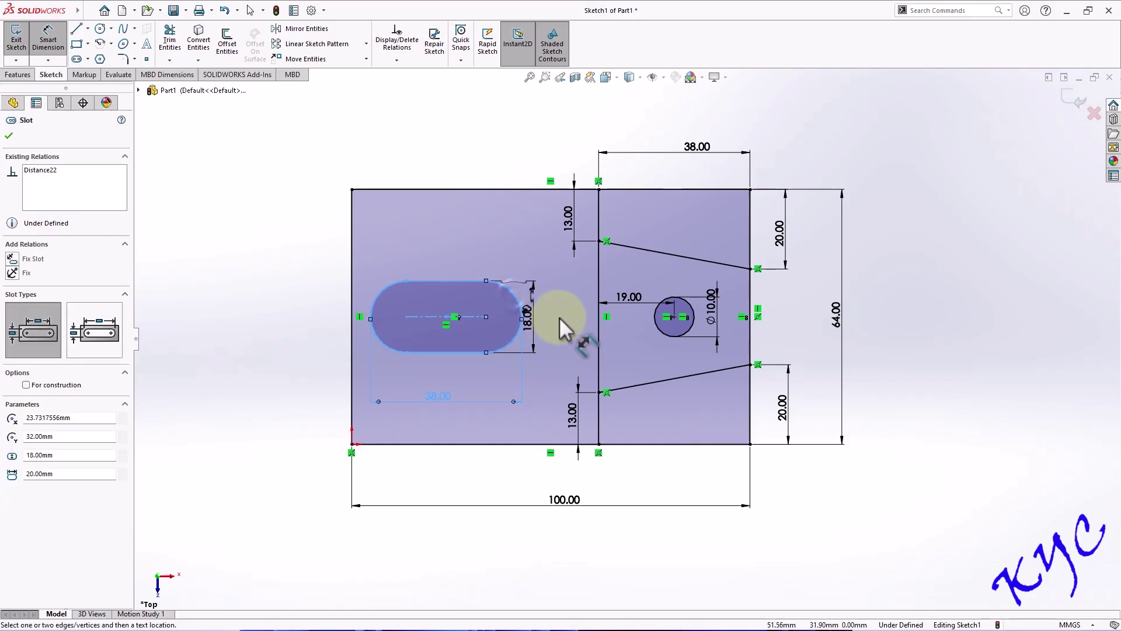
click(597, 321)
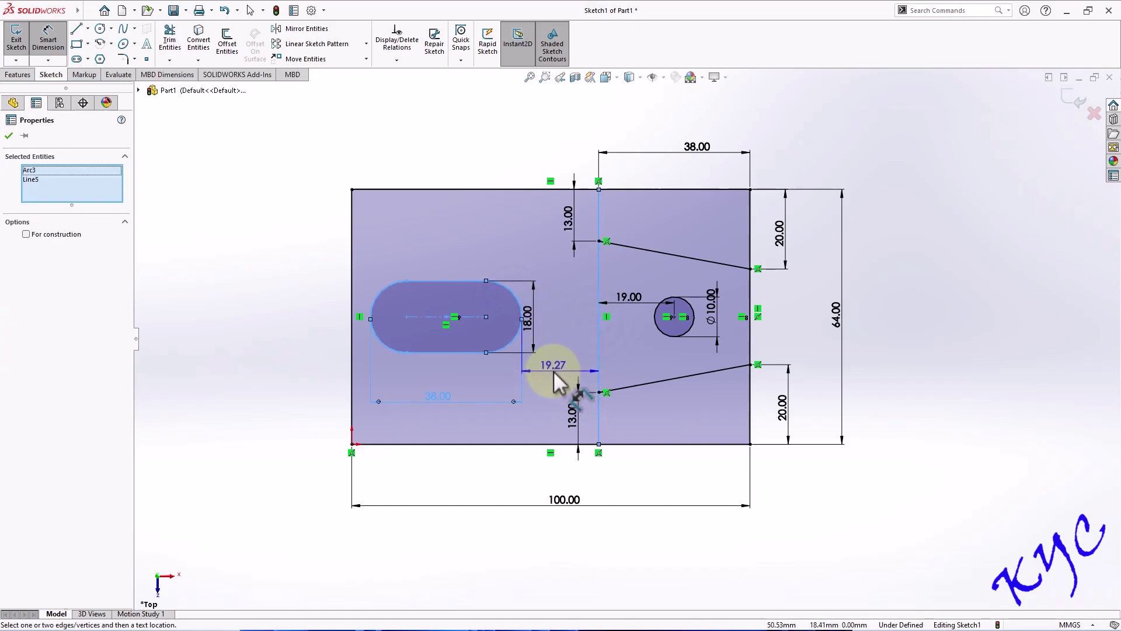
click(552, 370)
text(13)
key(Return)
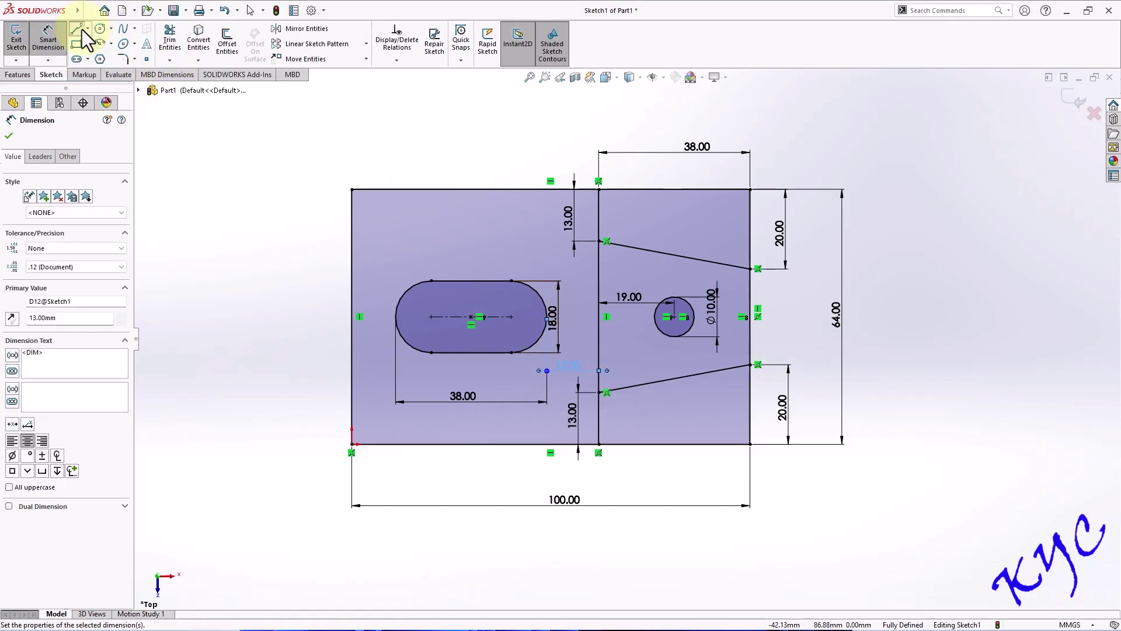
Sketch two full-width horizontal lines across the rectangle, one about 6 mm above its lower edge and one about 6 mm below its upper edge.
click(76, 28)
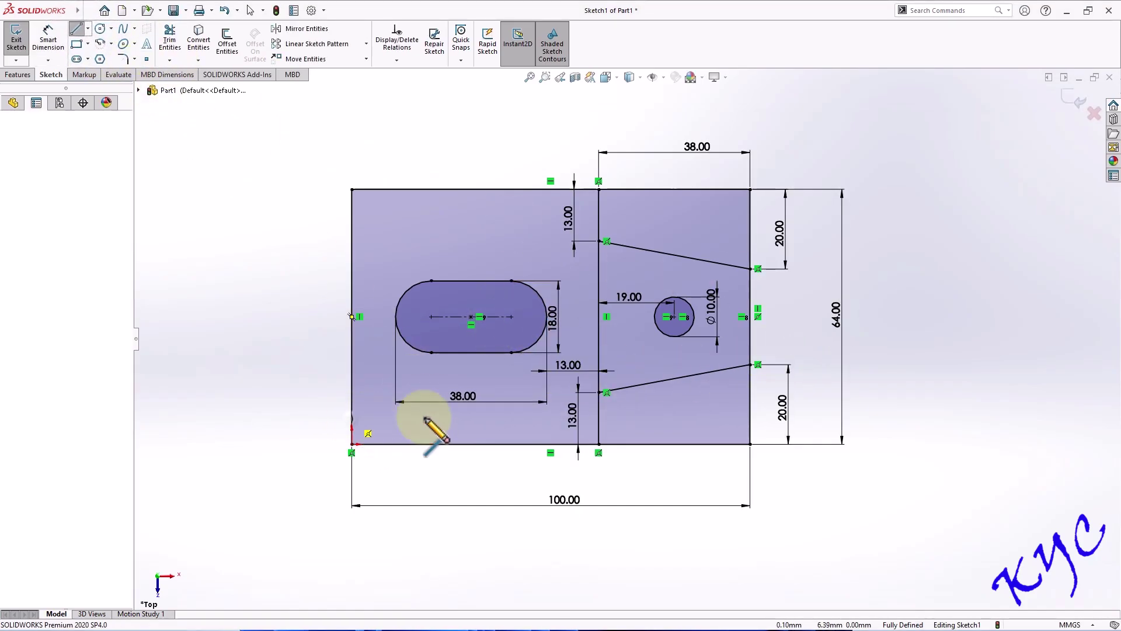
click(351, 418)
click(749, 418)
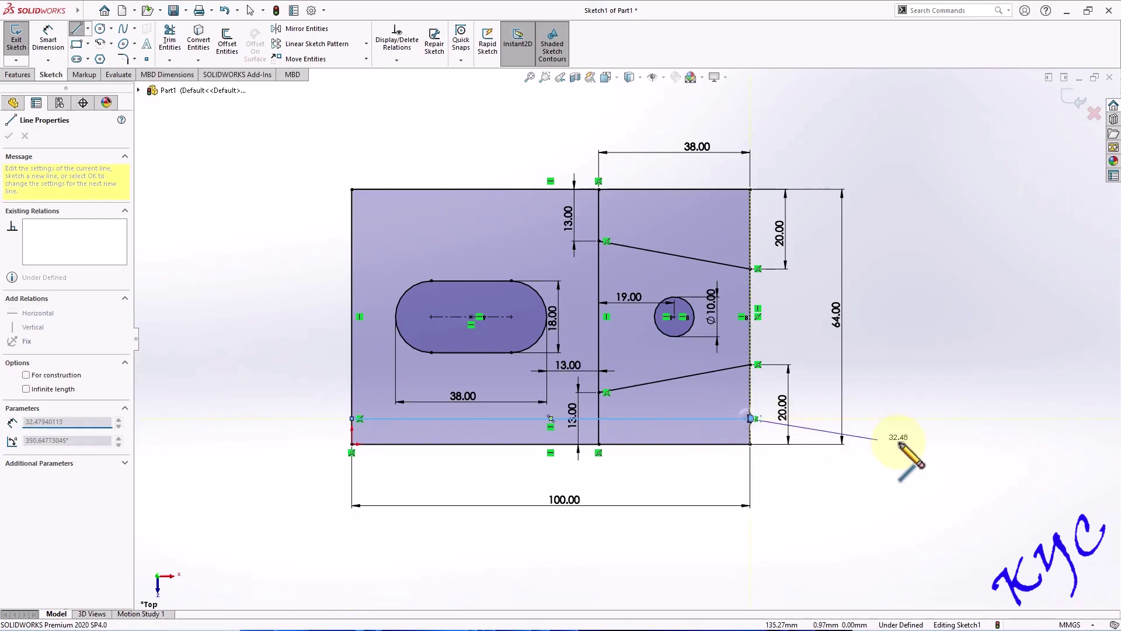
key(Escape)
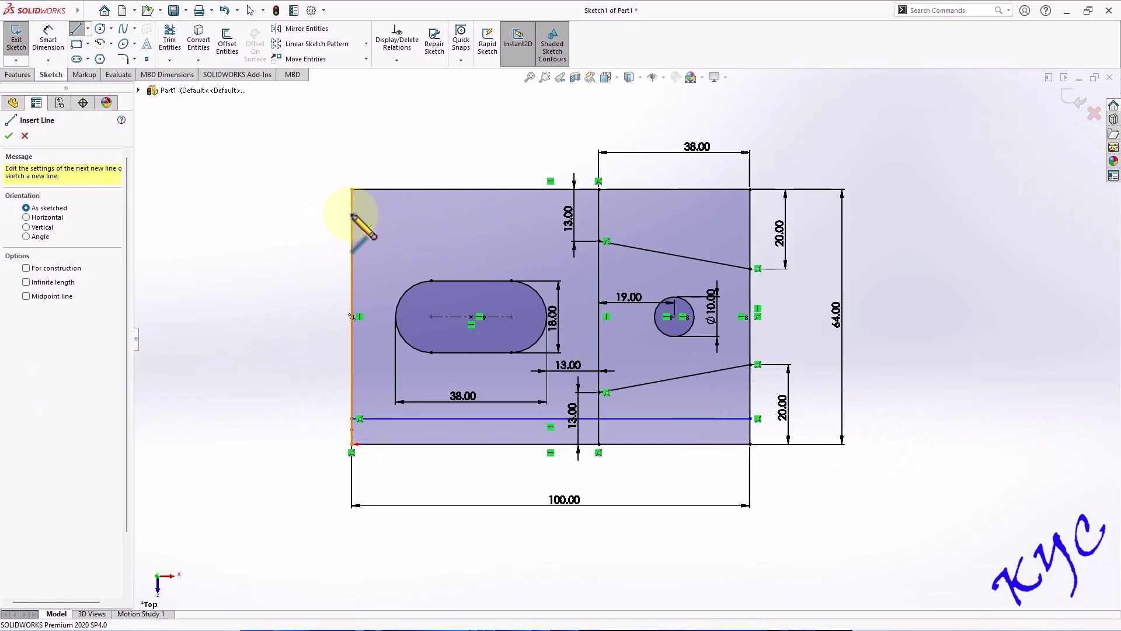
click(352, 214)
click(750, 213)
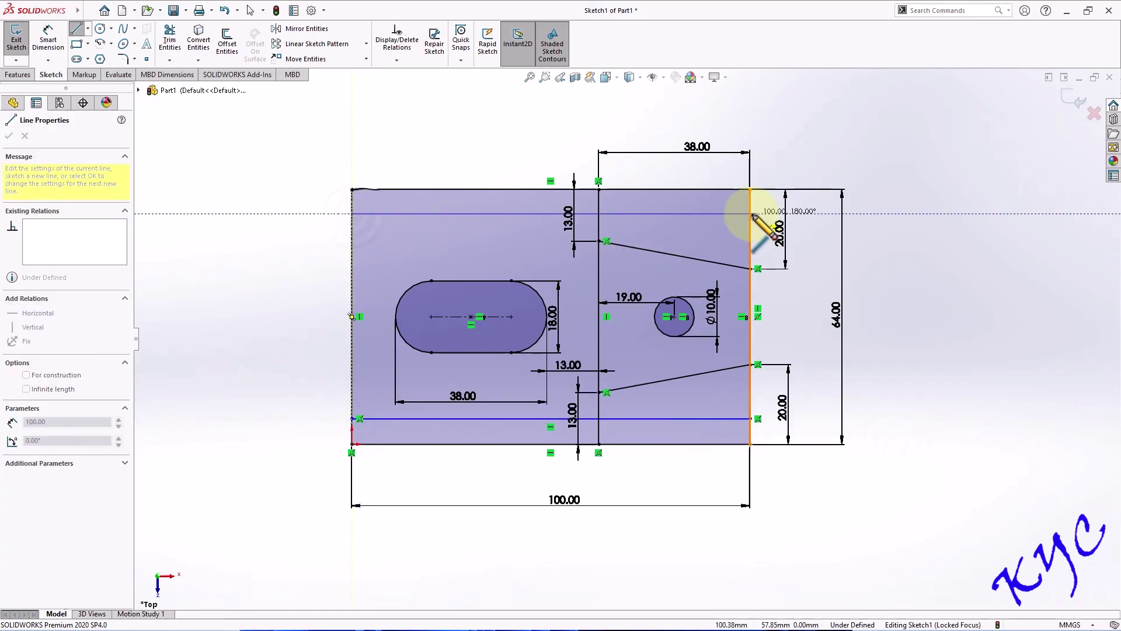
Dimension the upper horizontal line 7 mm from the rectangle's top edge.
click(53, 55)
click(462, 214)
click(349, 190)
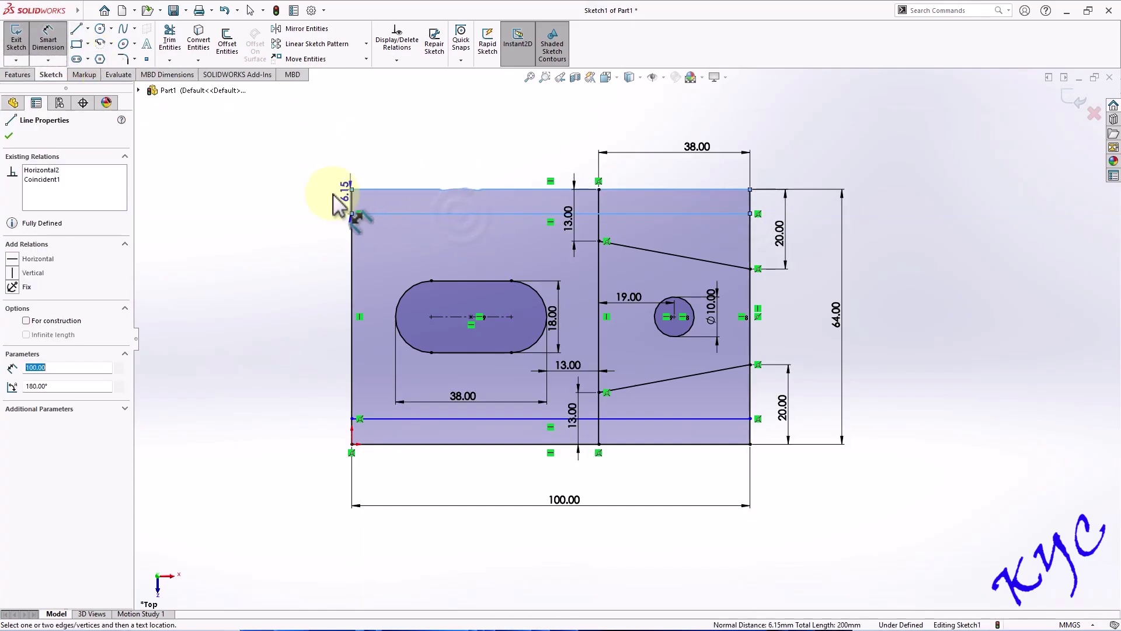
click(295, 201)
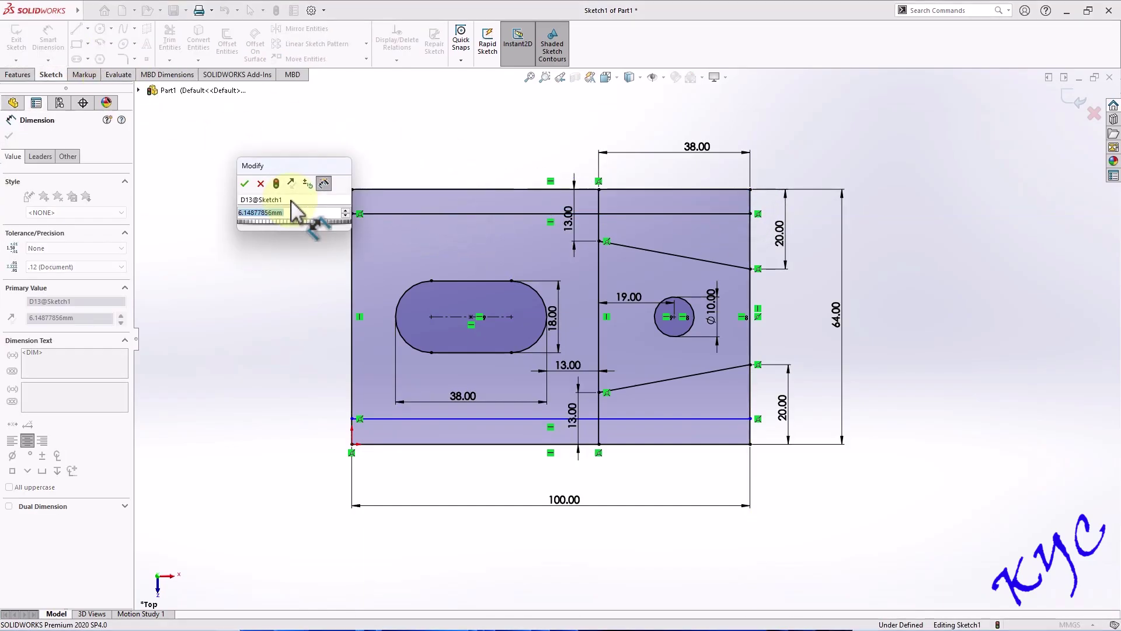
text(7)
key(Return)
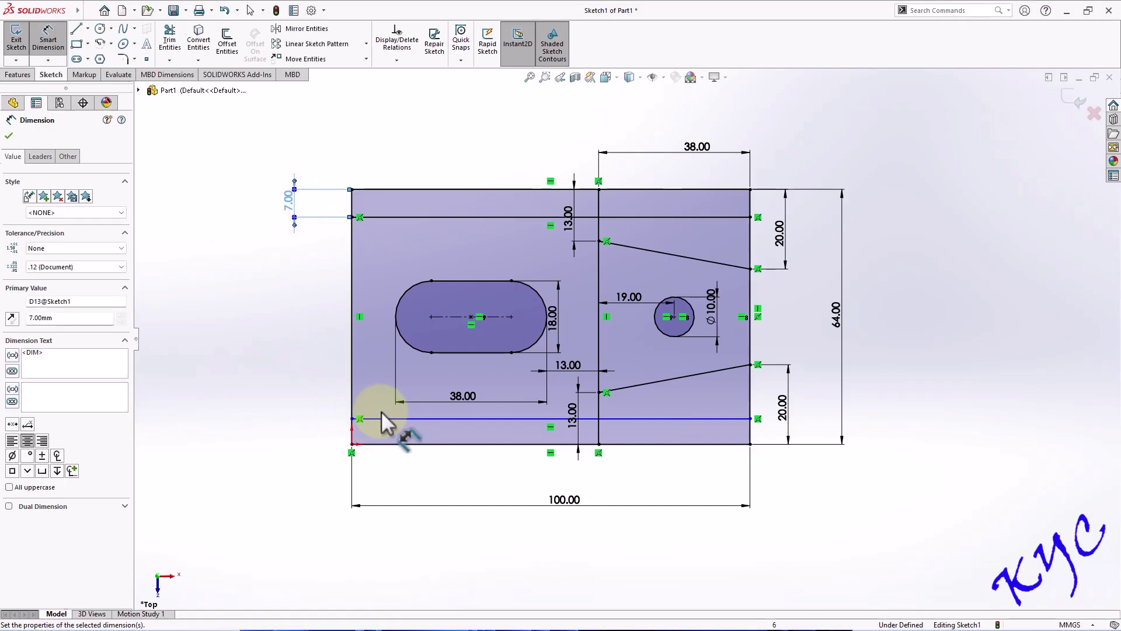
Dimension the lower horizontal line 7 mm from the rectangle's bottom edge and exit the sketch.
click(402, 420)
click(379, 443)
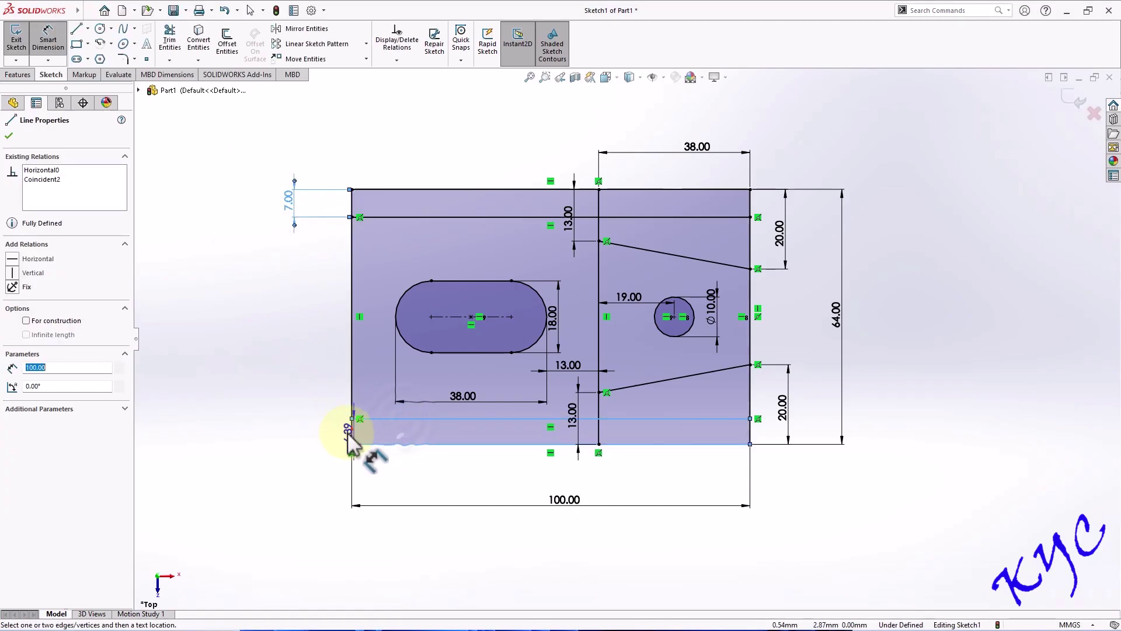
click(313, 435)
text(7)
key(Return)
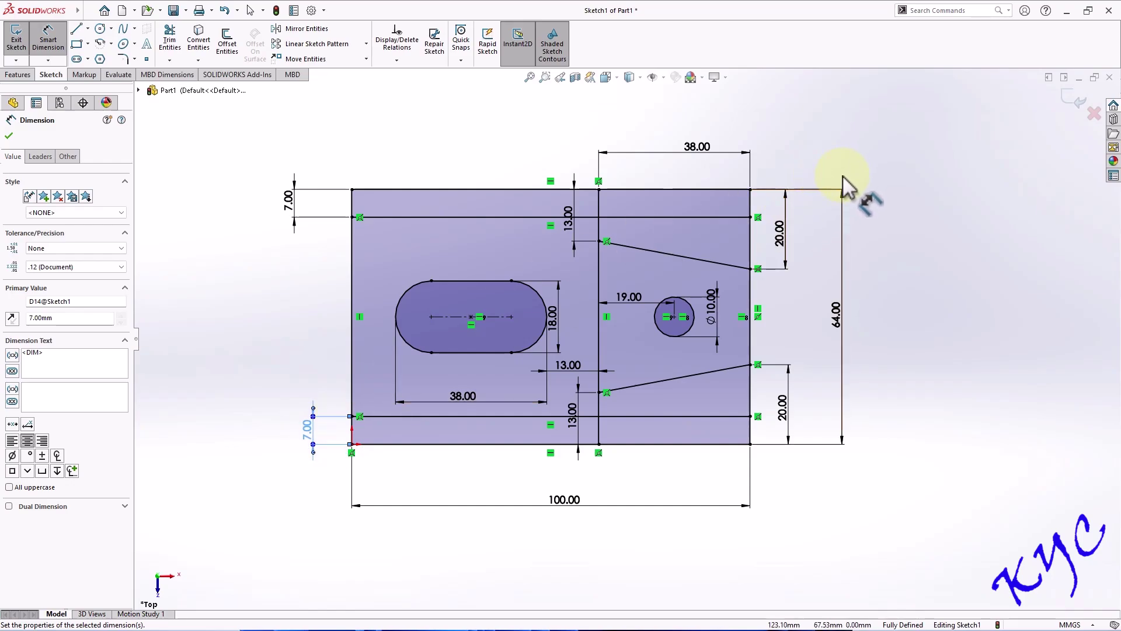
click(8, 45)
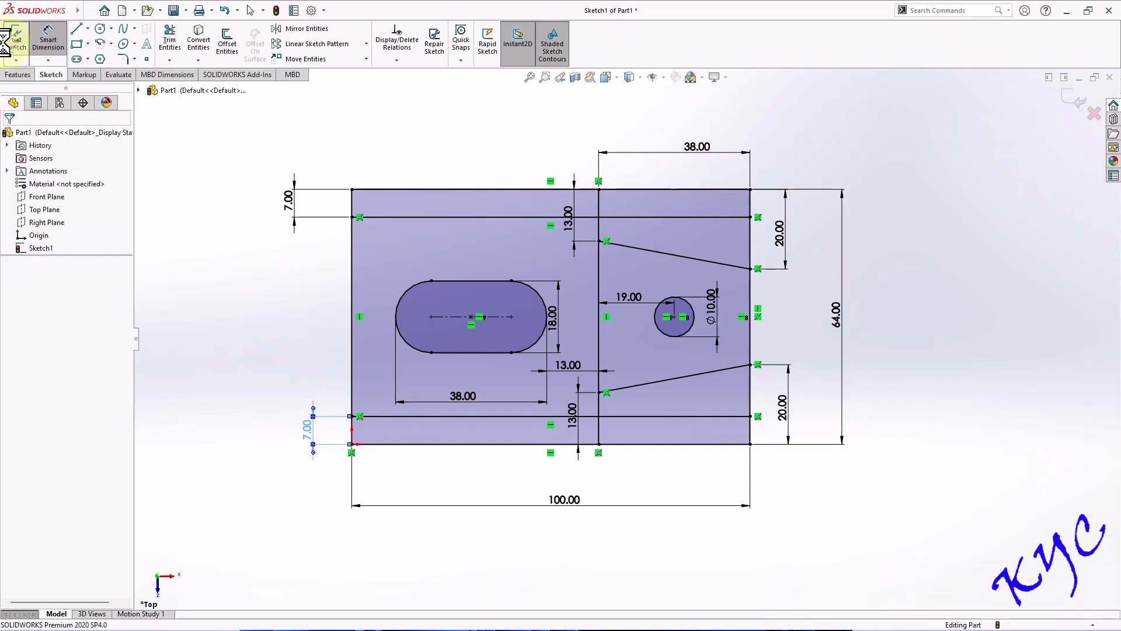
Extrude the four narrow strip regions along the sketch's two long edges as a boss with a blind depth of 6 mm.
click(90, 230)
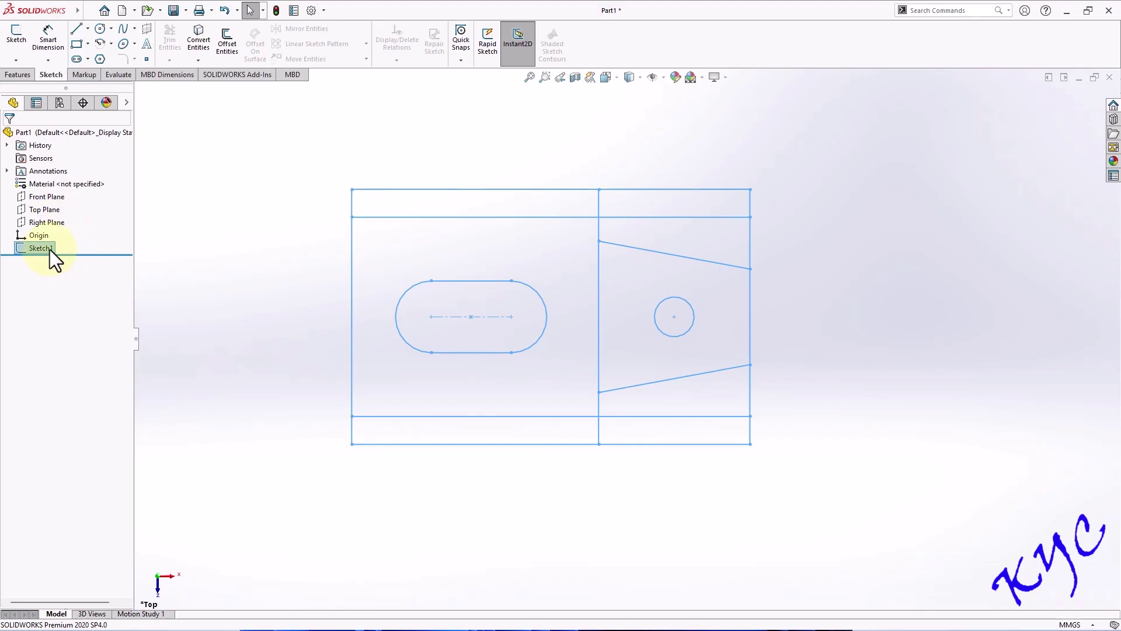
click(14, 74)
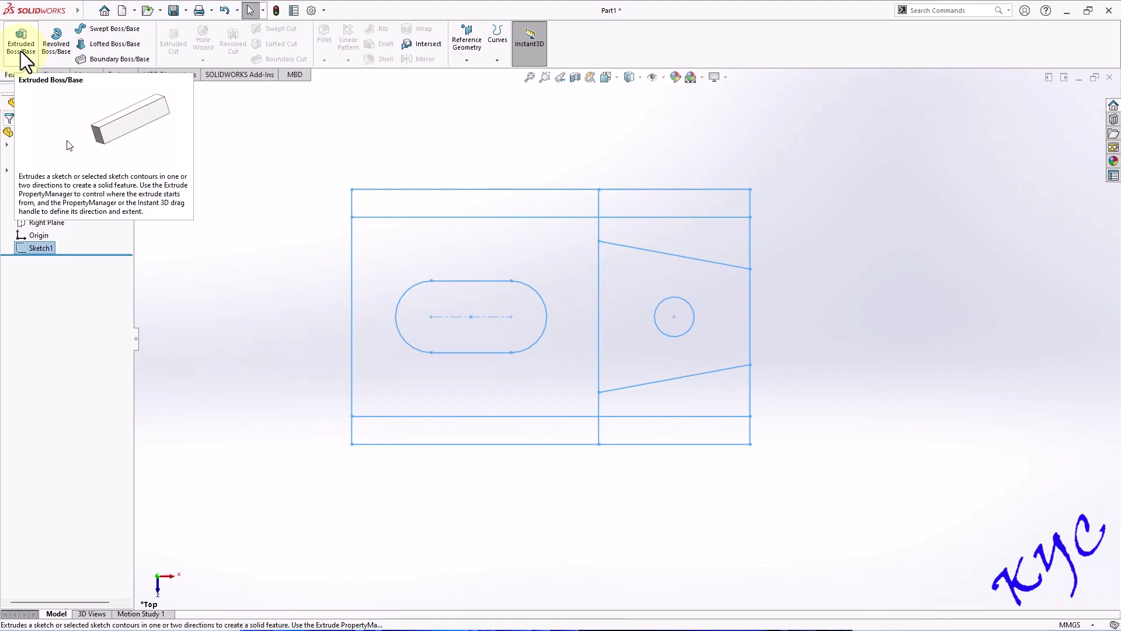
click(20, 51)
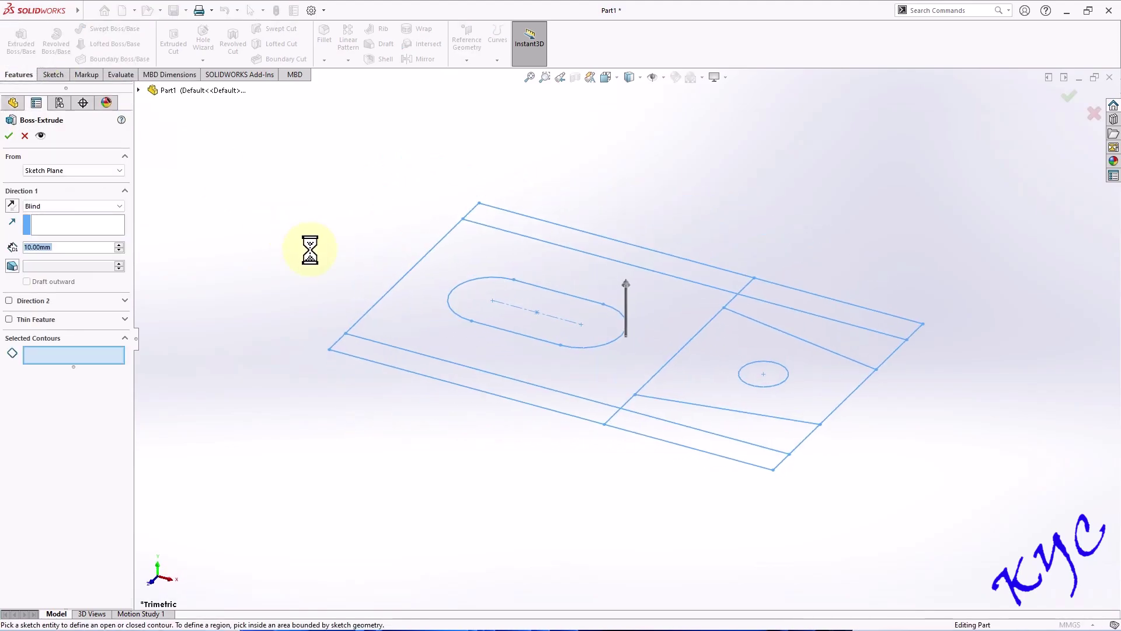
click(394, 355)
click(744, 451)
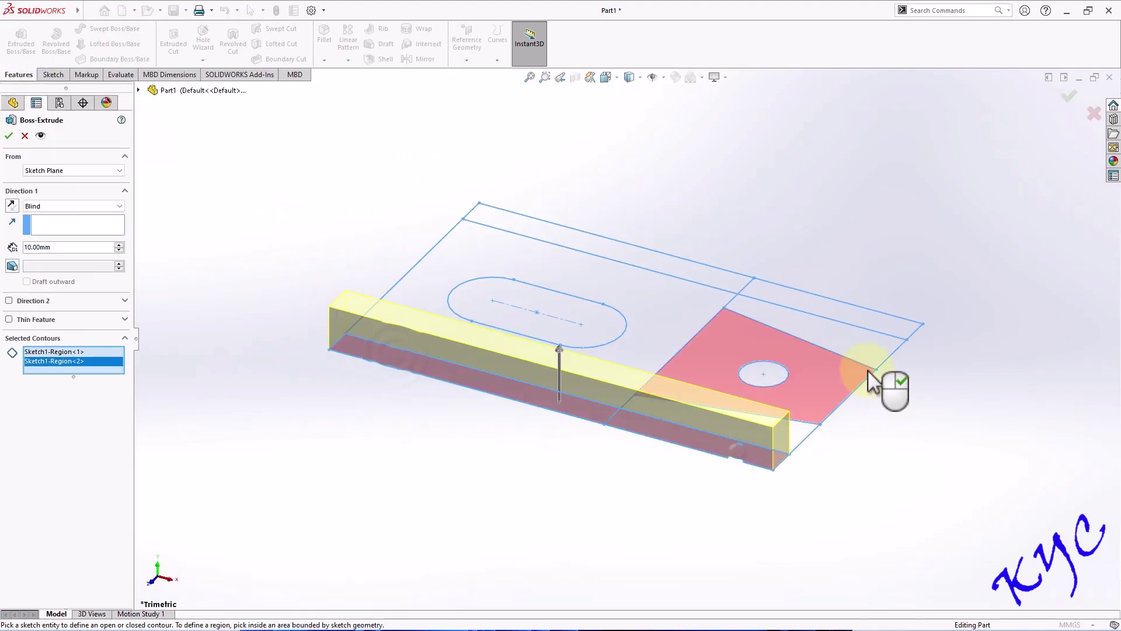
click(904, 338)
click(676, 275)
click(50, 246)
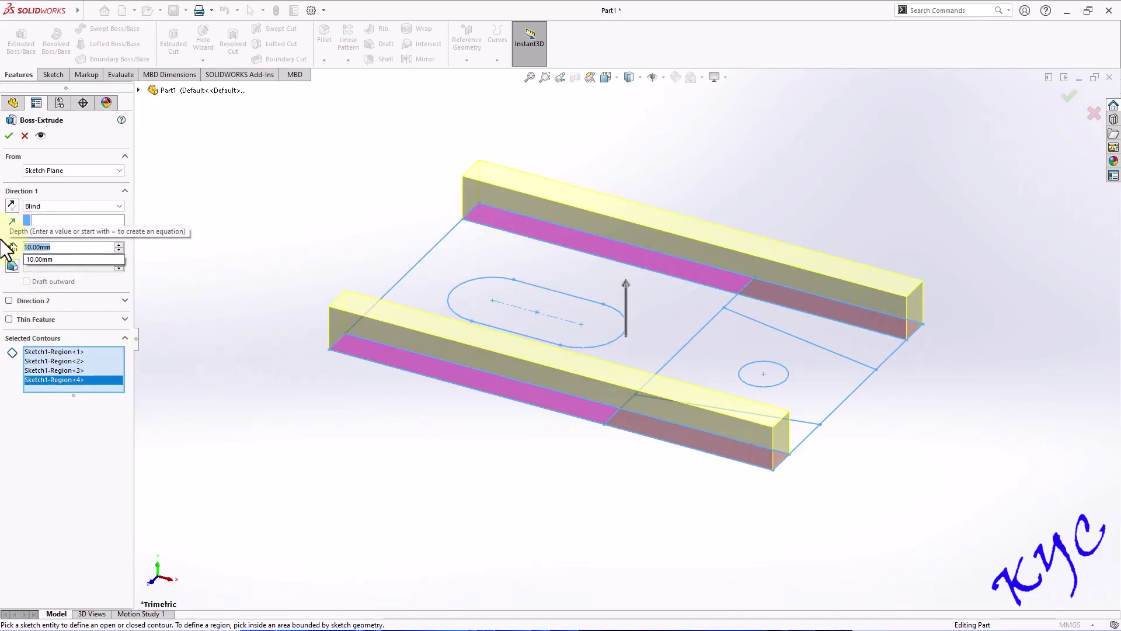
text(6)
key(Return)
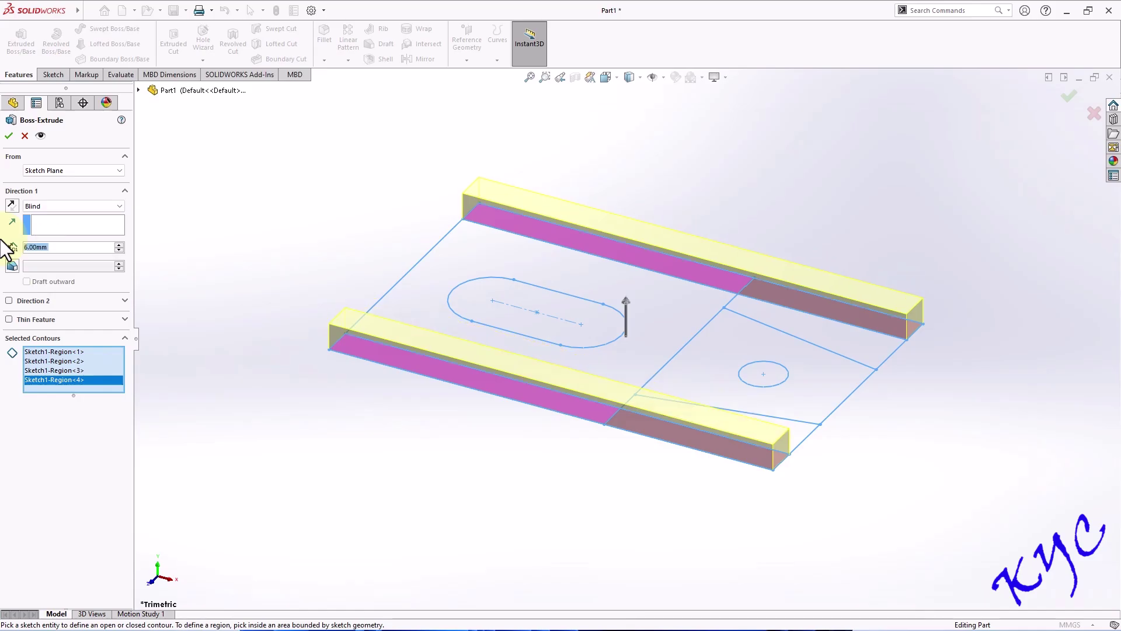
click(8, 136)
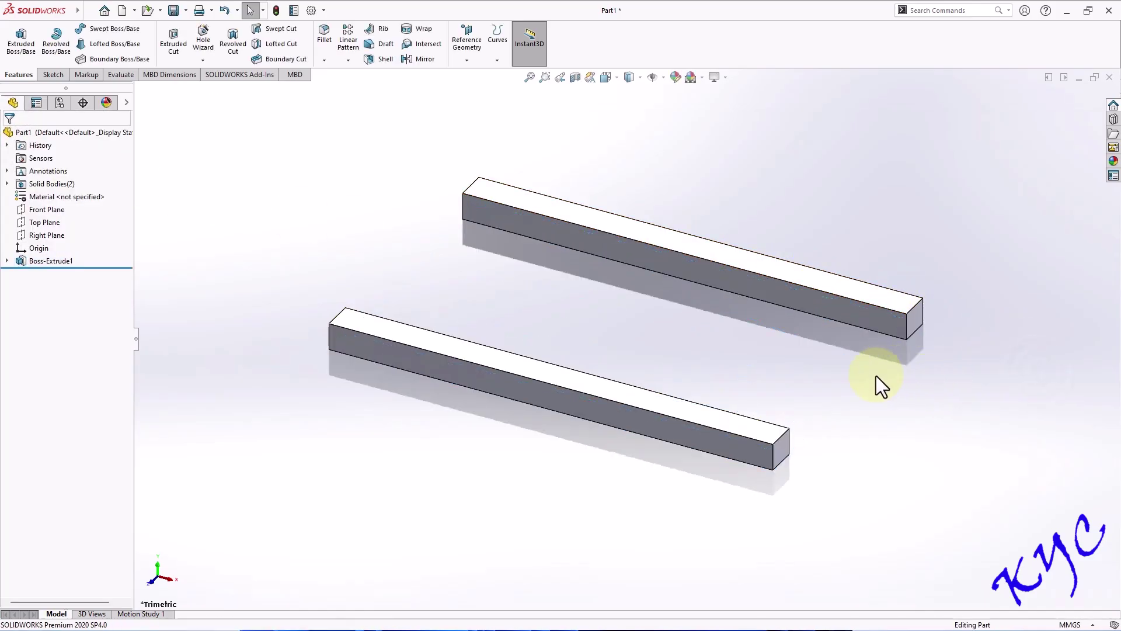
Start a second boss extrusion from the same sketch, using the three regions on the slot side of the divider and leaving the slot open.
click(7, 261)
click(40, 274)
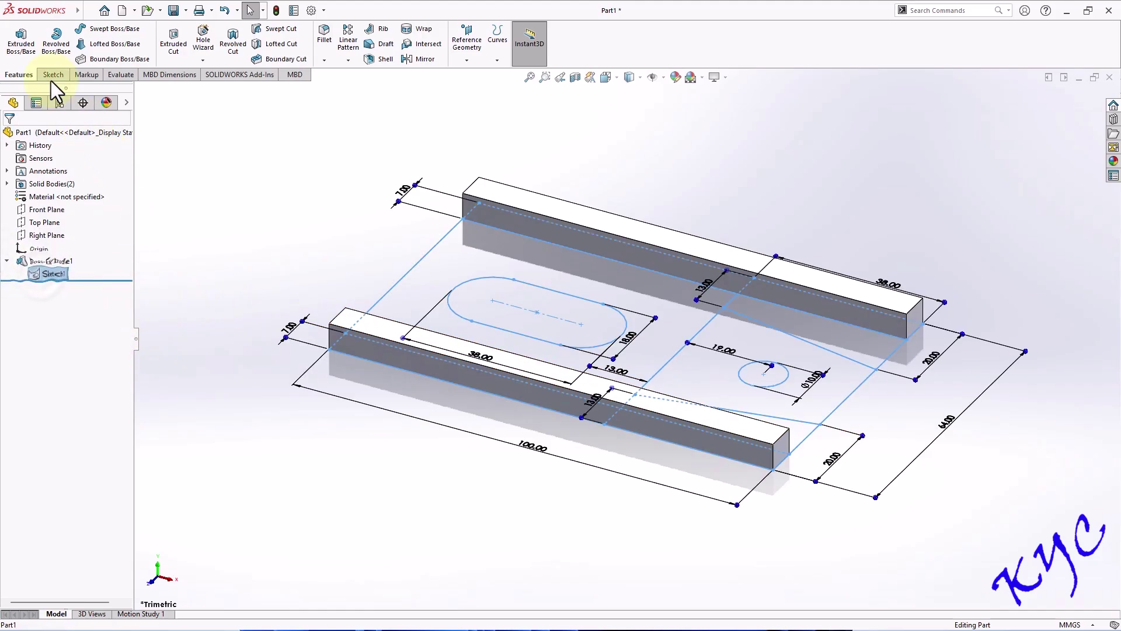
click(30, 44)
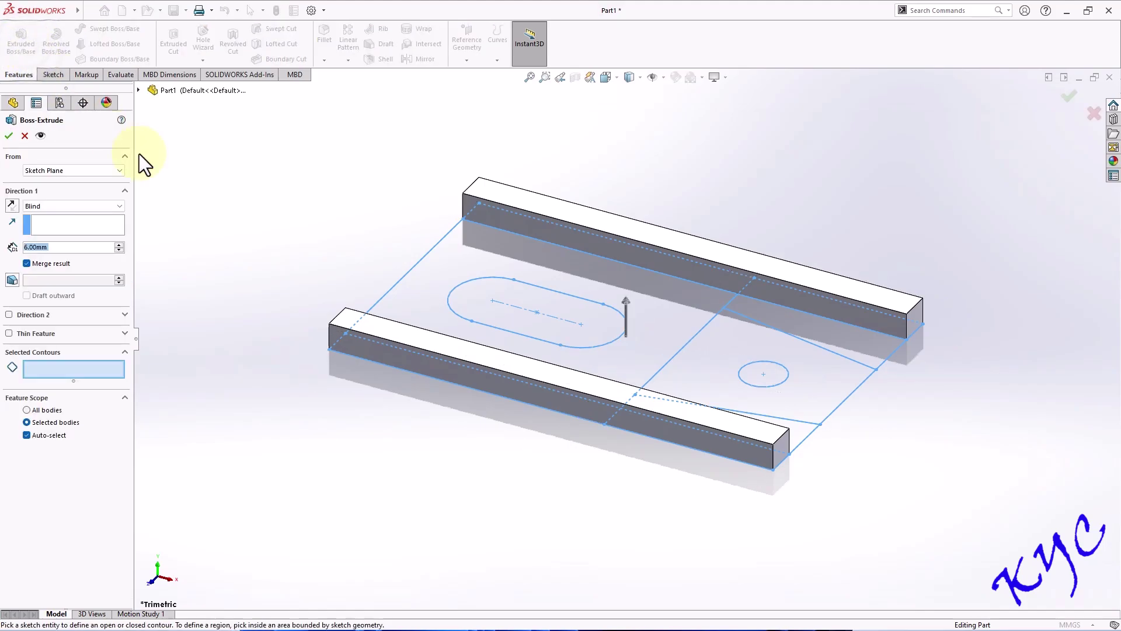
click(488, 248)
click(431, 380)
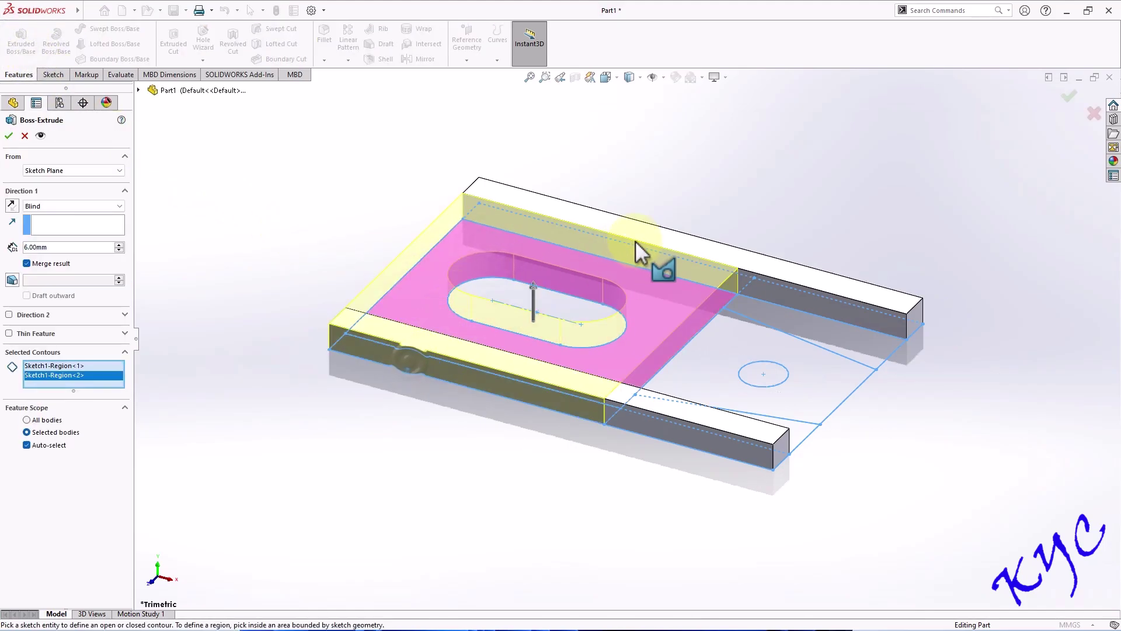
click(642, 257)
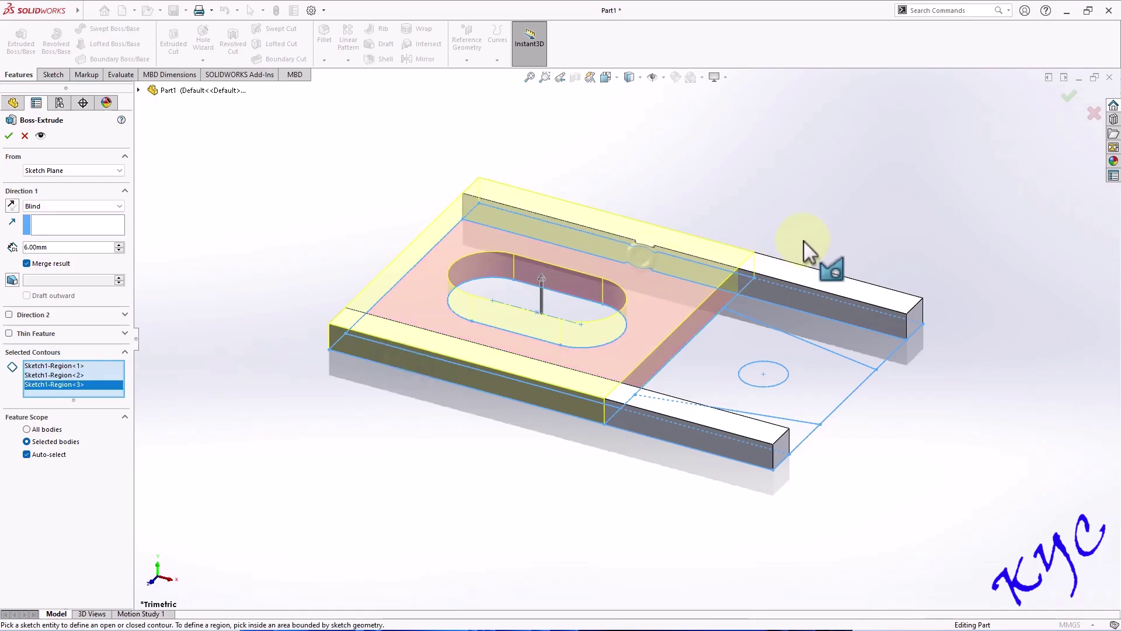
Start this extrusion at an Offset of 6 mm from the sketch plane.
click(47, 172)
click(42, 204)
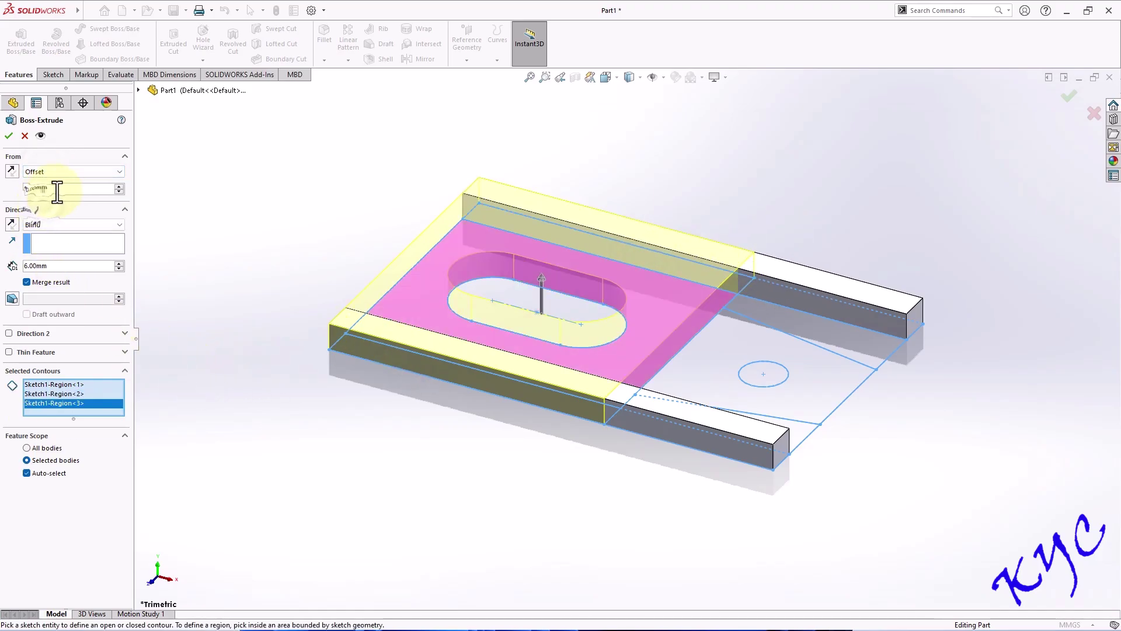
text(6)
key(Return)
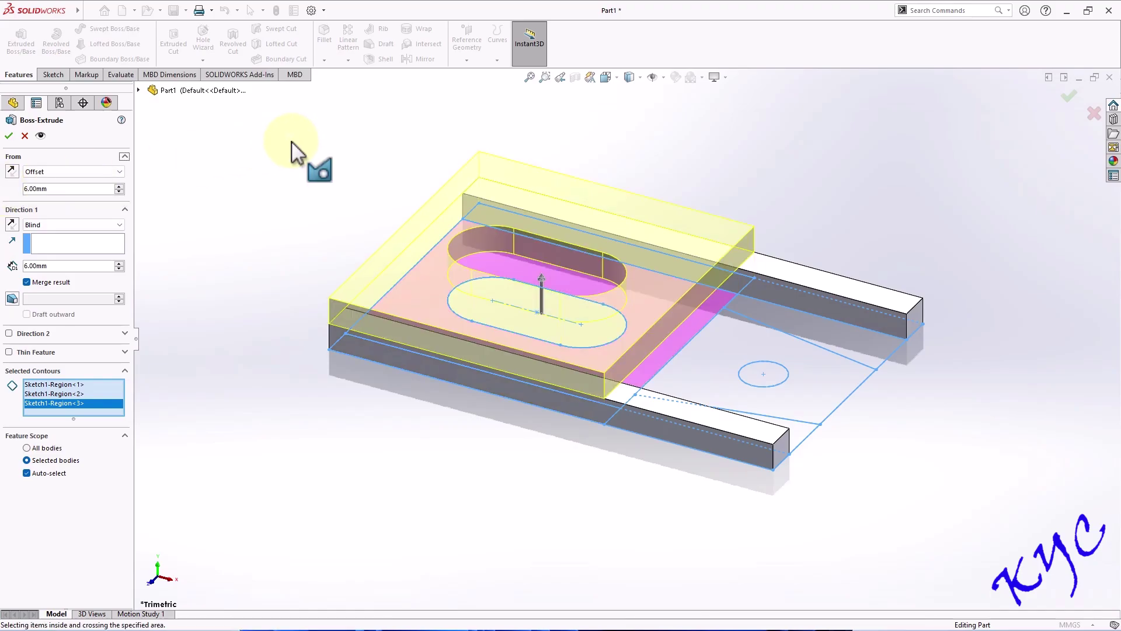
Set the second boss's blind depth to 13 mm and accept the extrusion.
mouse_move(240, 344)
middle_down()
mouse_move(245, 250)
mouse_move(233, 345)
mouse_move(248, 365)
middle_up()
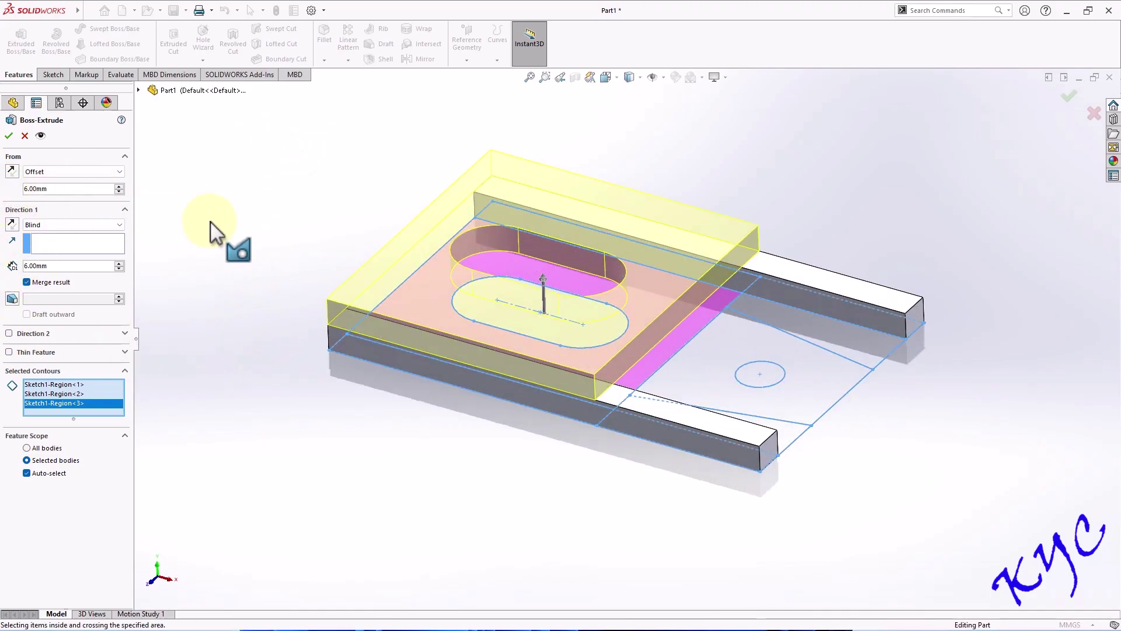
drag(71, 262, 5, 261)
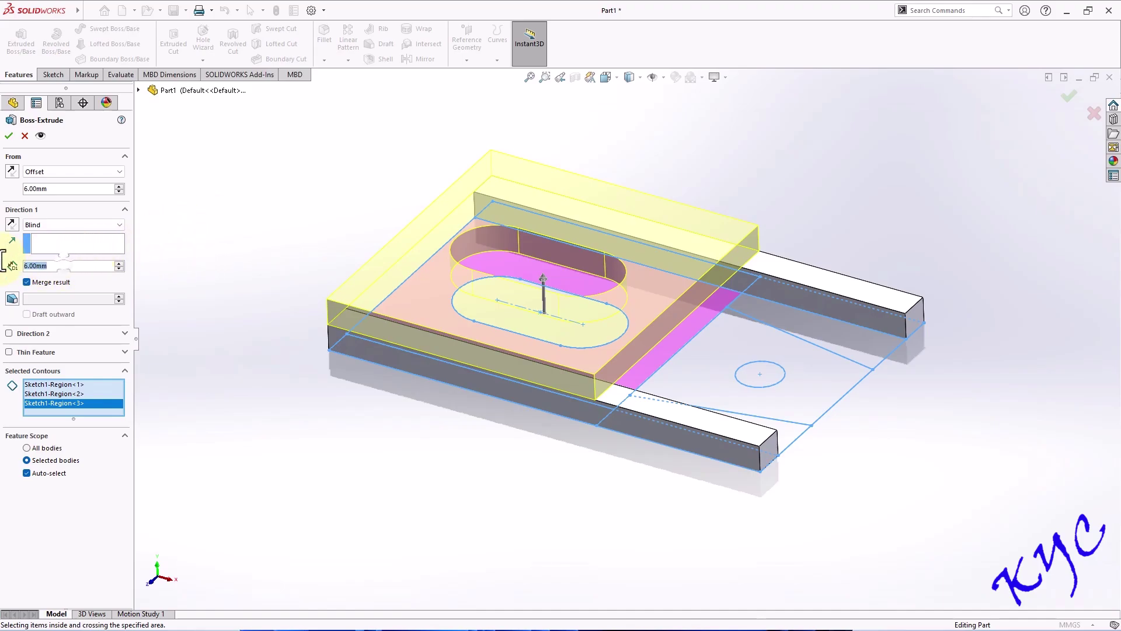
text(13)
key(Return)
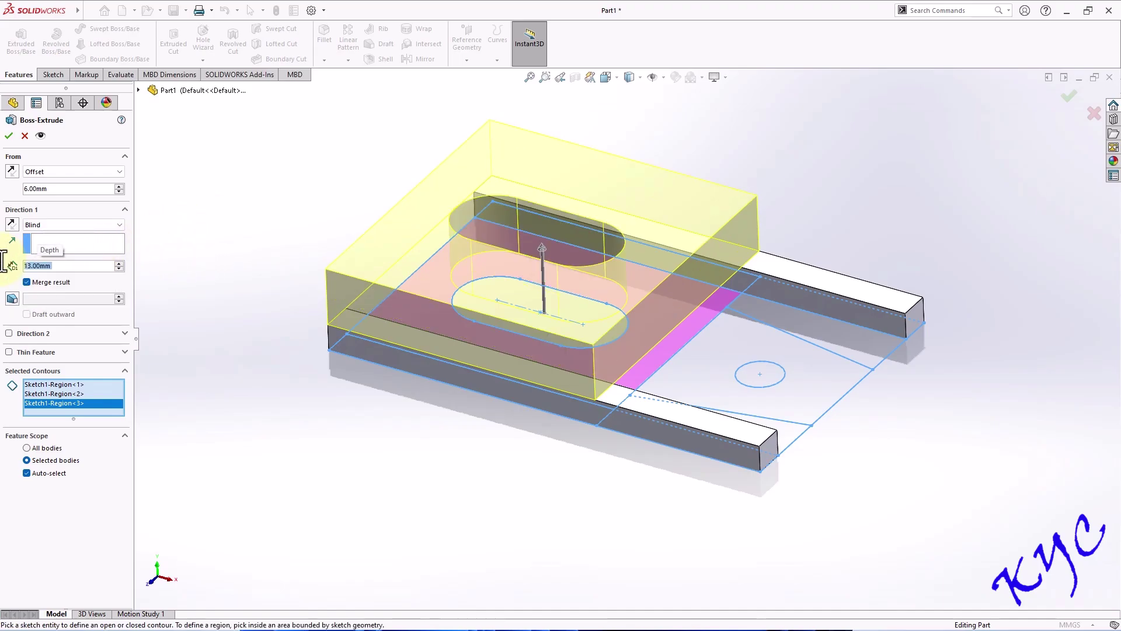
click(9, 136)
Start a third boss extrusion from the same base sketch, using the tapered region around the circle and starting at an Offset of 6 mm.
mouse_move(844, 313)
middle_down()
mouse_move(985, 243)
mouse_move(1001, 281)
mouse_move(930, 225)
middle_up()
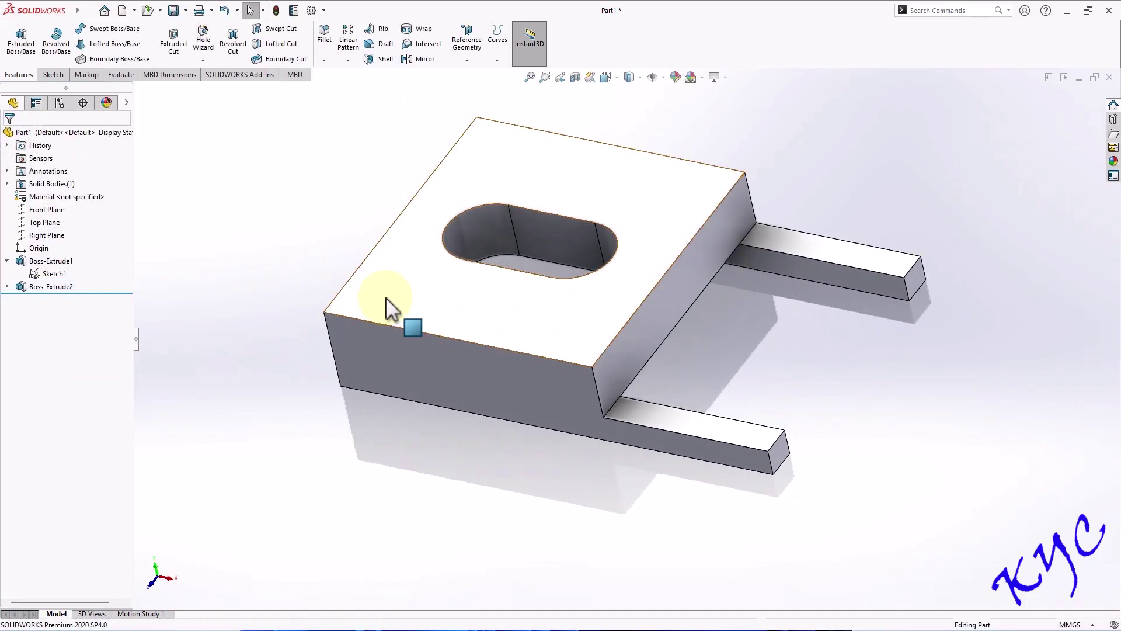
click(41, 272)
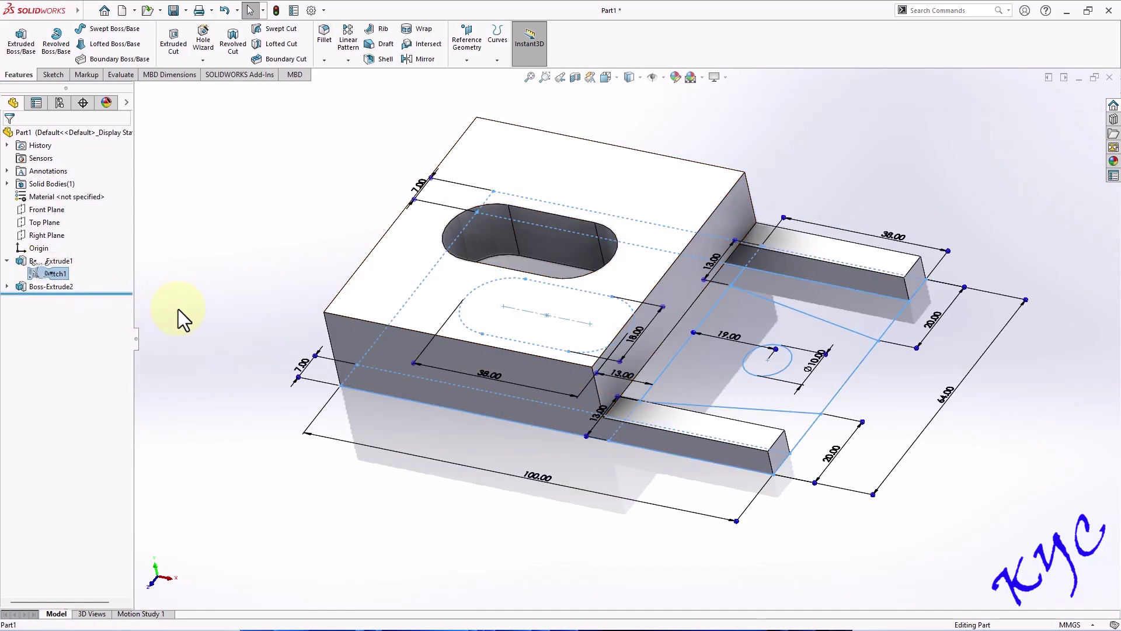
click(19, 48)
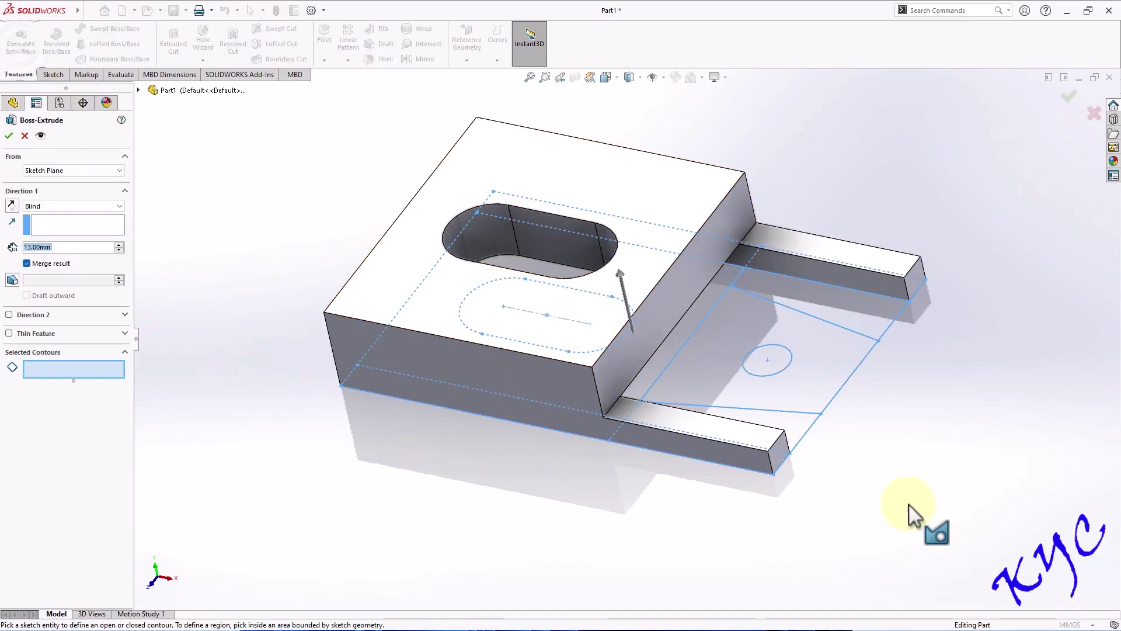
click(822, 350)
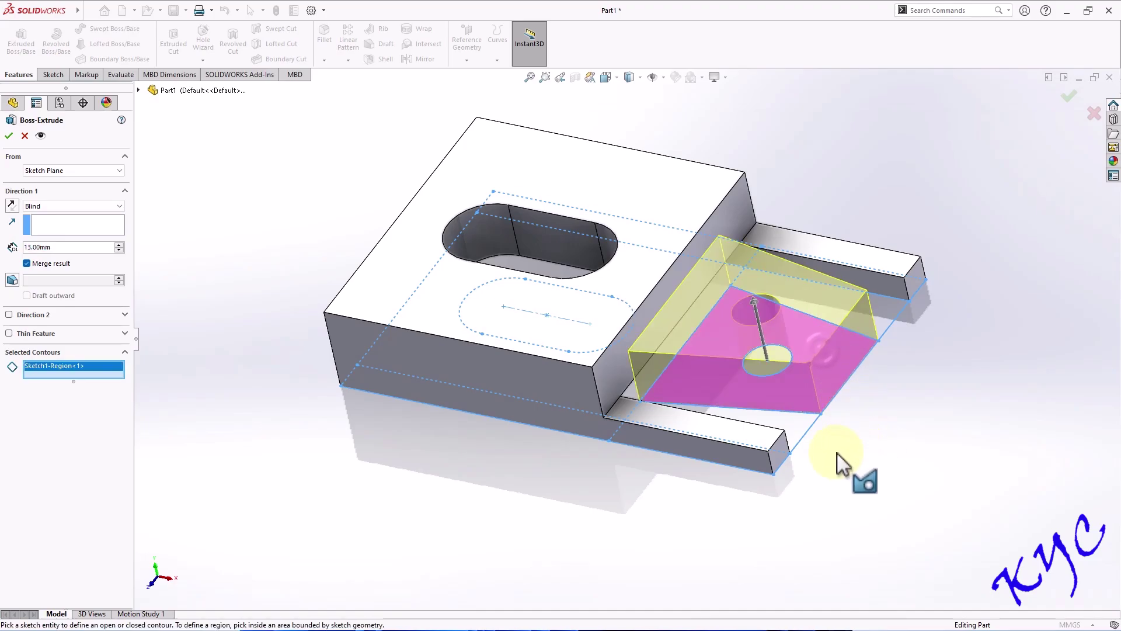
click(61, 204)
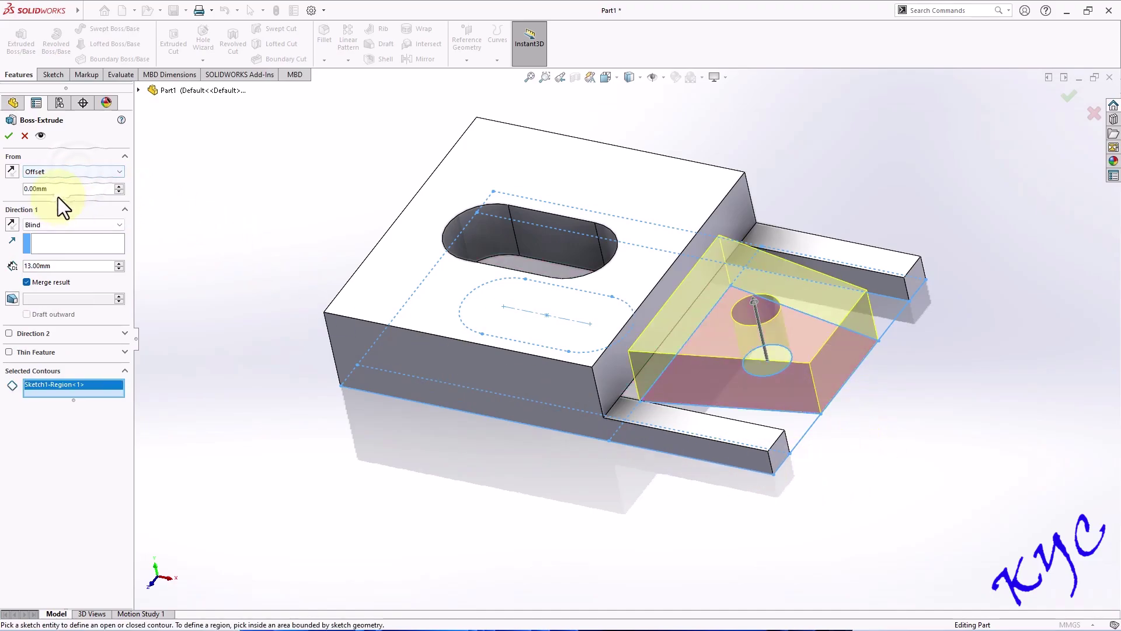
text(6)
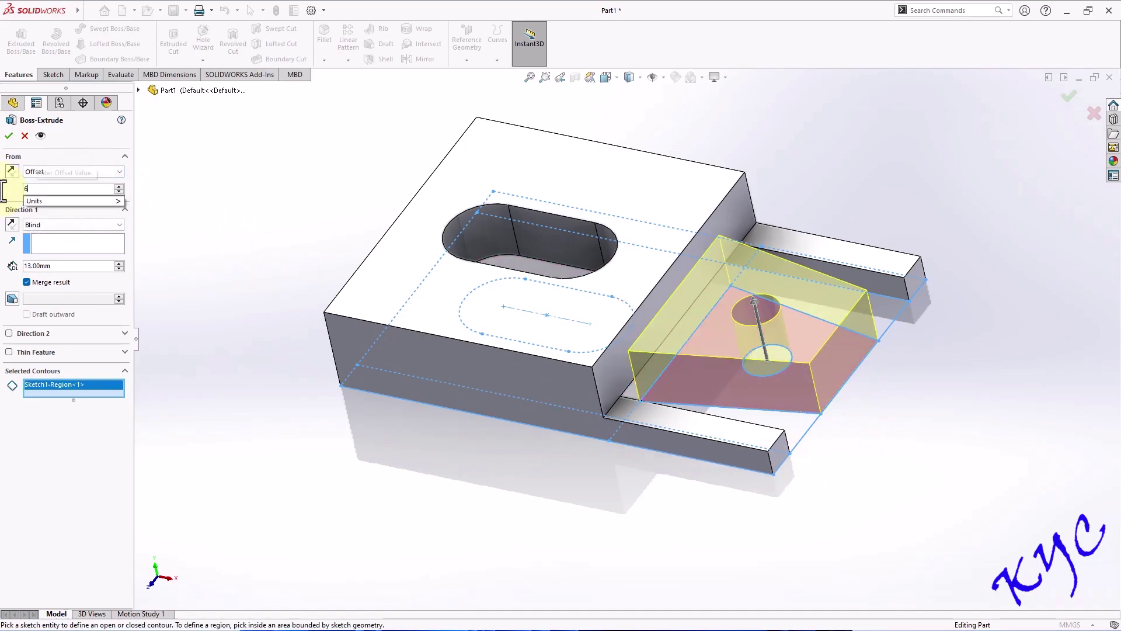
key(Return)
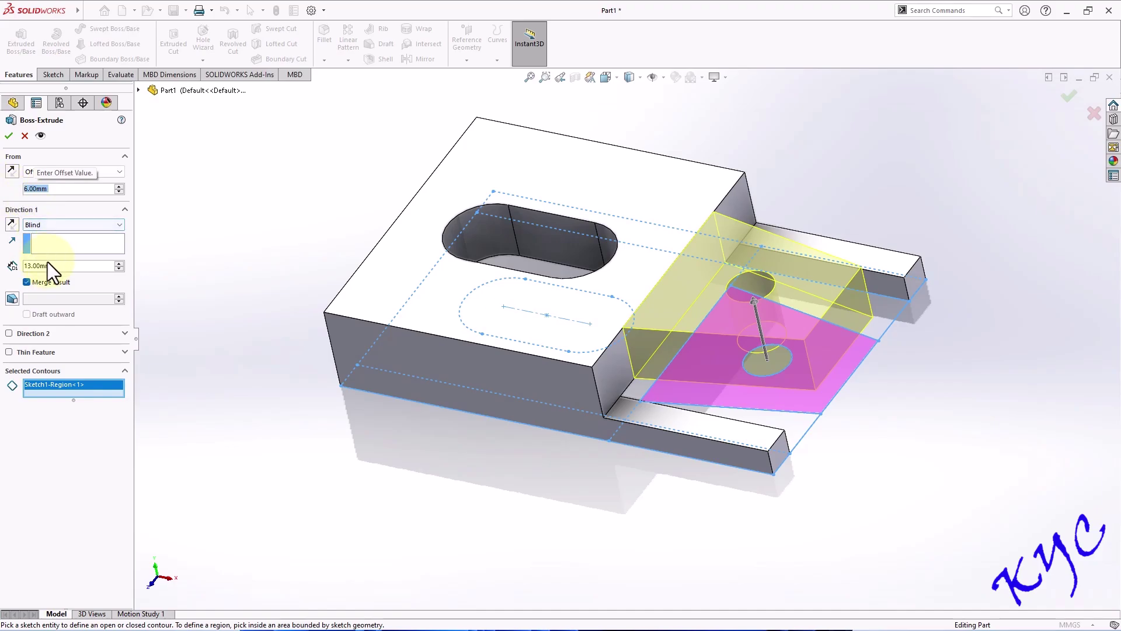
Set the tapered boss's blind depth to 25 mm and accept the extrusion.
double_click(79, 266)
text(5)
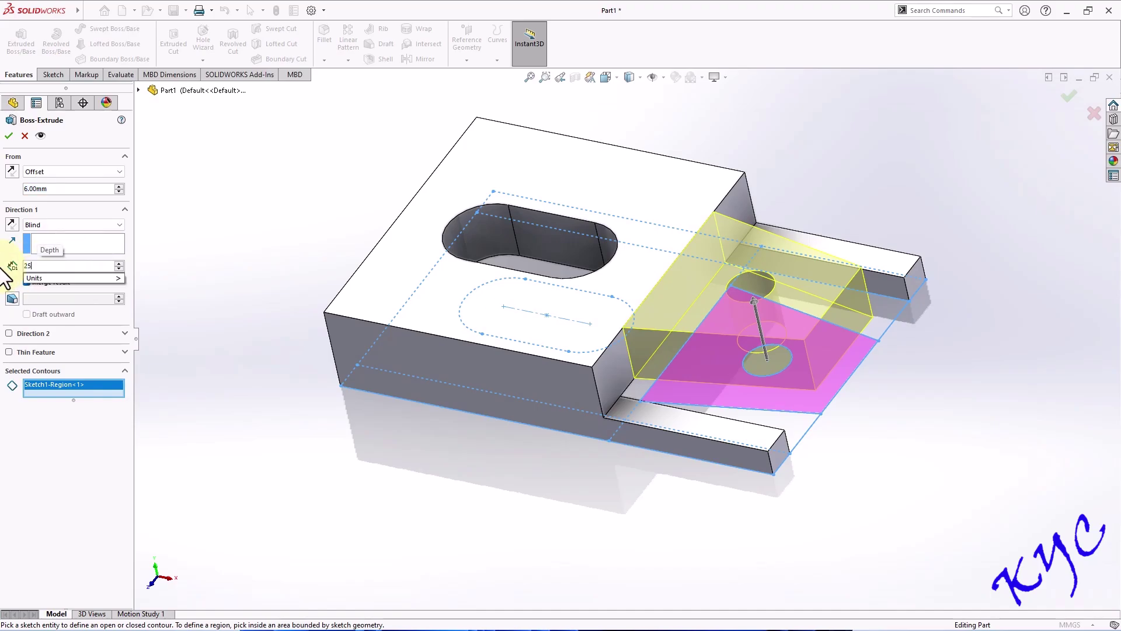
key(Return)
click(390, 279)
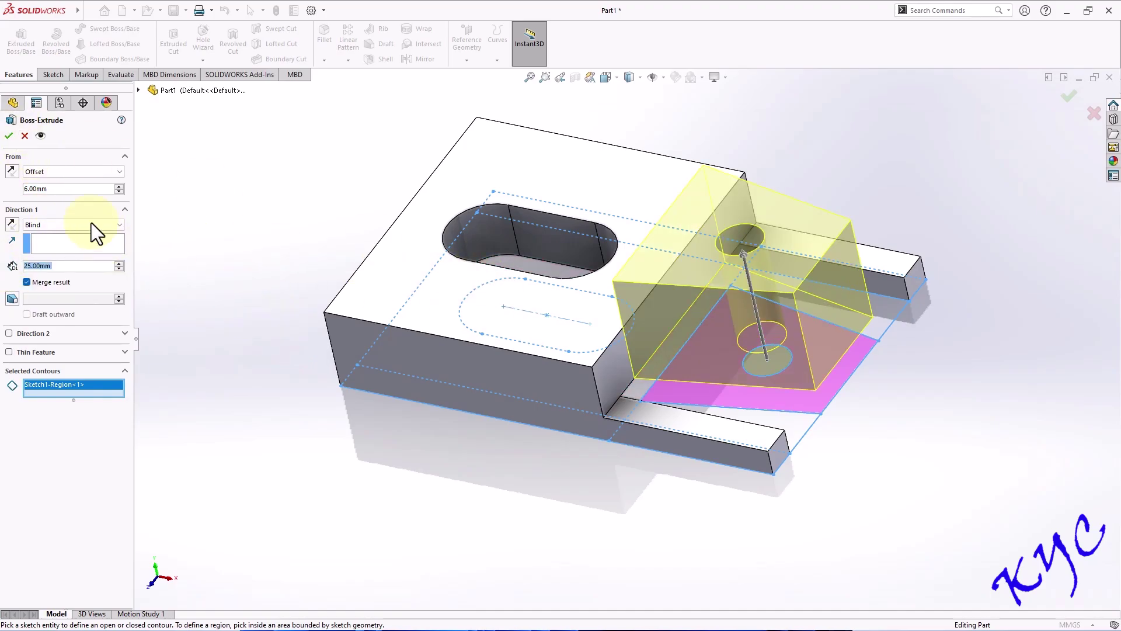
click(10, 137)
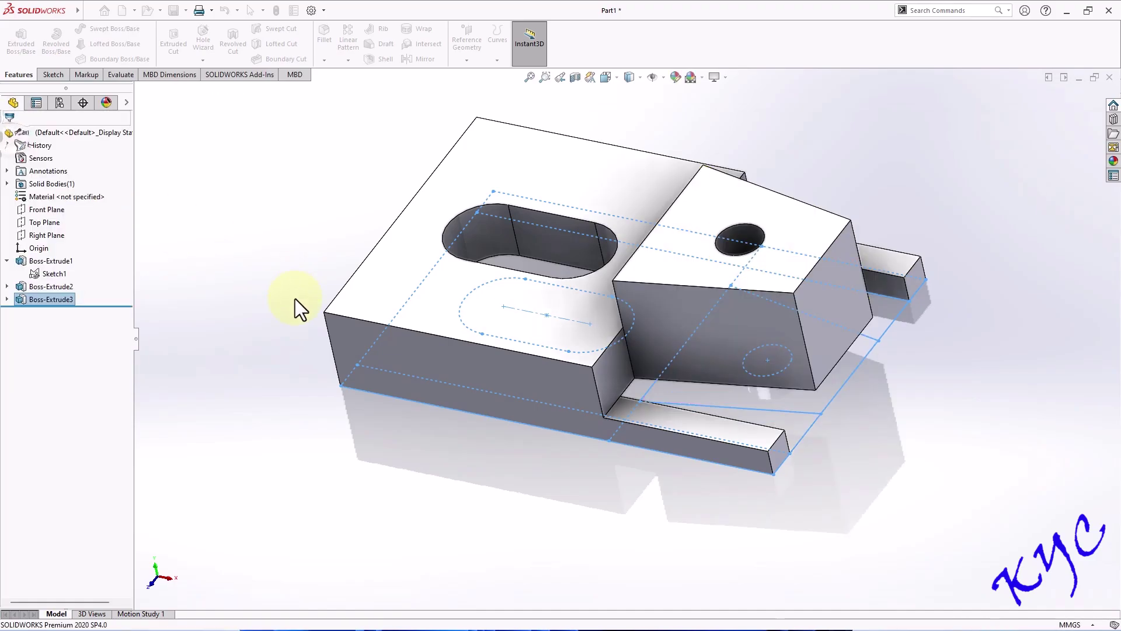
Start a fourth boss extrusion from the base sketch, using the four regions on both sides of the tapered block.
middle_drag(497, 514, 550, 510)
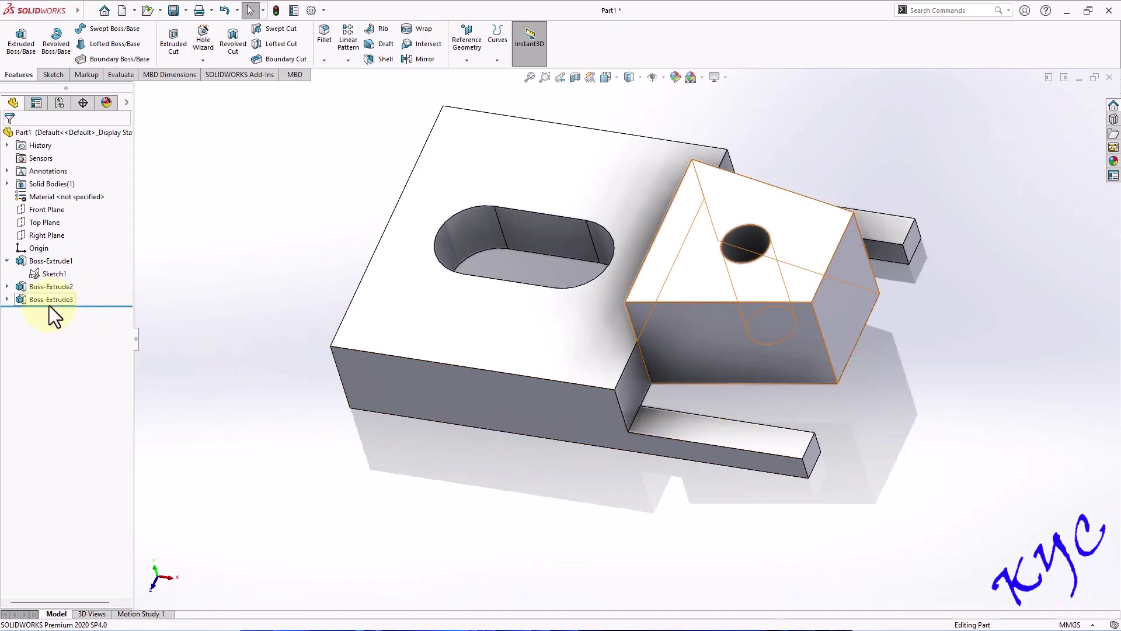
click(51, 274)
click(22, 40)
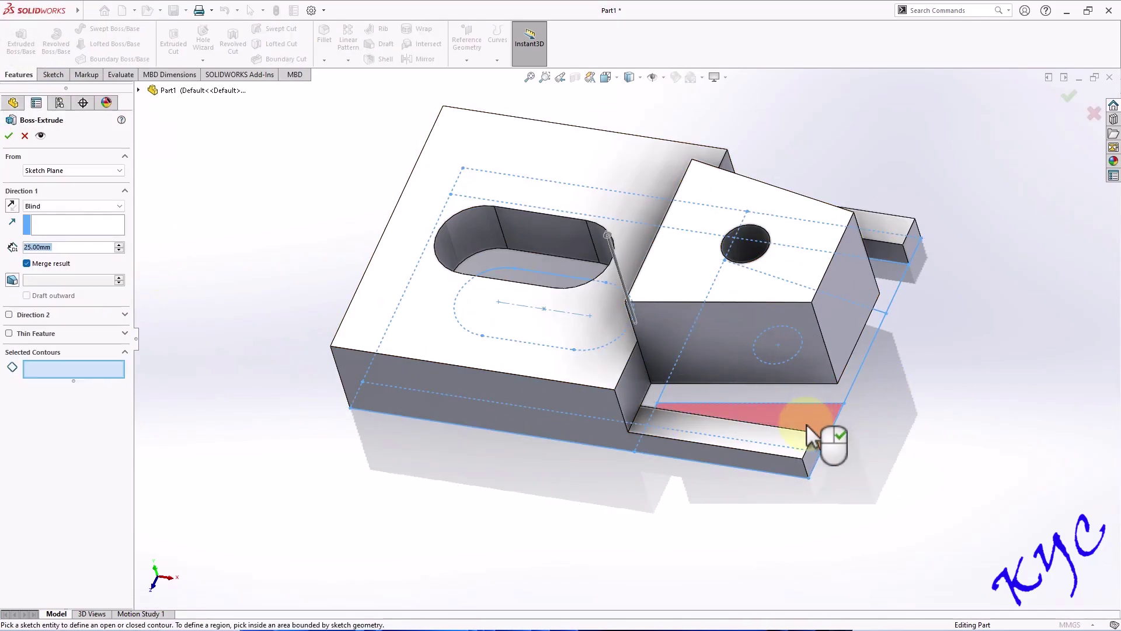
click(813, 429)
click(786, 464)
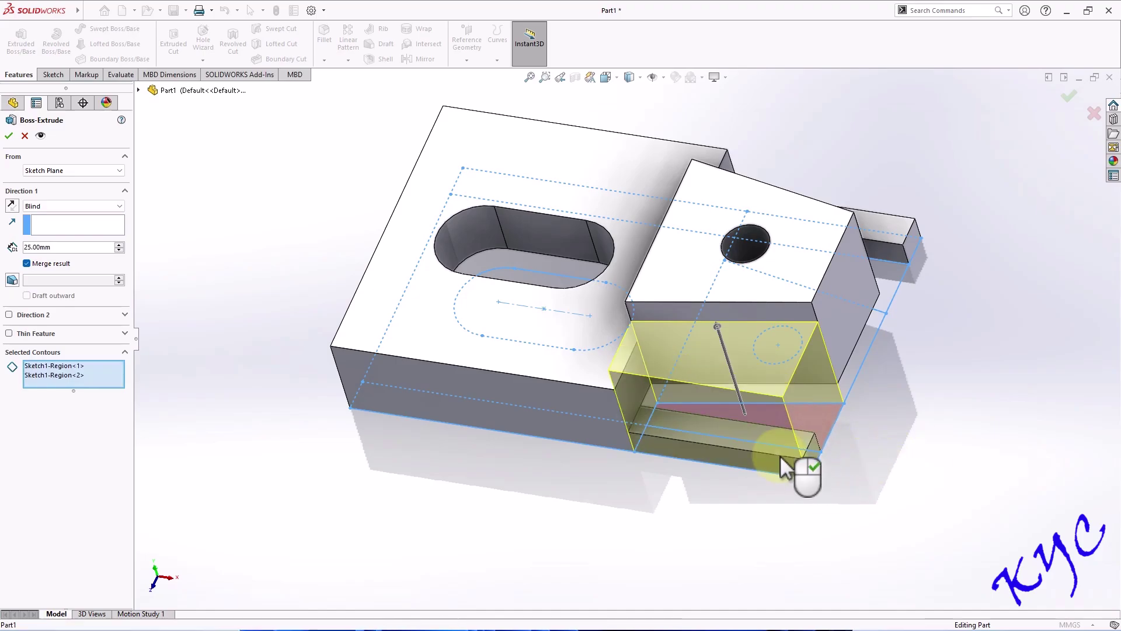
click(911, 273)
click(928, 262)
mouse_move(988, 321)
middle_down()
mouse_move(1014, 376)
mouse_move(1013, 241)
mouse_move(978, 263)
mouse_move(1010, 262)
middle_up()
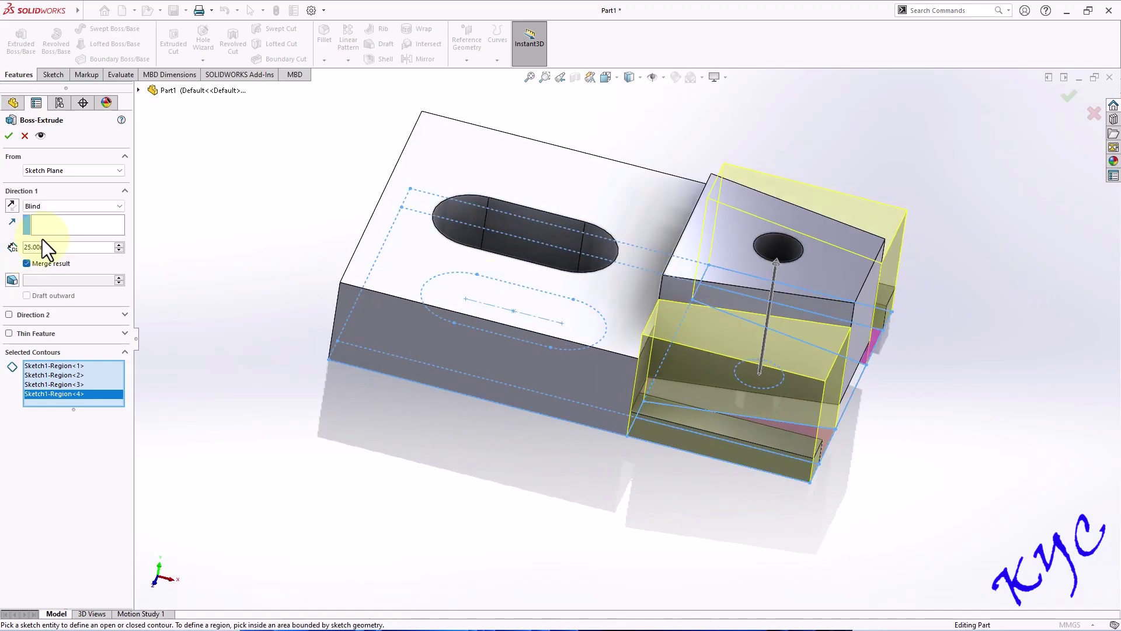
Set this extrusion's blind depth to 38 mm, start it at an Offset of 6 mm, and accept it.
click(61, 247)
text(38)
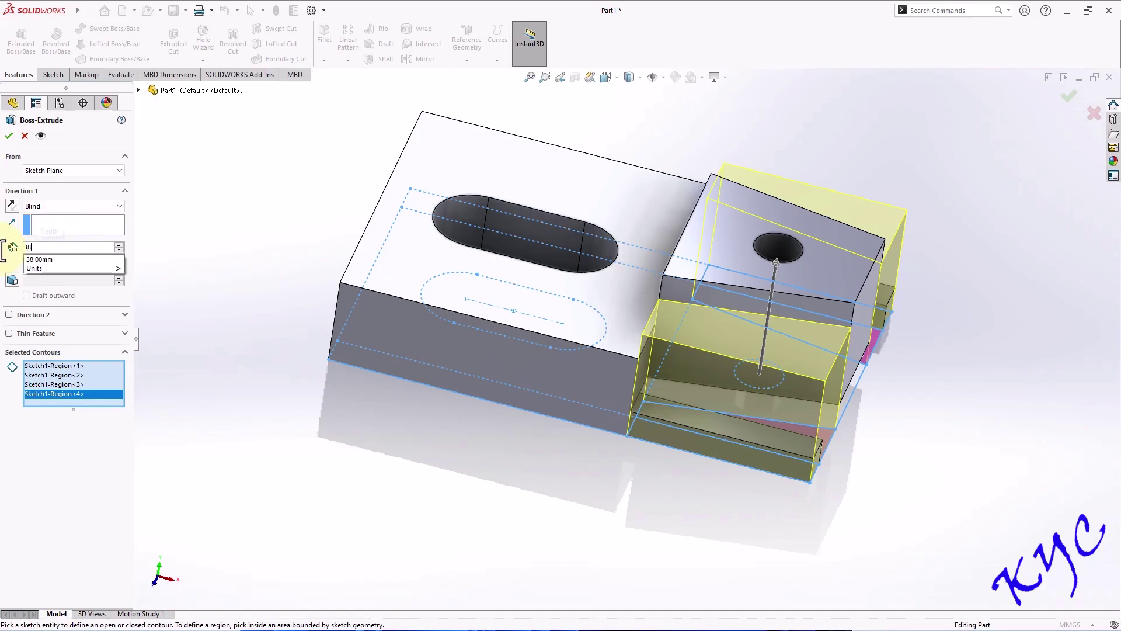
key(Return)
click(100, 172)
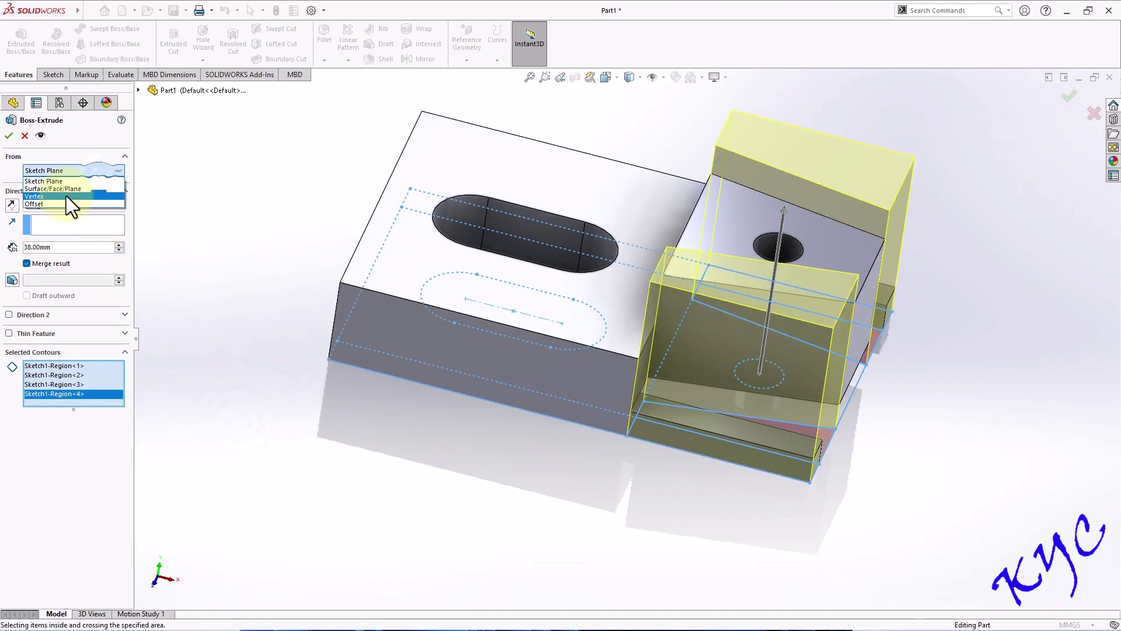
click(56, 205)
text(6)
key(Return)
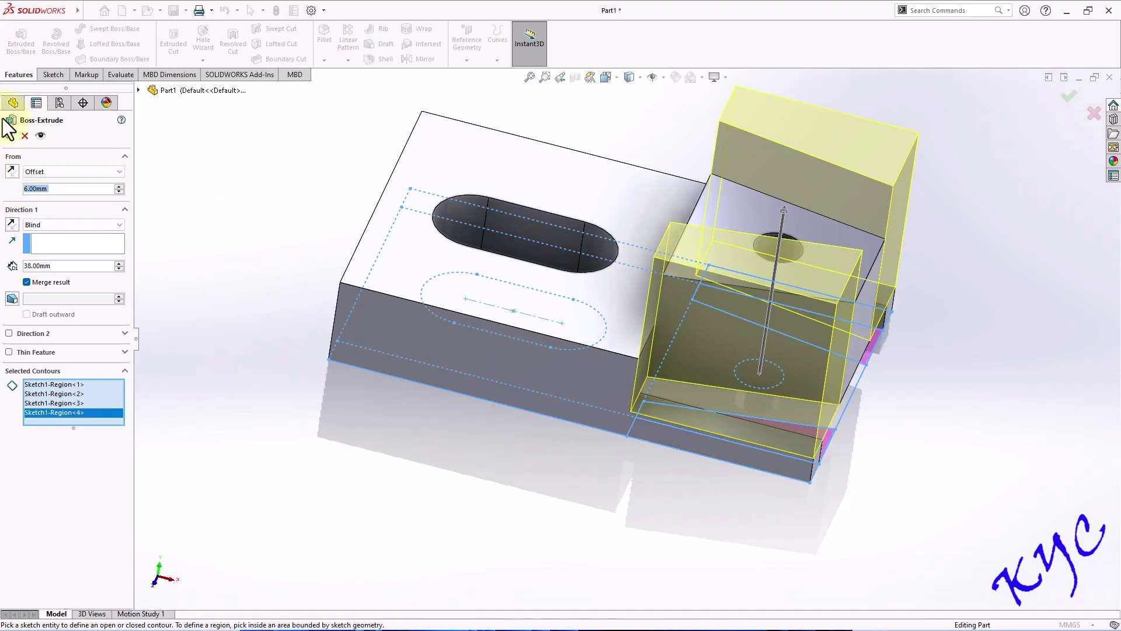
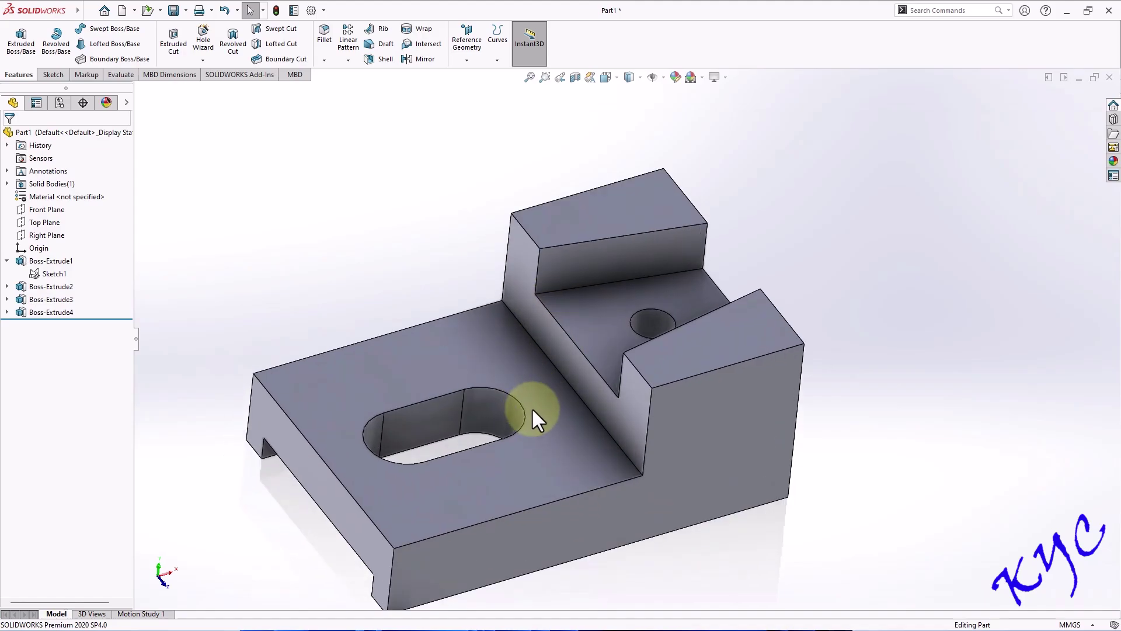
Start a Hole Wizard ISO bottoming tapped hole of size M6 with a blind hole depth of 20 mm.
click(203, 39)
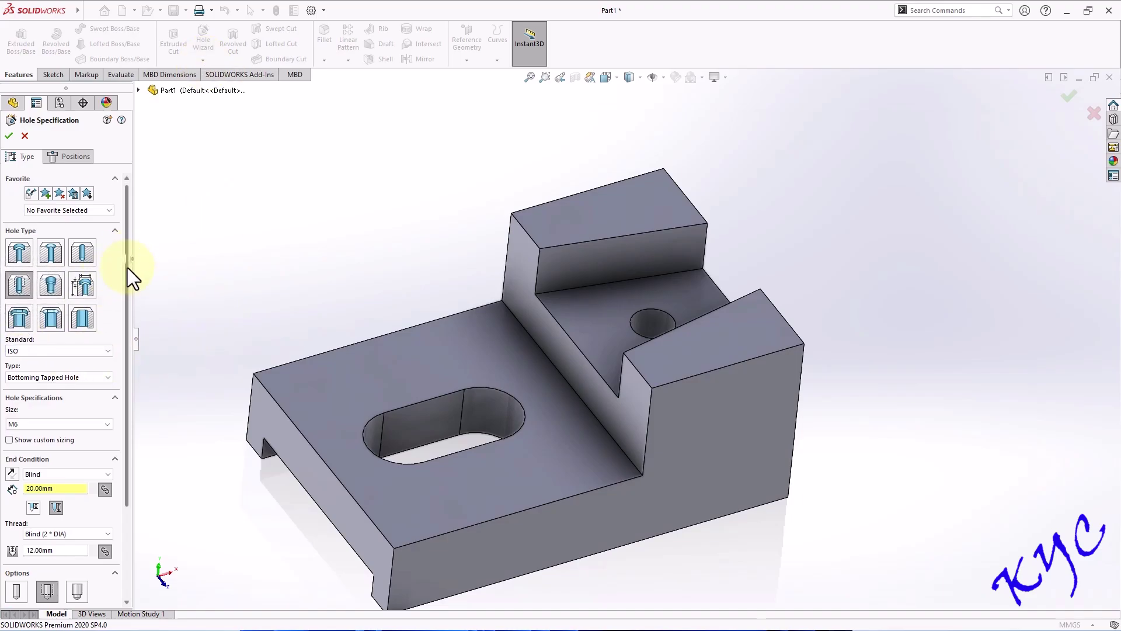
scroll(125, 310, down, 3)
click(41, 318)
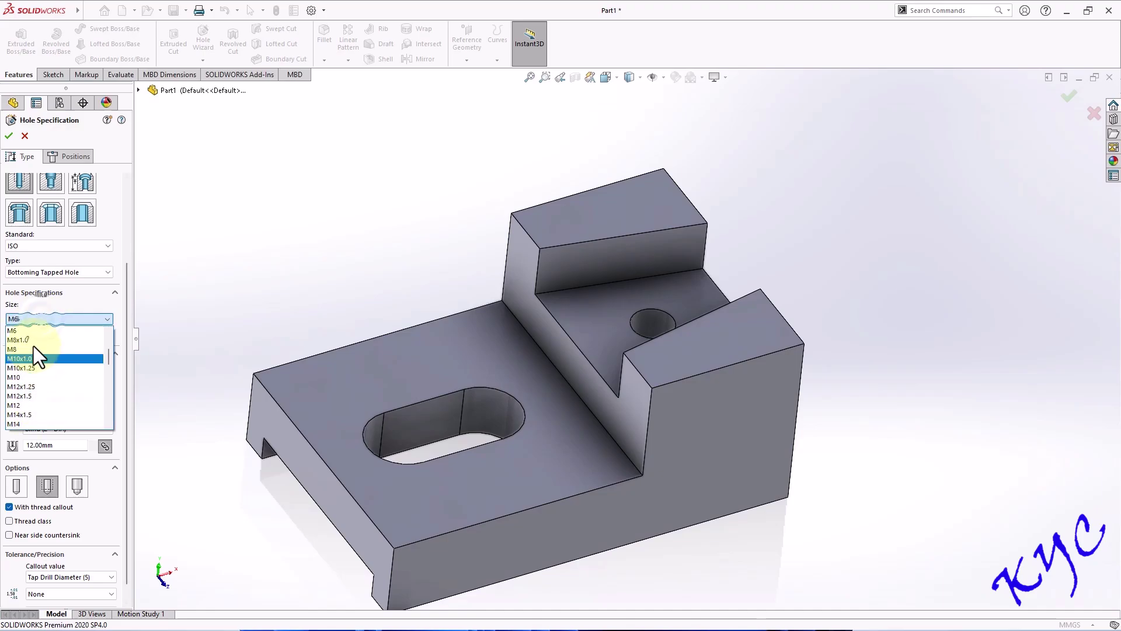
click(34, 330)
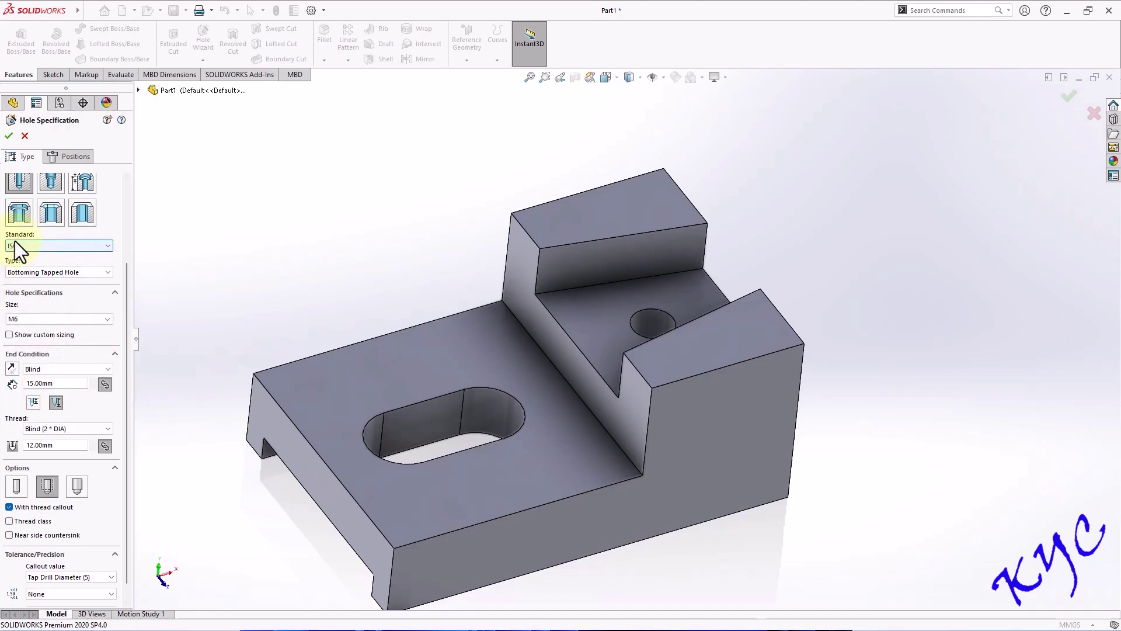
scroll(124, 317, down, 1)
scroll(124, 318, down, 1)
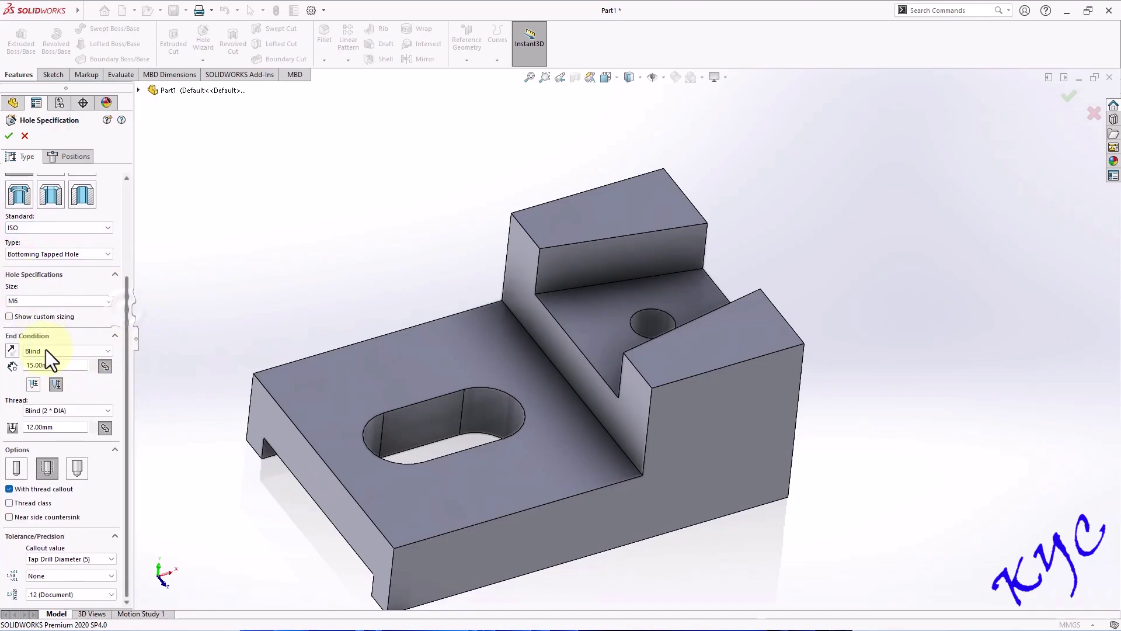
drag(60, 365, 3, 368)
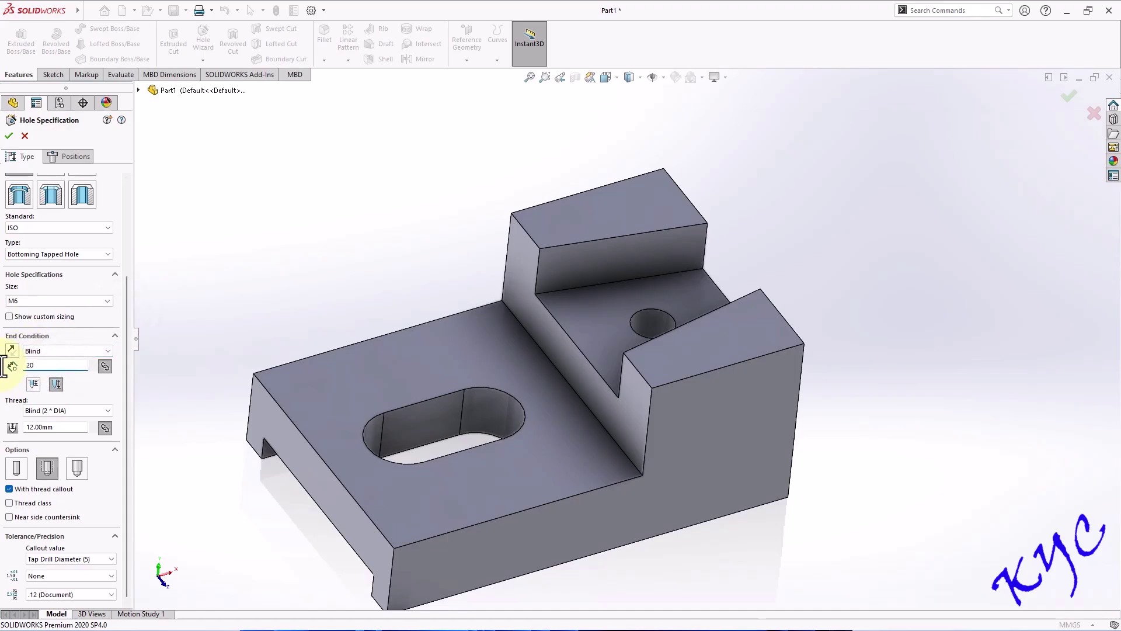
text(20)
key(Return)
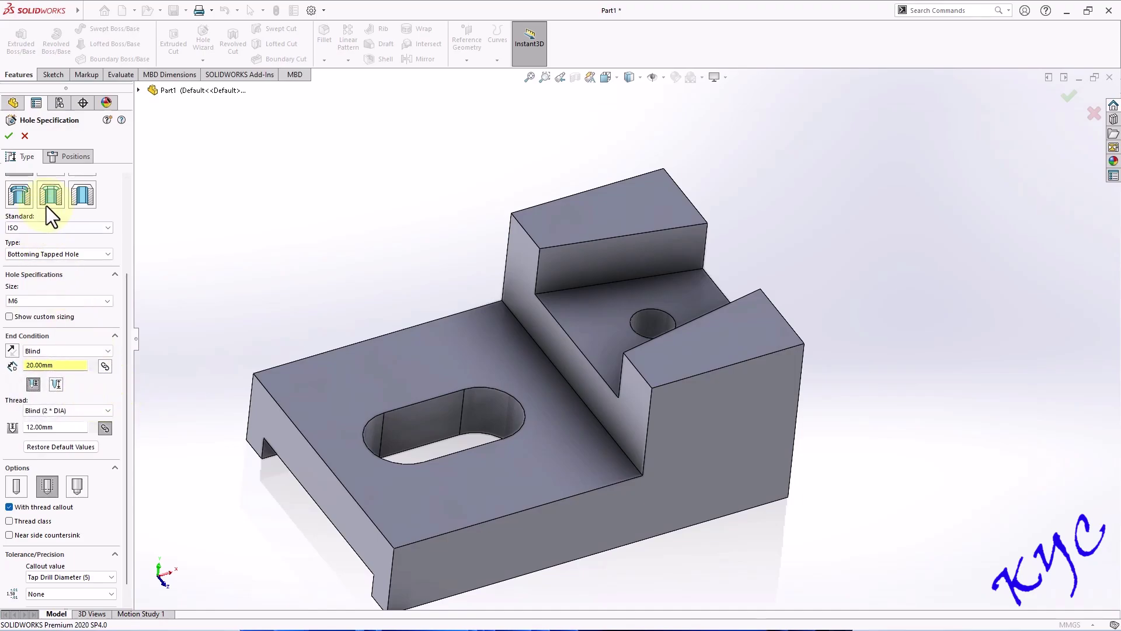
Place one tapped hole on the top face of each of the two tall side blocks, using a 3D sketch.
click(66, 156)
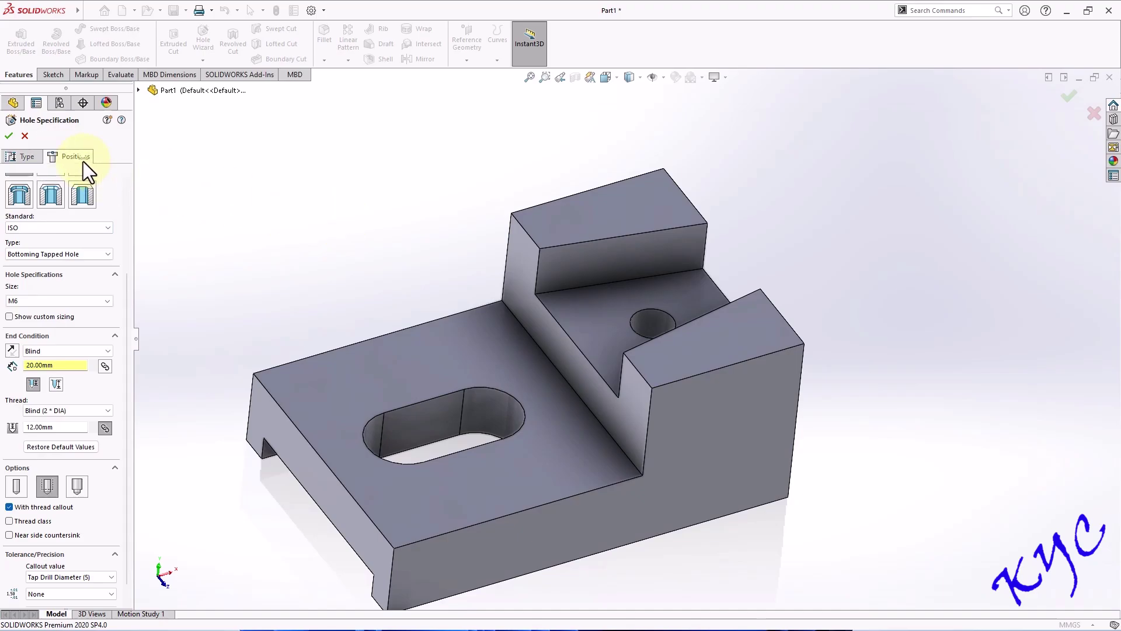
click(63, 258)
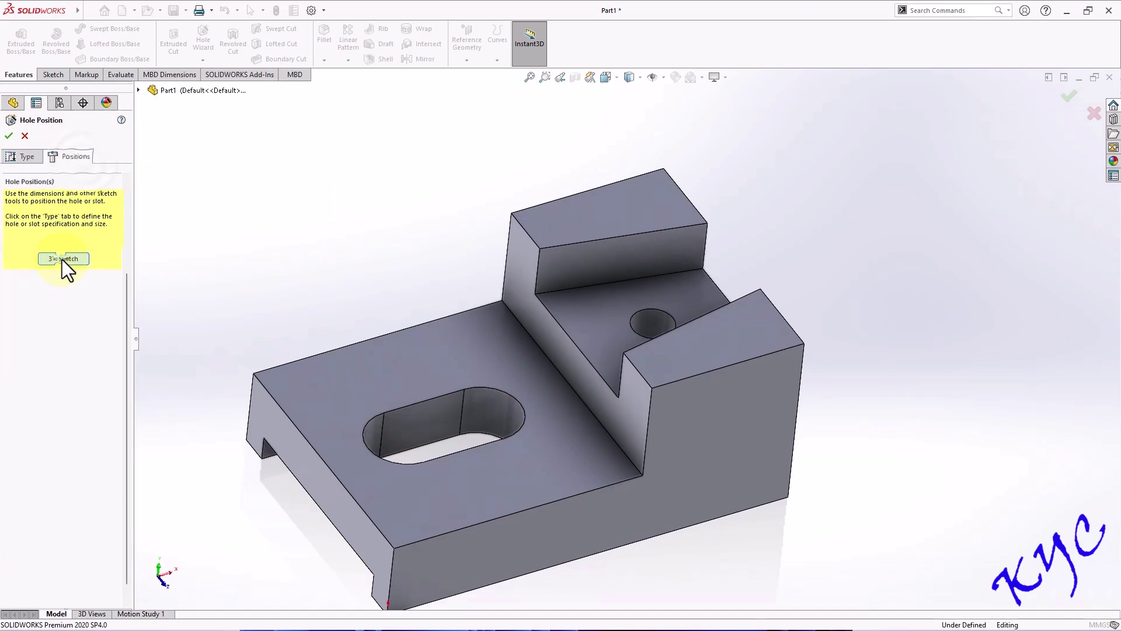
click(621, 209)
click(718, 338)
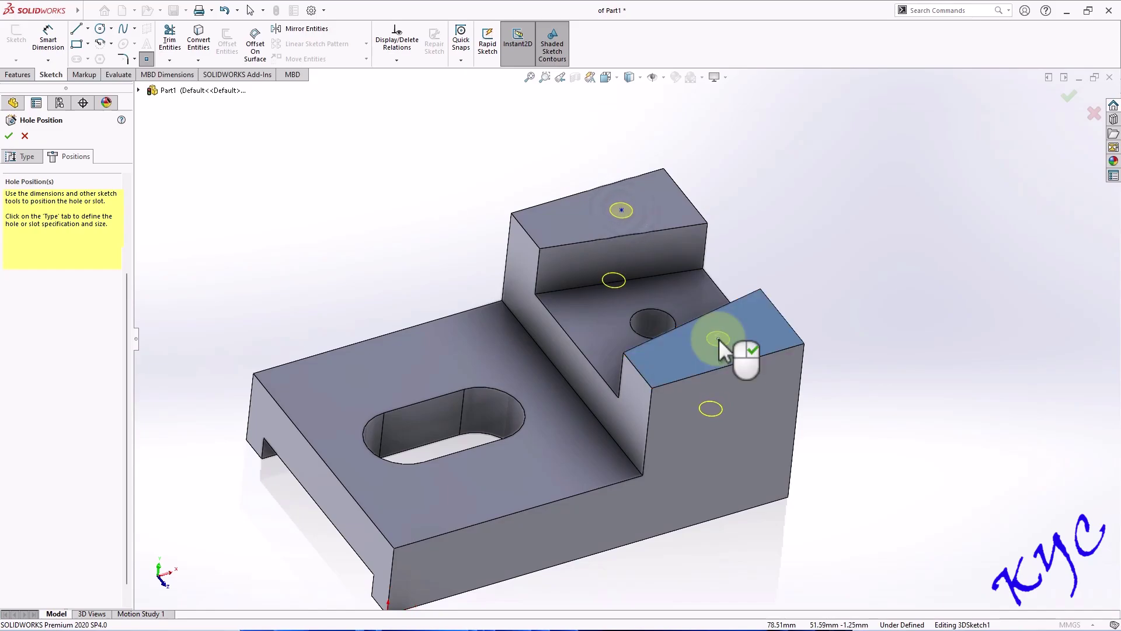
Dimension the rear block's hole point 10 mm from the long outer edge of its top face.
click(52, 37)
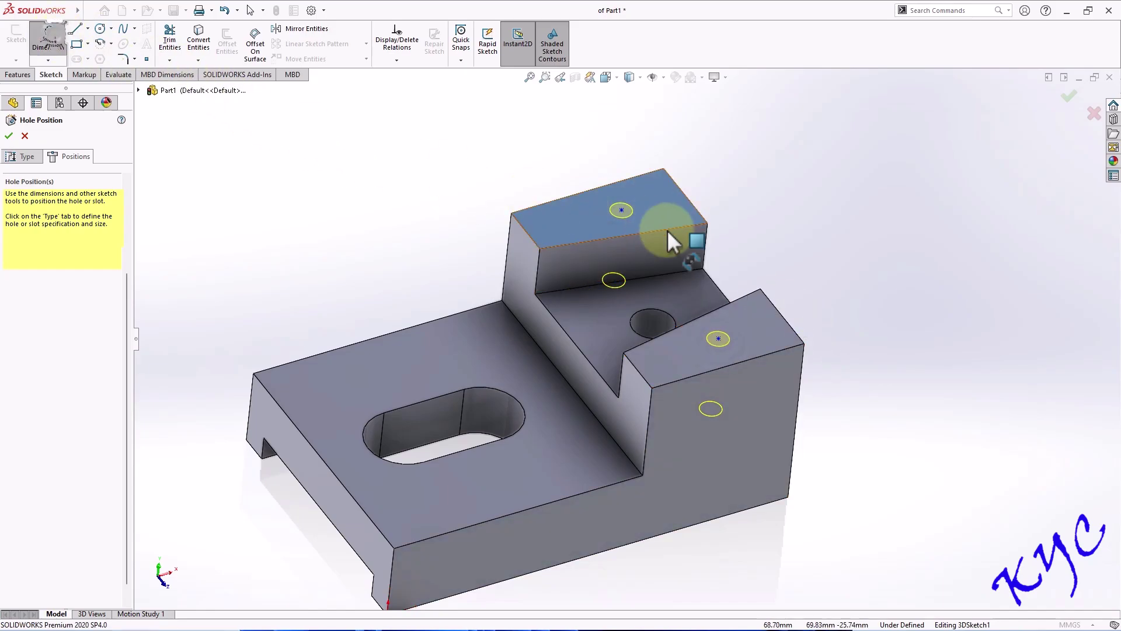
click(623, 210)
click(639, 177)
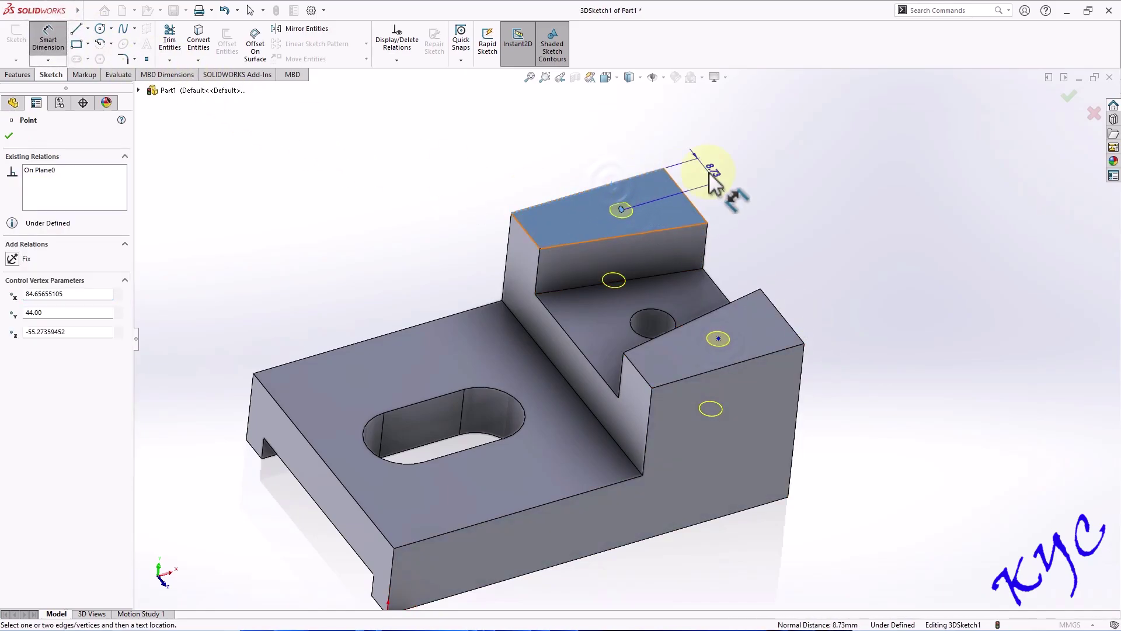
click(709, 173)
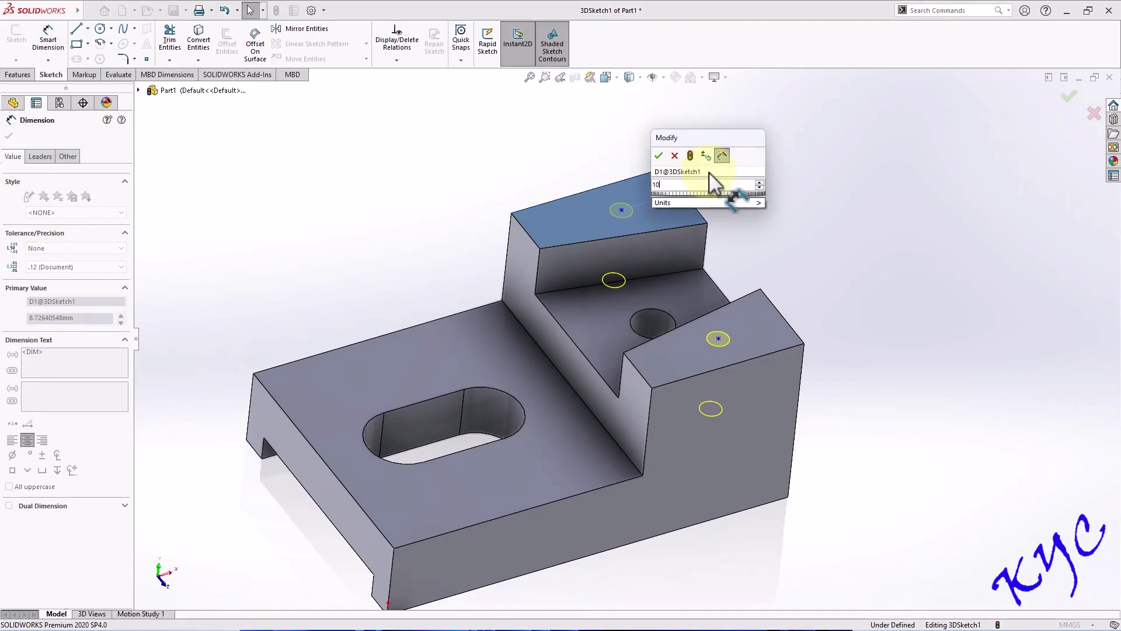
text(10)
key(Return)
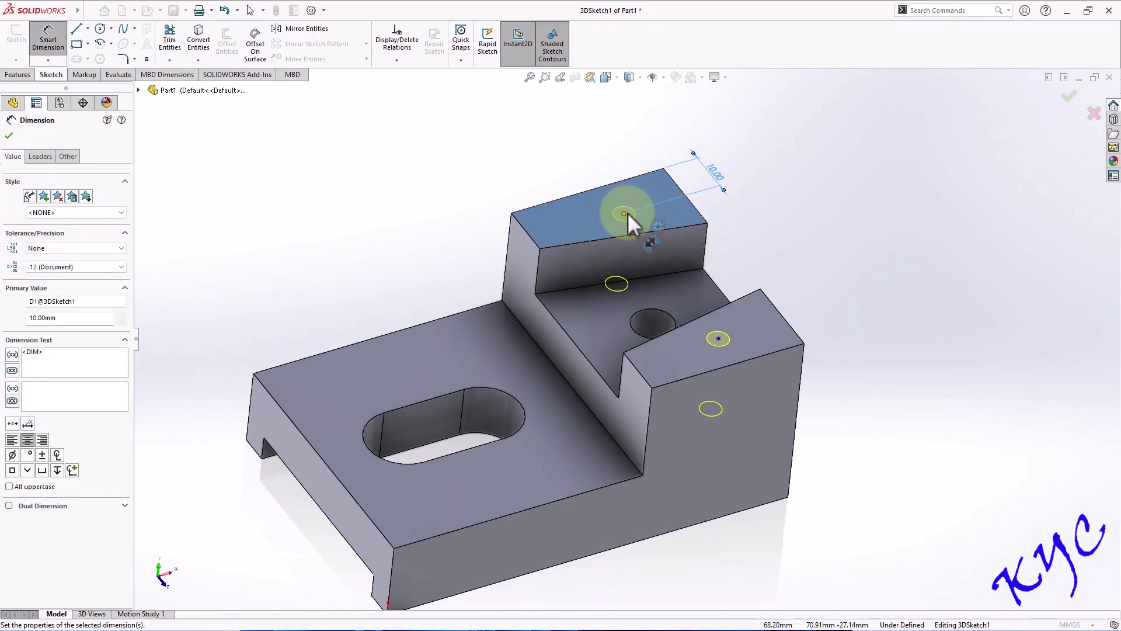
Dimension the rear block's hole point 13 mm from the short end edge of its top face.
click(623, 213)
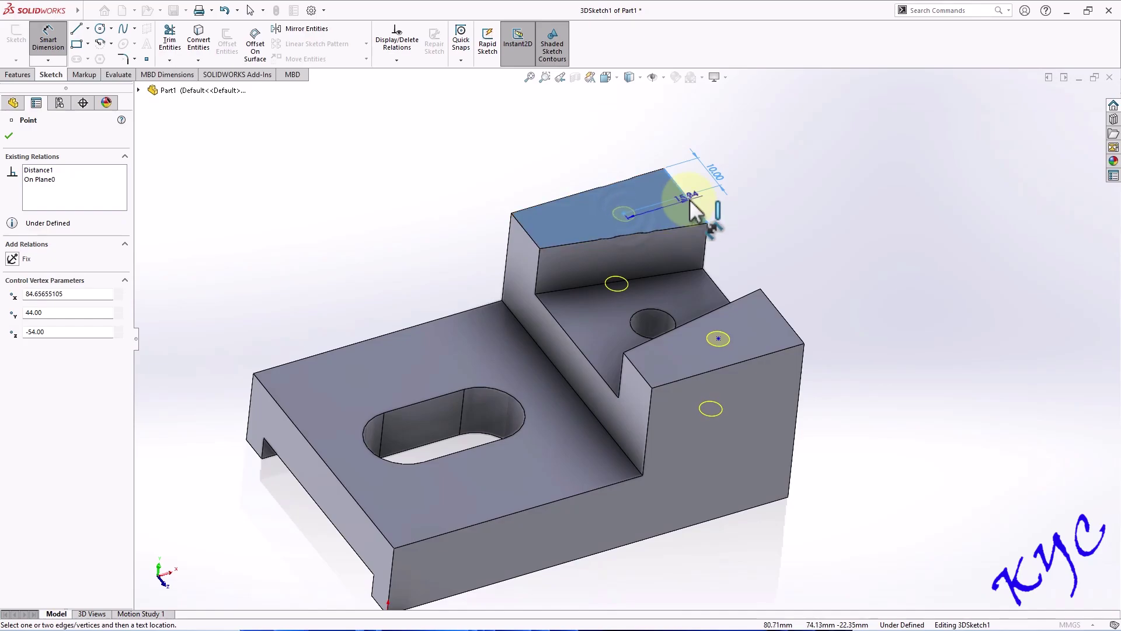
click(692, 210)
click(616, 153)
text(13)
key(Return)
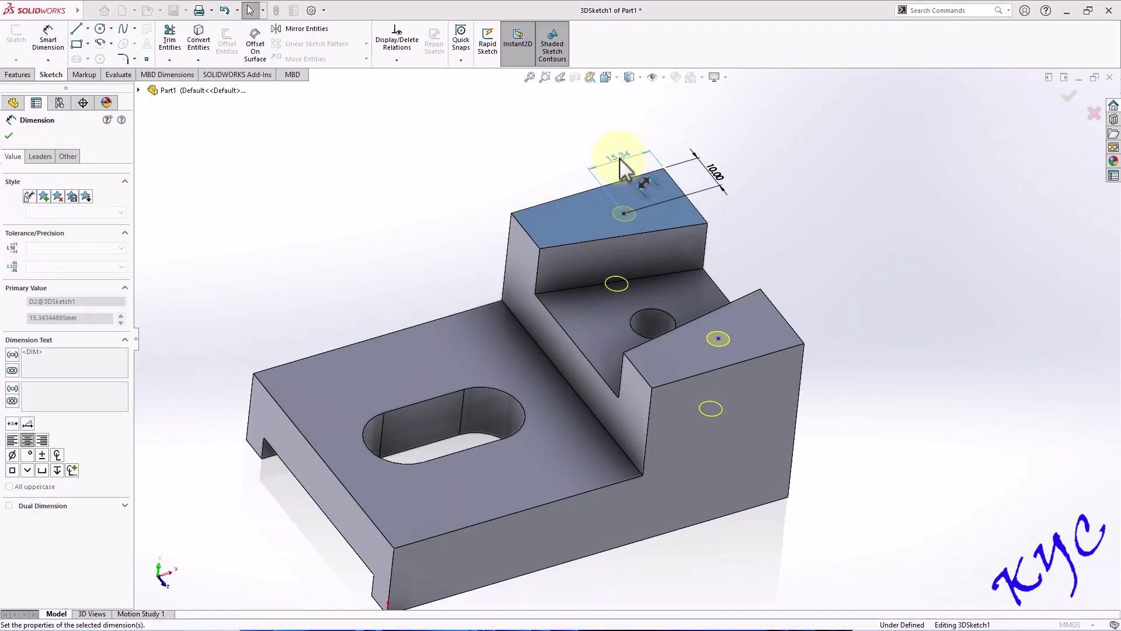
Dimension the front block's hole point 13 mm from the short end edge of its top face.
click(718, 338)
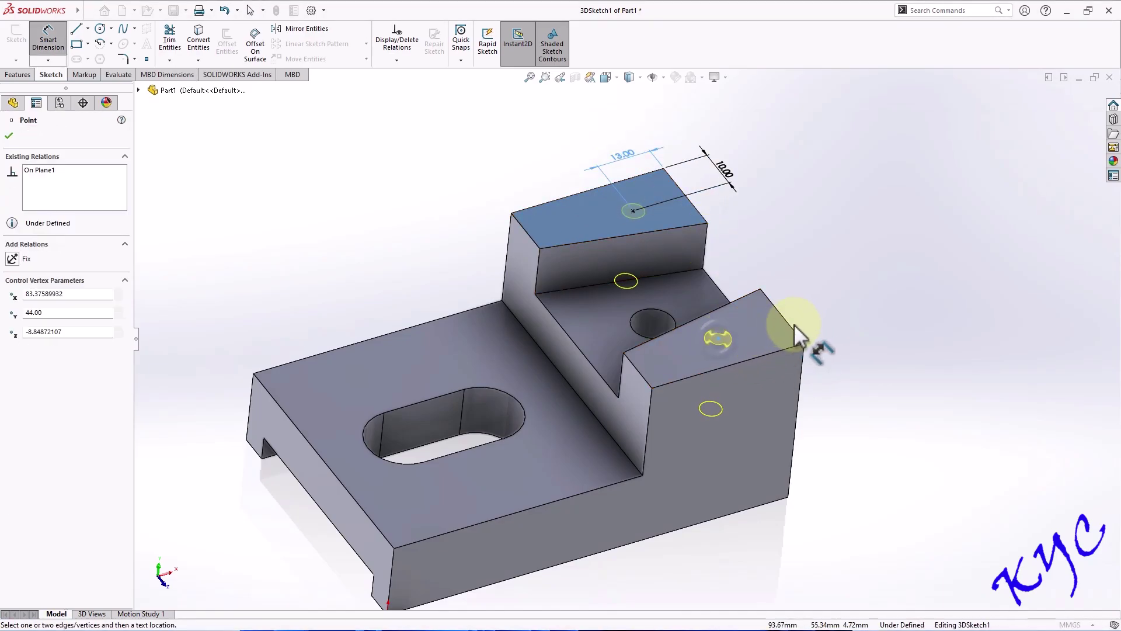
click(791, 327)
click(770, 328)
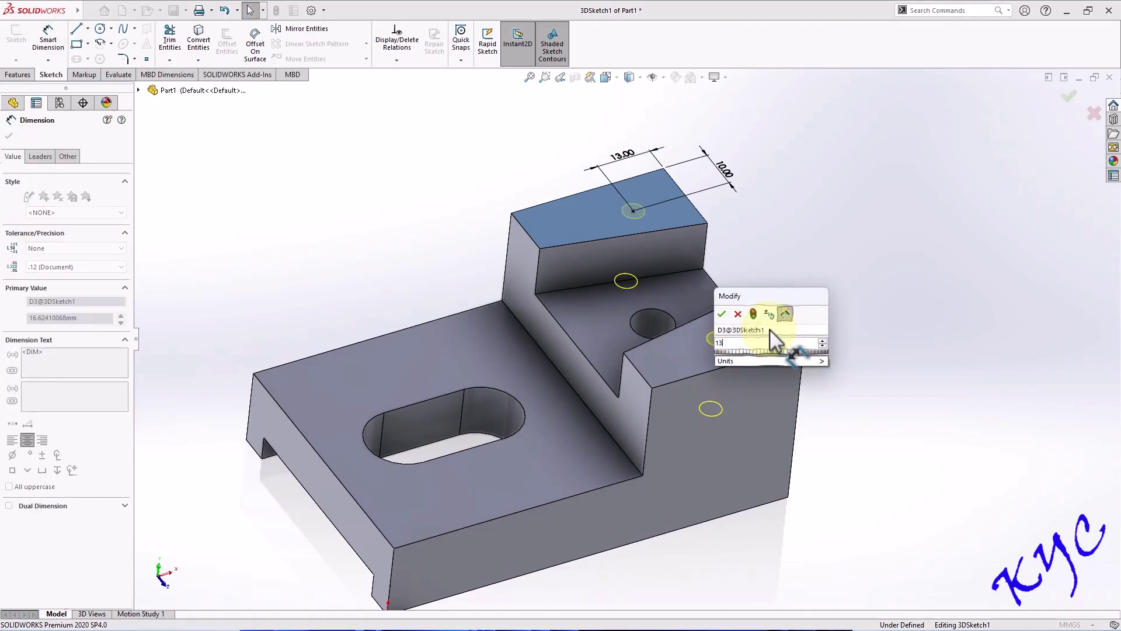
key(Return)
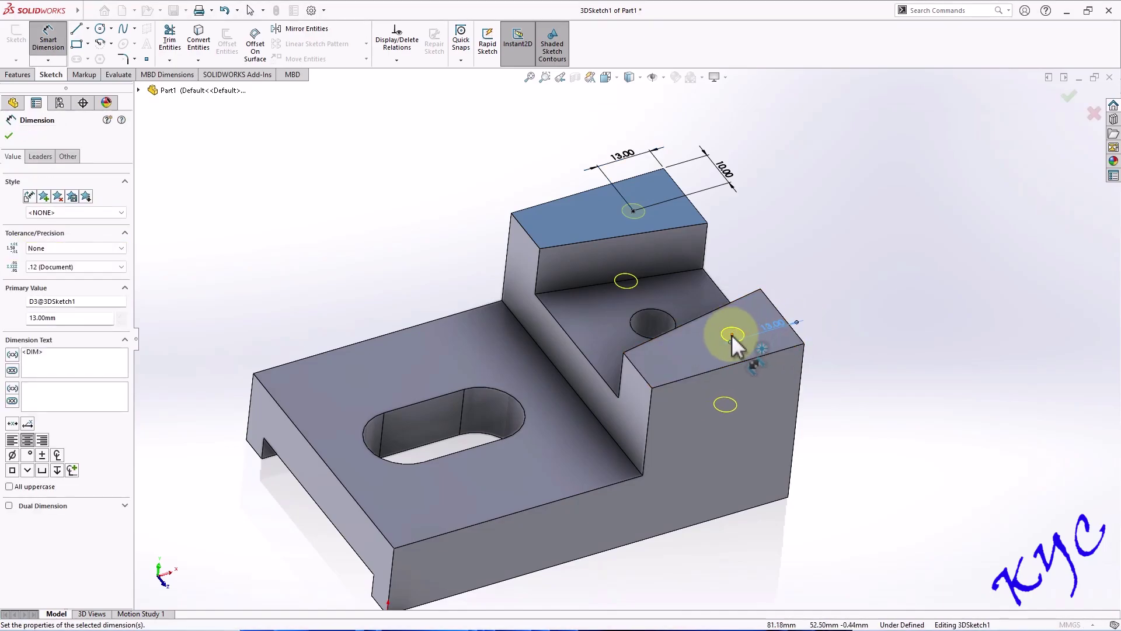
Dimension the front block's hole point 10 mm from the long outer edge of its top face and finish the tapped hole feature.
click(731, 334)
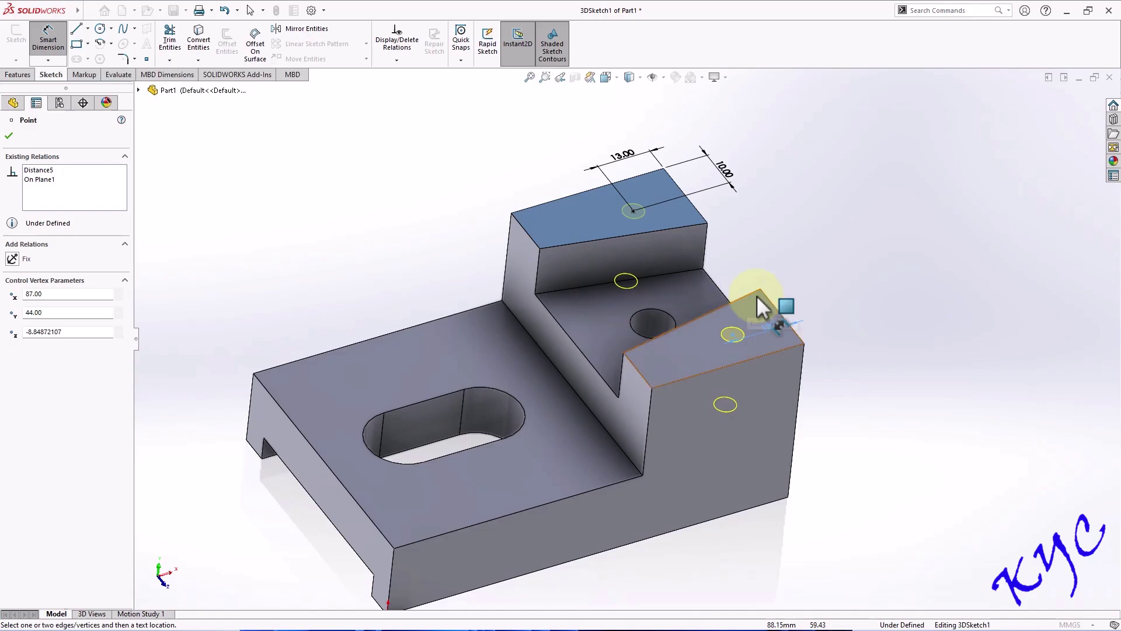
click(780, 350)
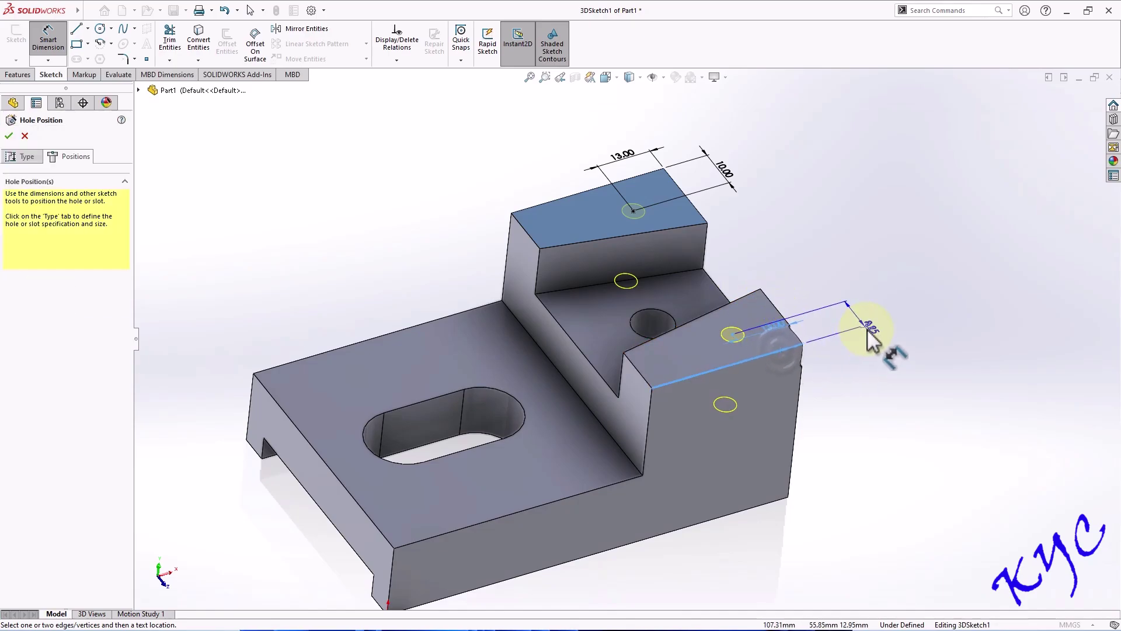
click(866, 333)
text(10.00mm)
key(Return)
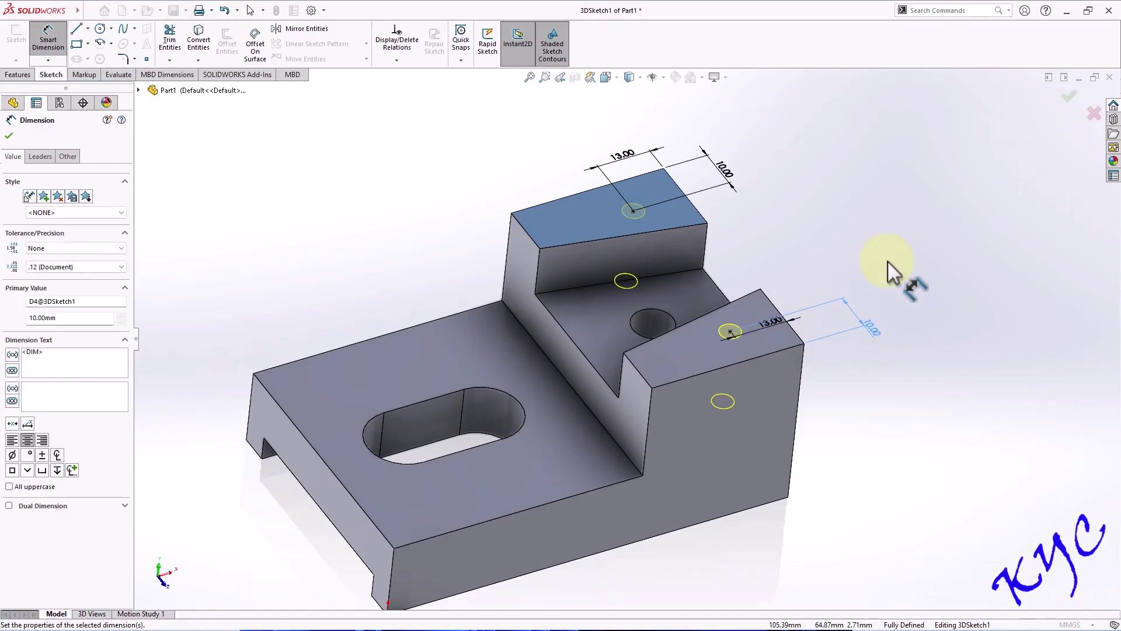
click(1078, 96)
click(8, 135)
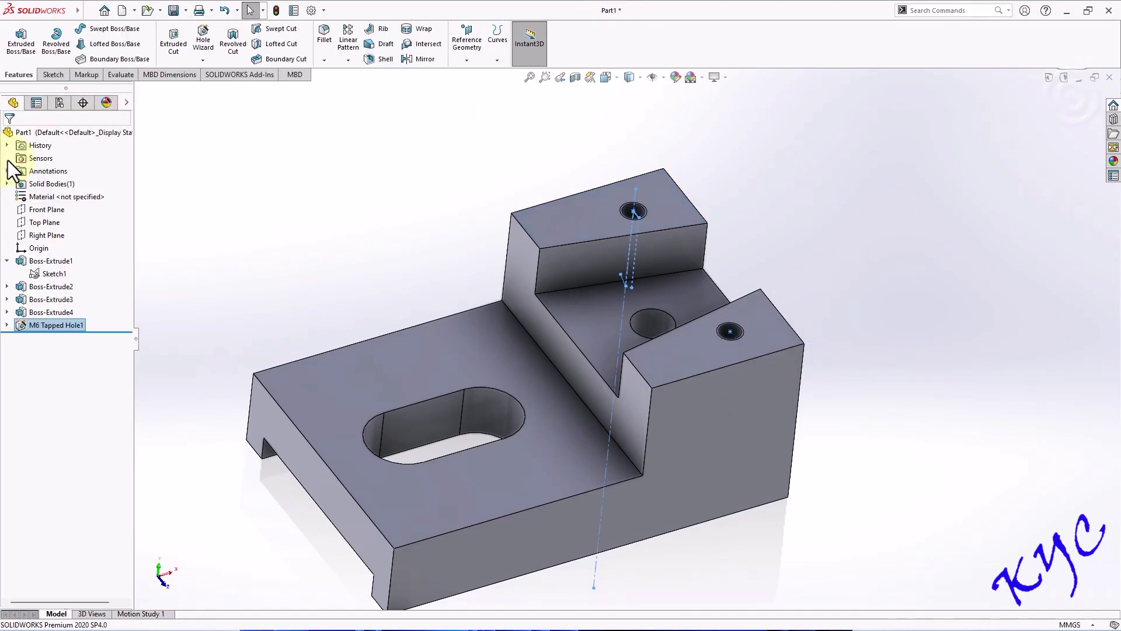
Preview a section view parallel to the Front Plane at an offset of -10 mm, cutting through the front block's tapped hole.
middle_drag(856, 260, 797, 327)
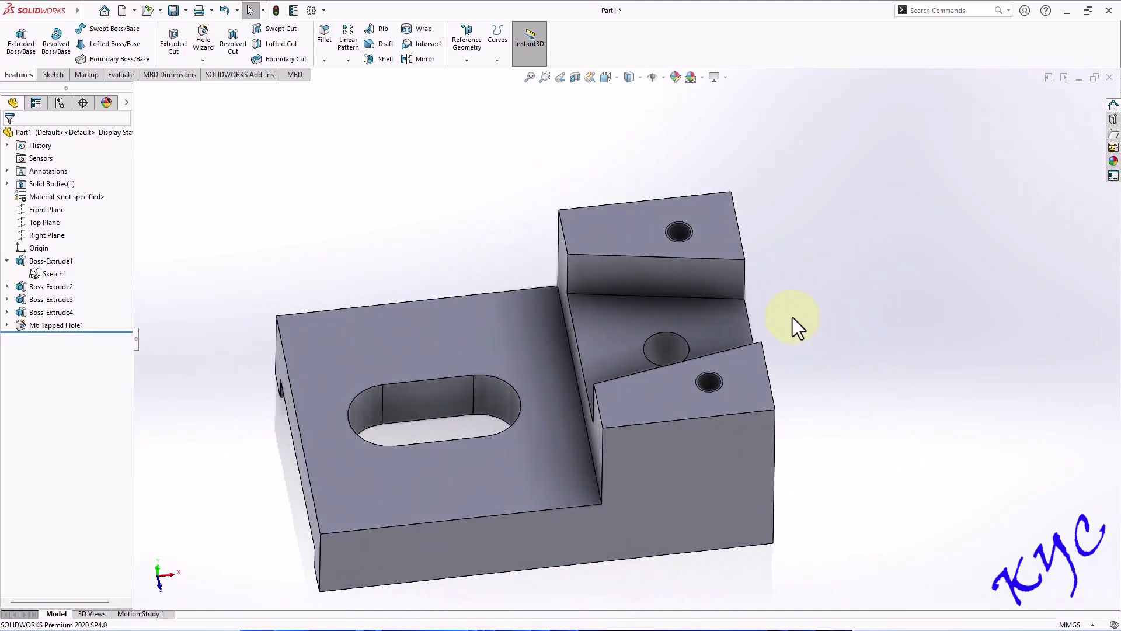
click(576, 78)
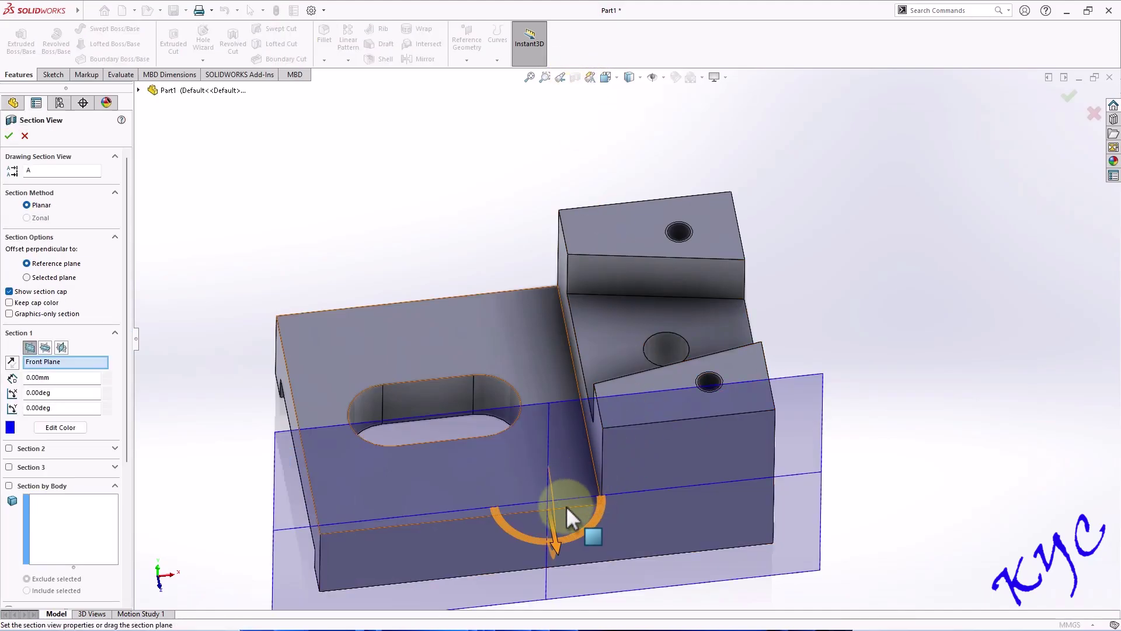
drag(557, 546, 550, 514)
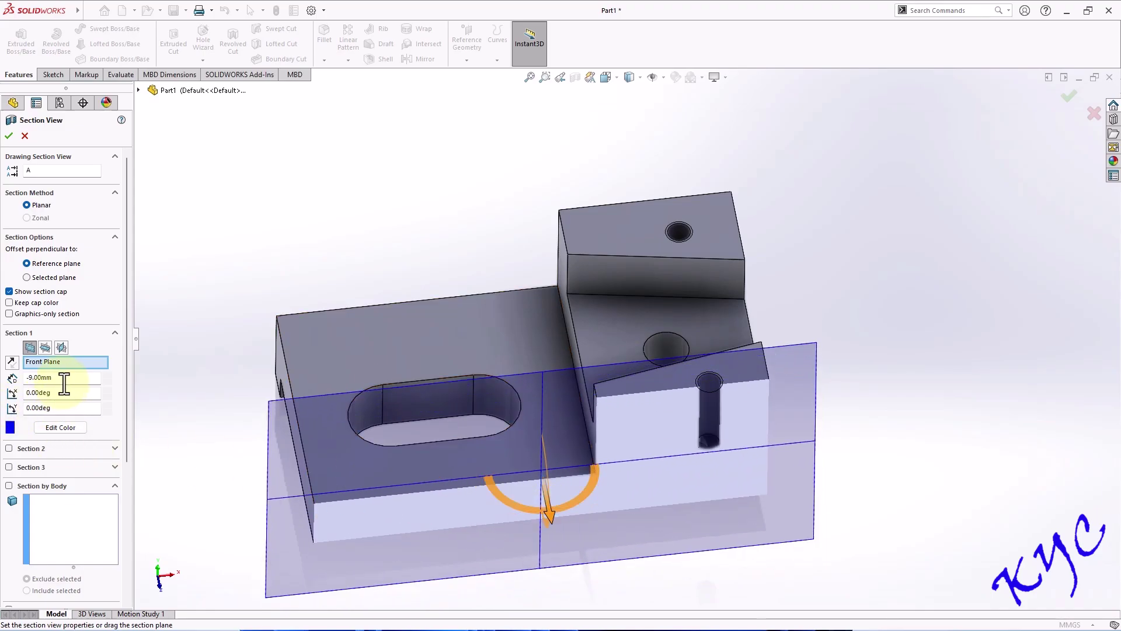
drag(62, 383, 15, 385)
text(-10)
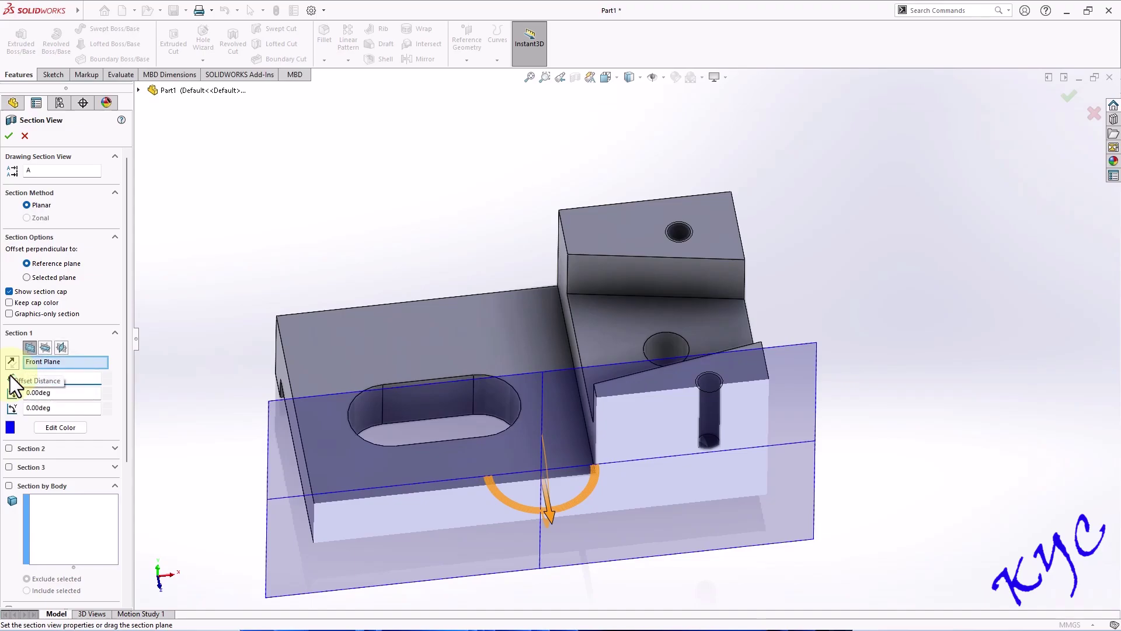
key(Return)
Examine the sectioned tapped hole in the front view and at an angle, and discard the section view.
middle_drag(785, 333, 864, 266)
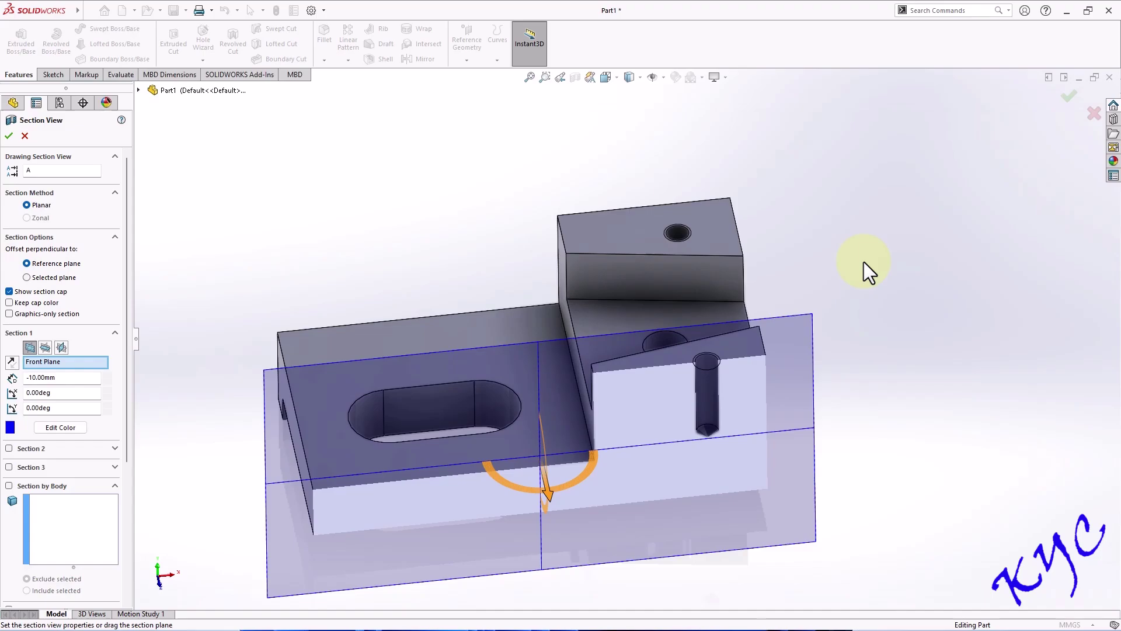
key(ctrl+1)
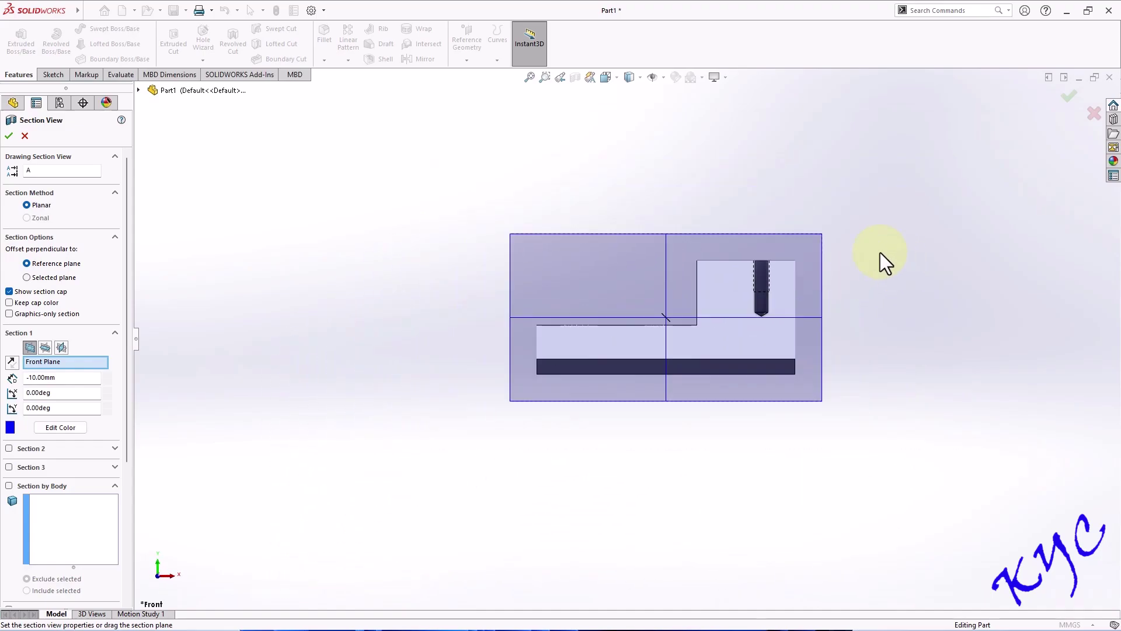
middle_drag(881, 257, 922, 366)
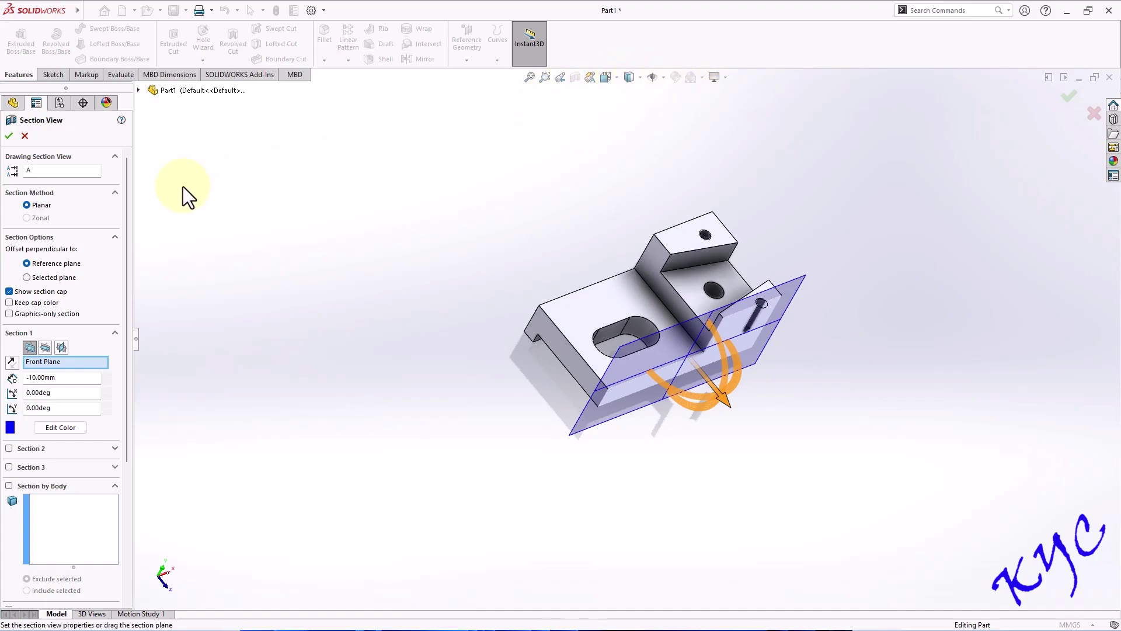
click(24, 136)
Save the part as Simple Machine Part 2 in the 3D Modeling of Simple Machine Parts folder.
middle_drag(874, 275, 782, 442)
middle_drag(649, 378, 748, 328)
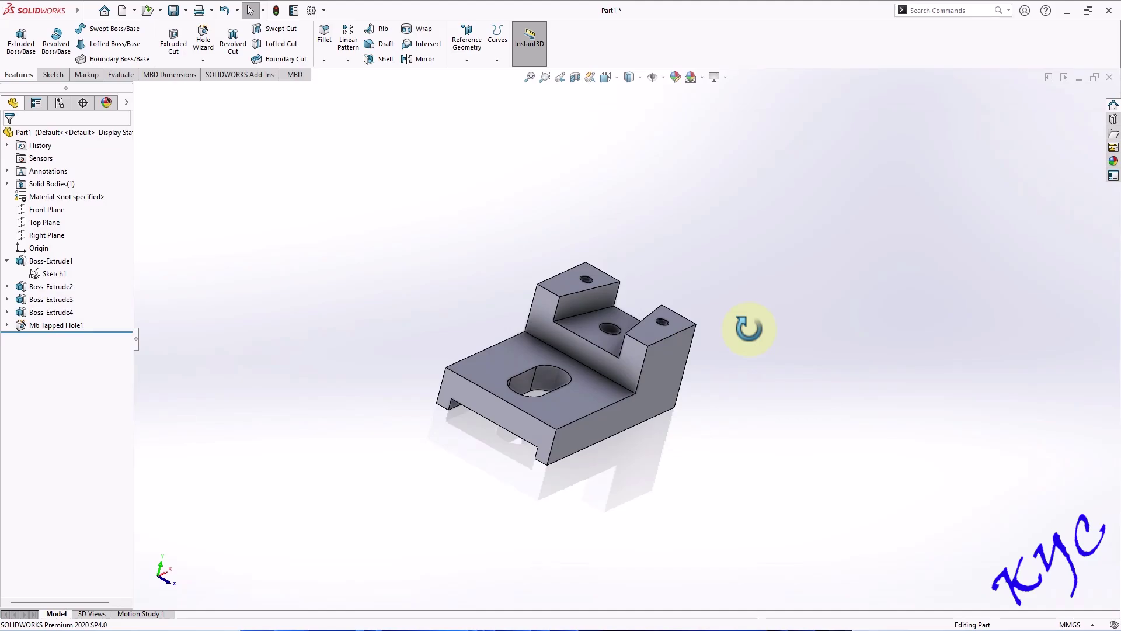
key(ctrl+s)
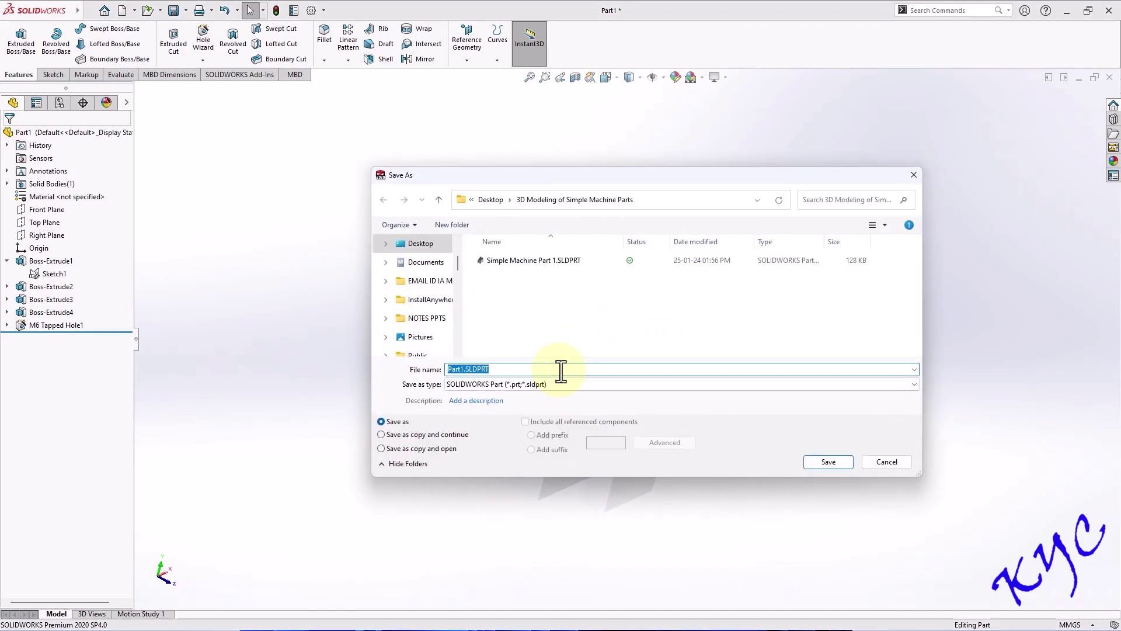
click(505, 261)
click(514, 369)
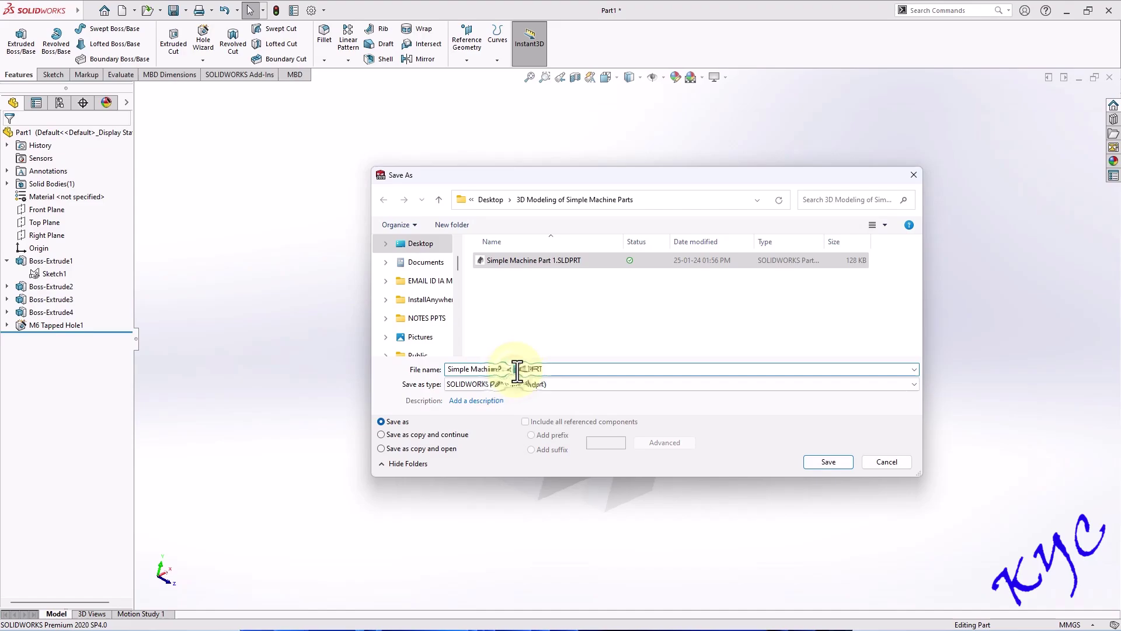
key(BackSpace)
text(2)
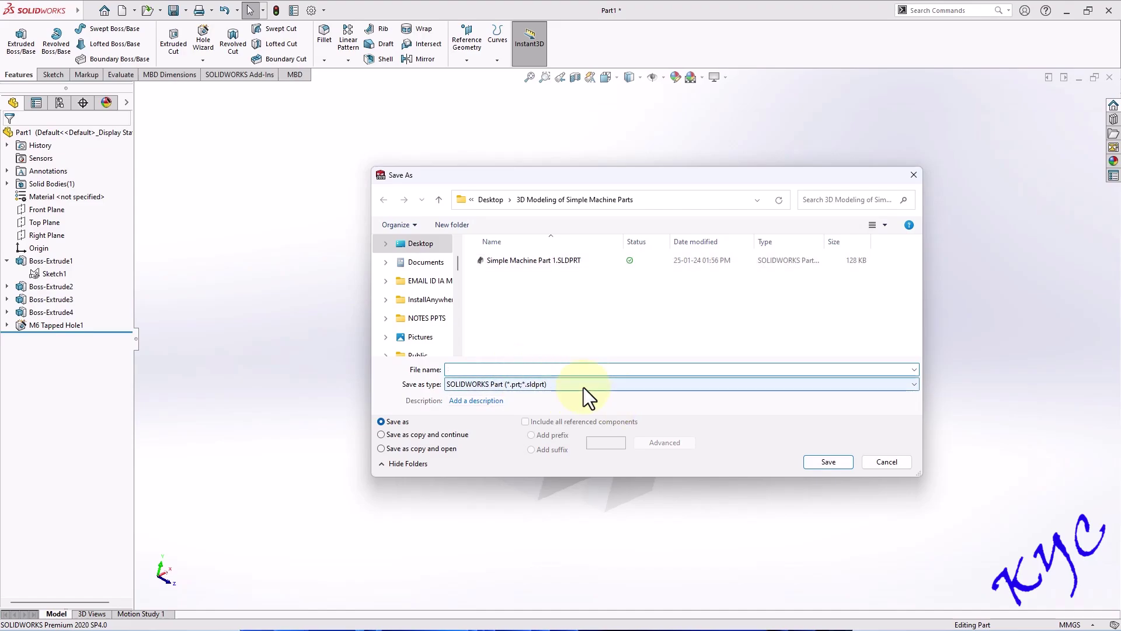
click(839, 464)
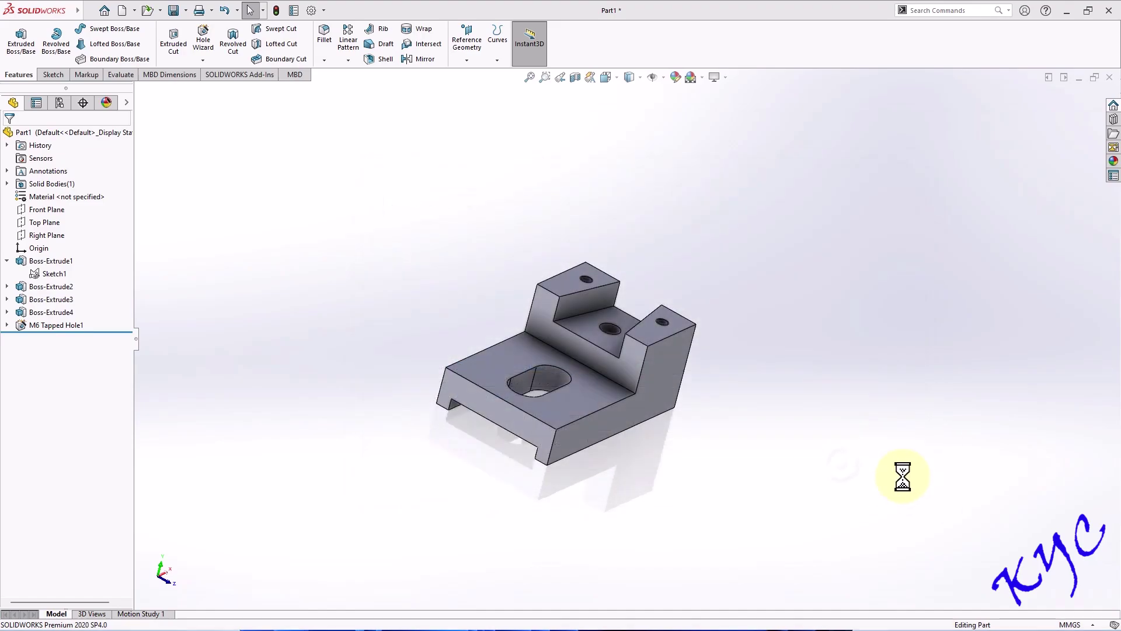
Make a drawing from the part on a custom sheet 297 mm wide and 210 mm high.
middle_drag(647, 327, 330, 360)
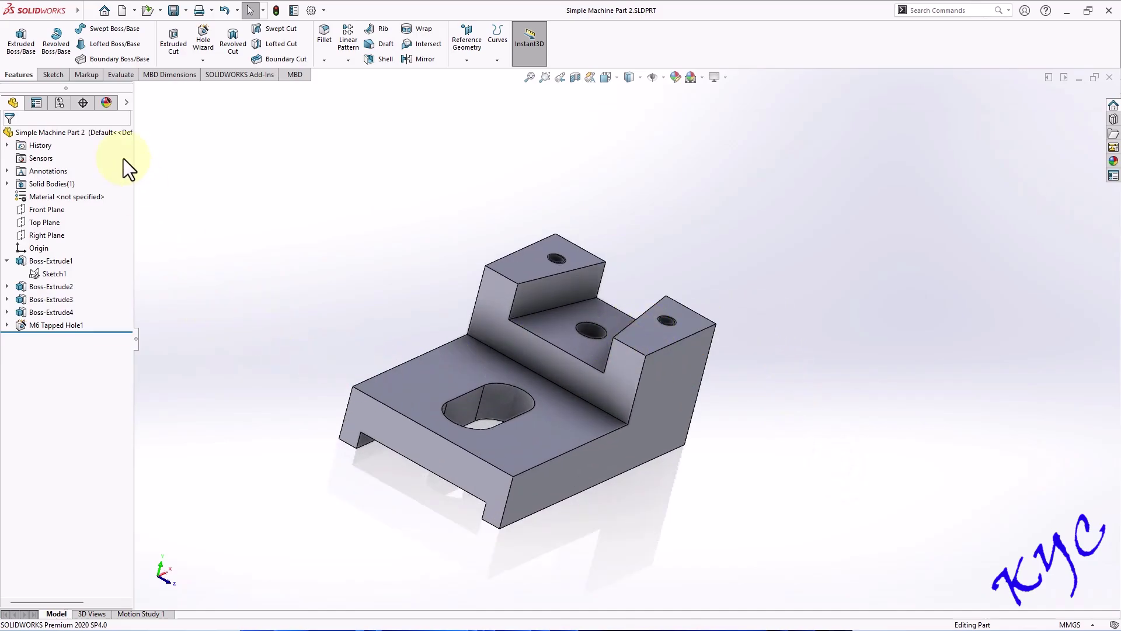
click(87, 11)
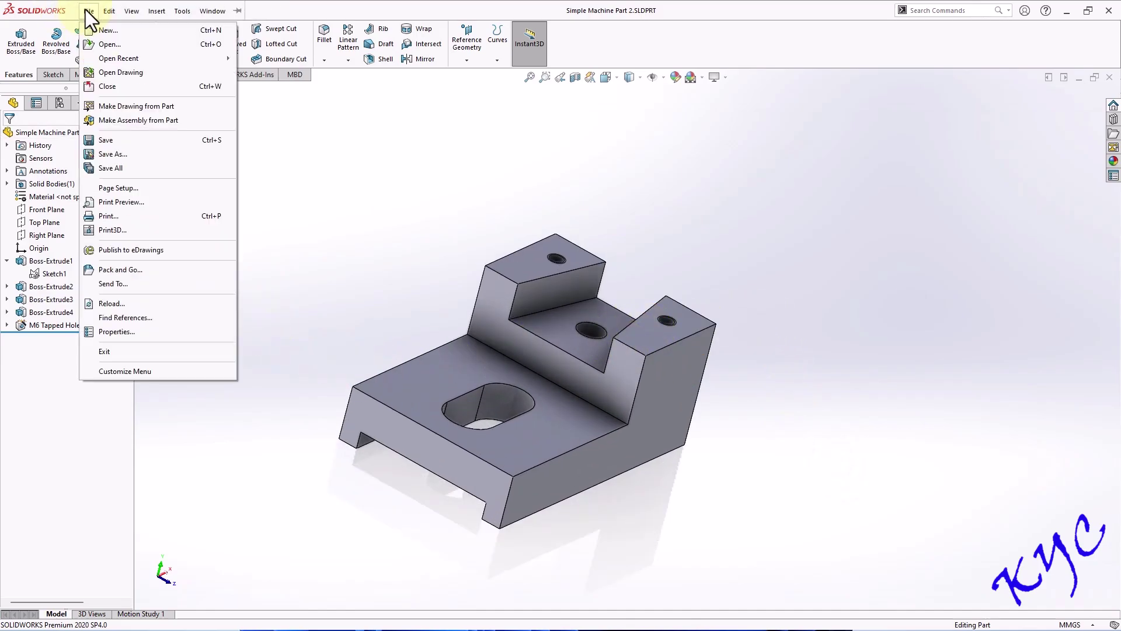
click(115, 107)
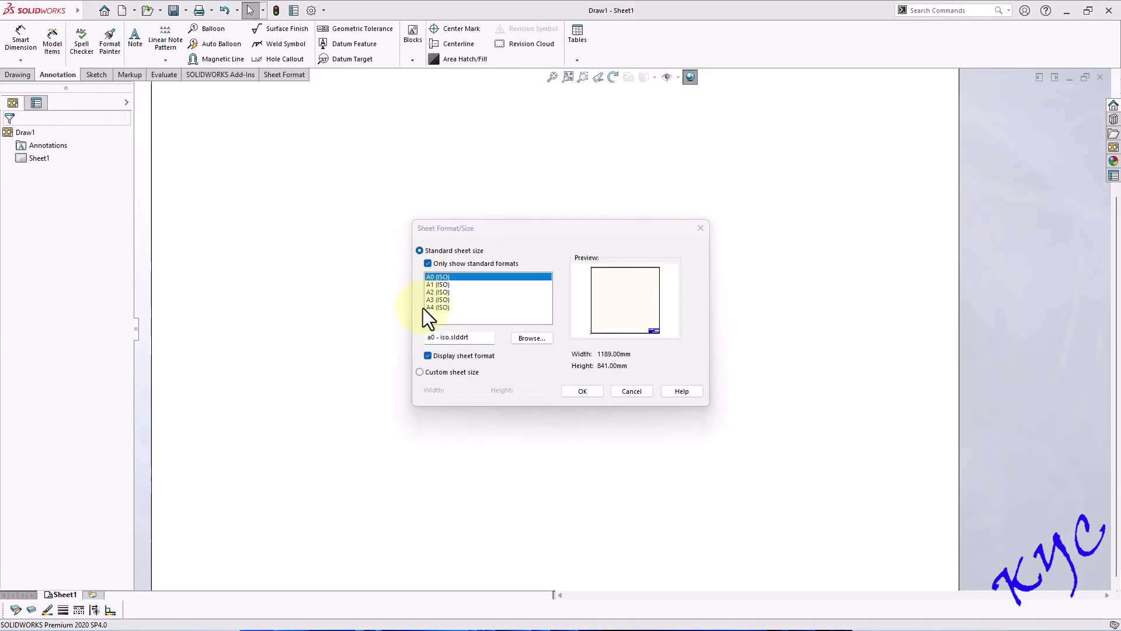
click(424, 307)
click(447, 372)
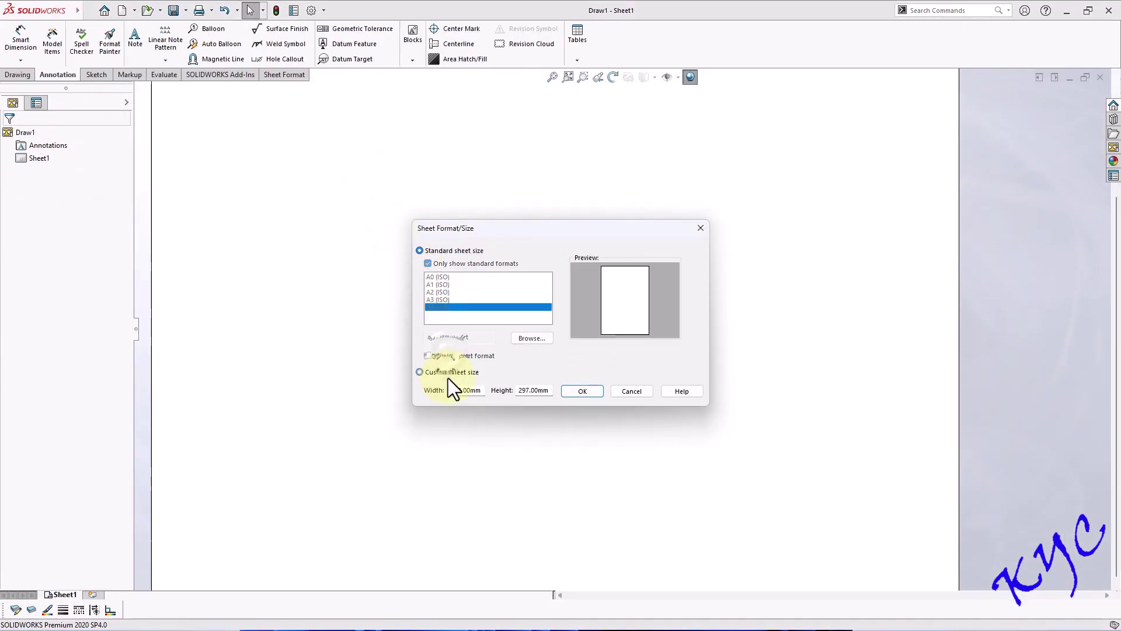
double_click(476, 390)
text(297)
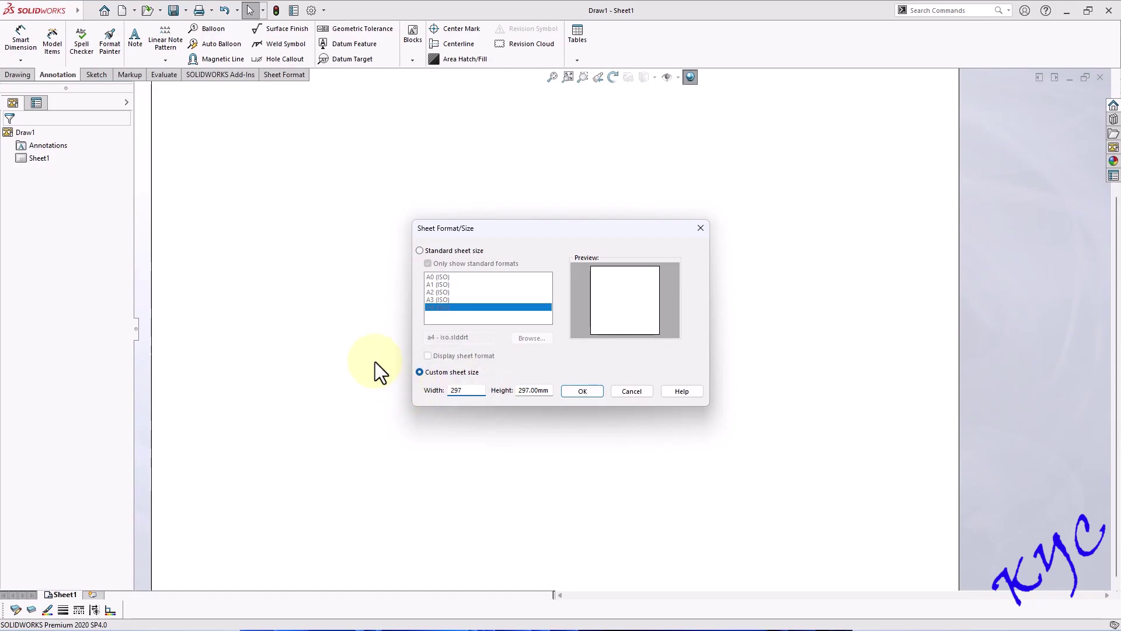
key(Tab)
text(210)
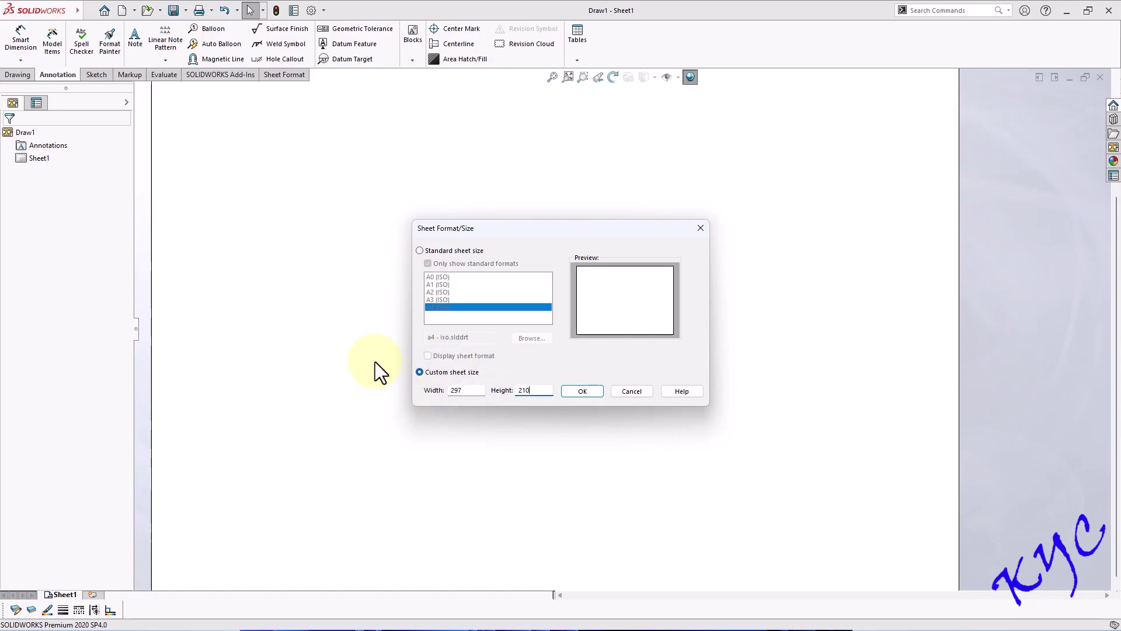
key(Return)
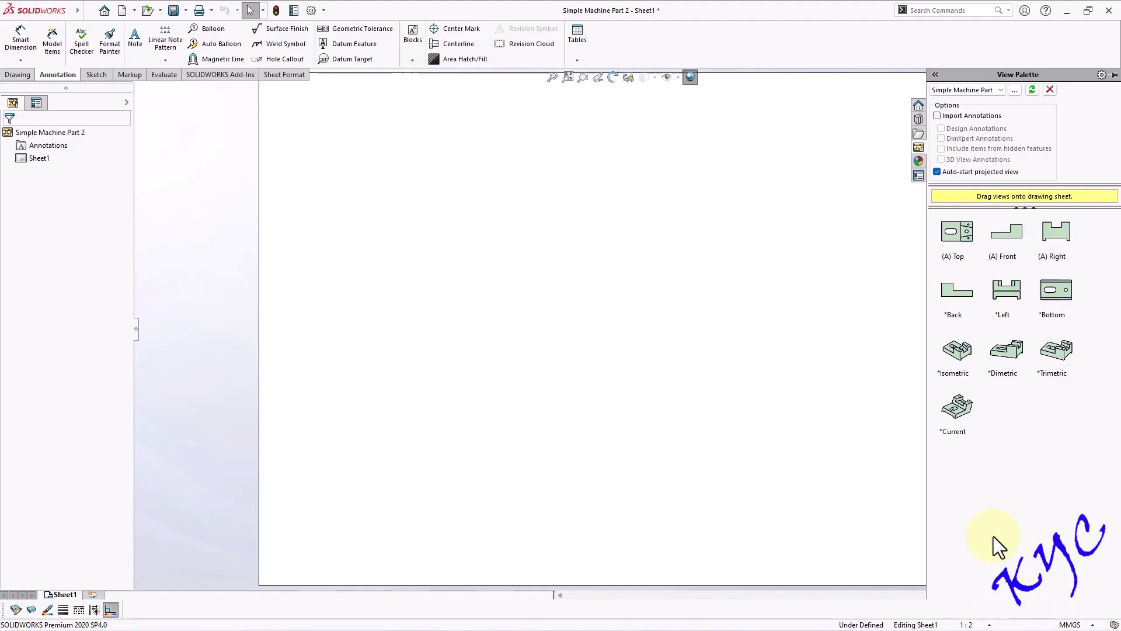
Set the sheet's type of projection to First angle and apply the change.
right_click(73, 595)
click(119, 570)
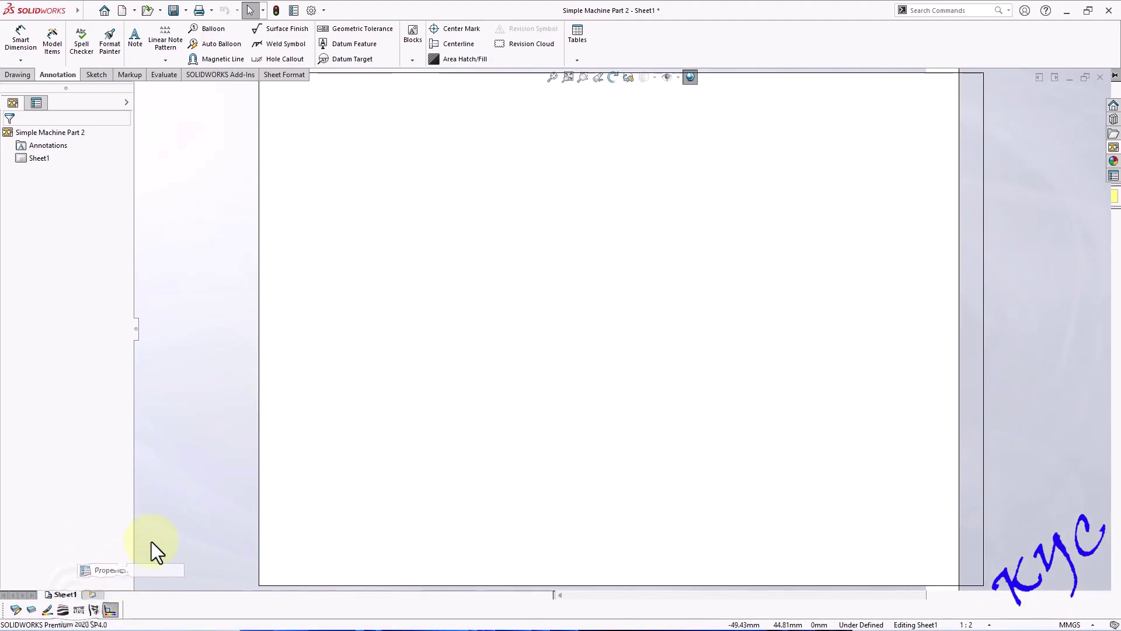
click(541, 211)
click(585, 469)
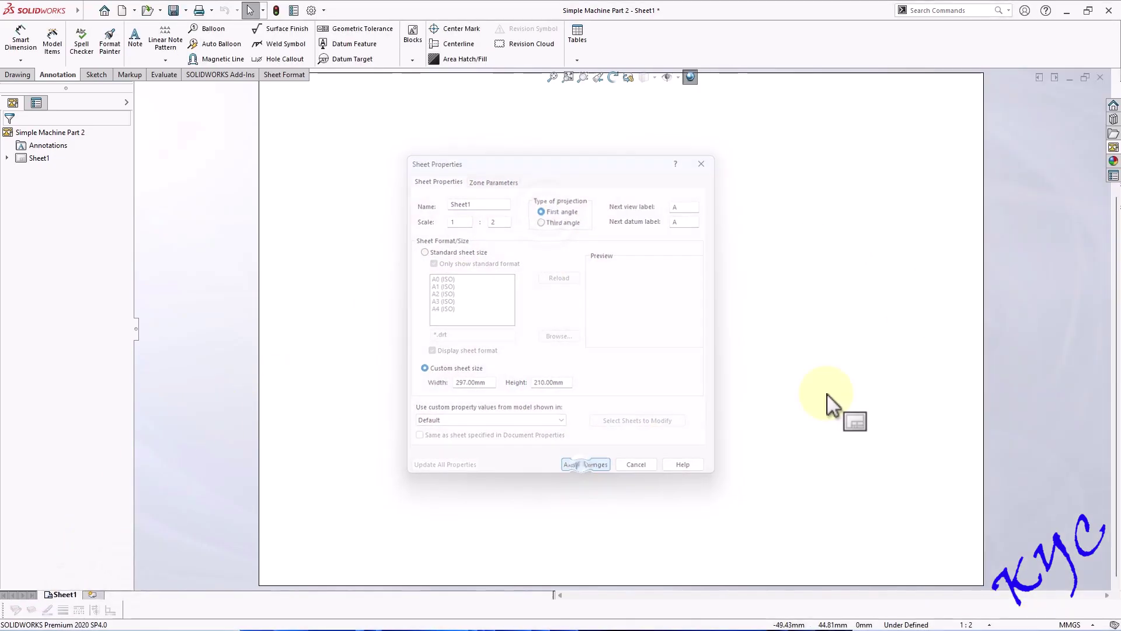
Place the part's Front view on the drawing sheet and project the top view below it, the side view beside it, and a pictorial view.
click(1114, 147)
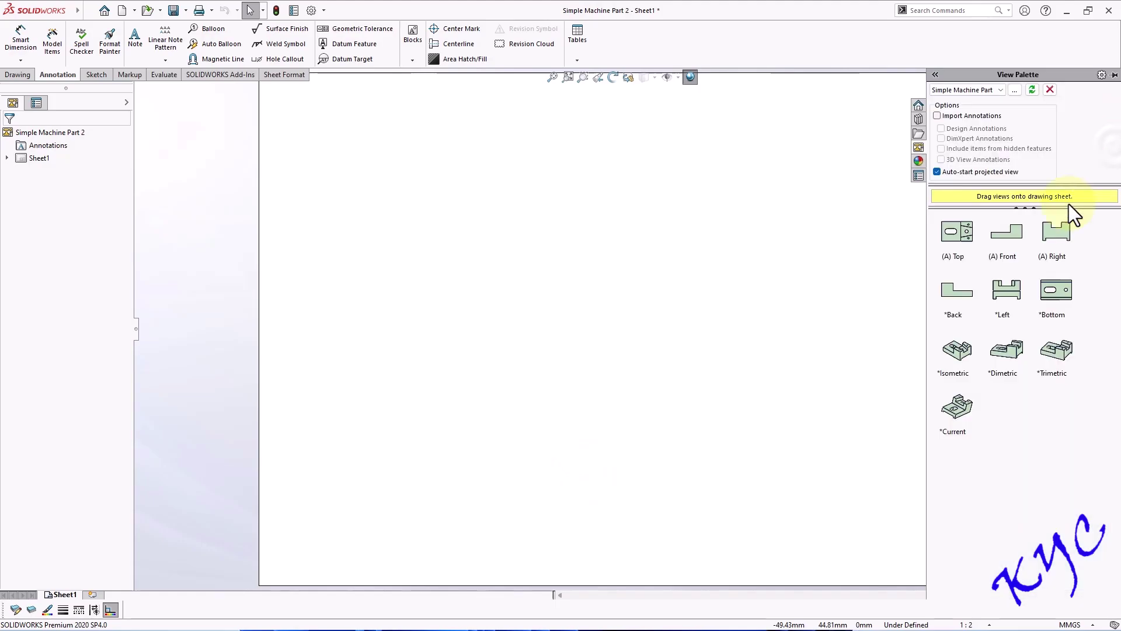
scroll(741, 349, down, 2)
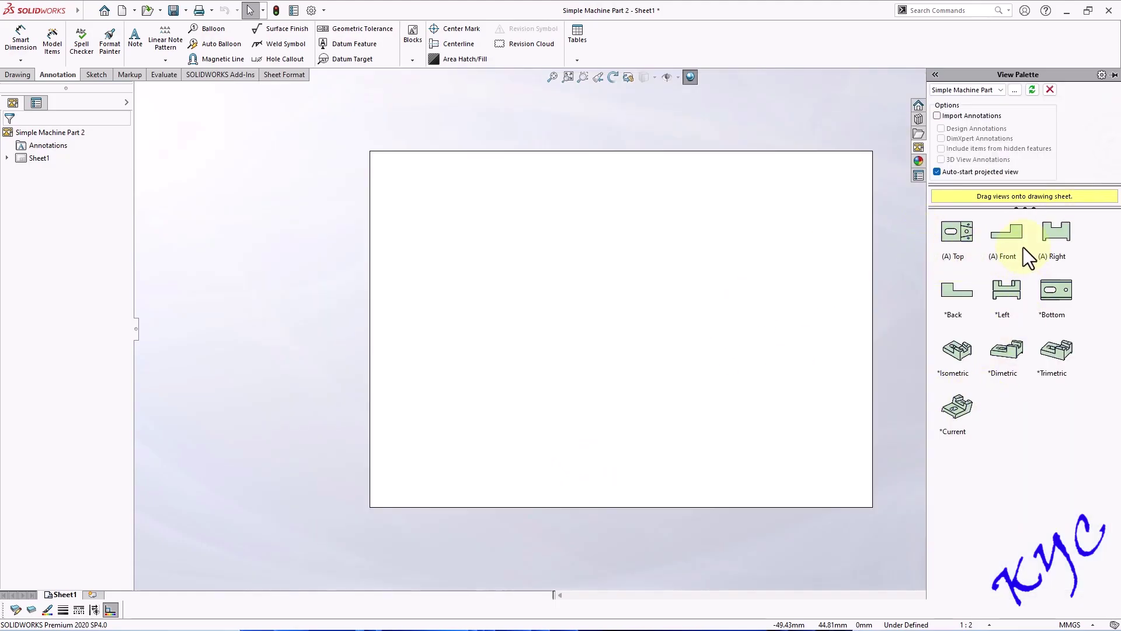
drag(1018, 243, 496, 231)
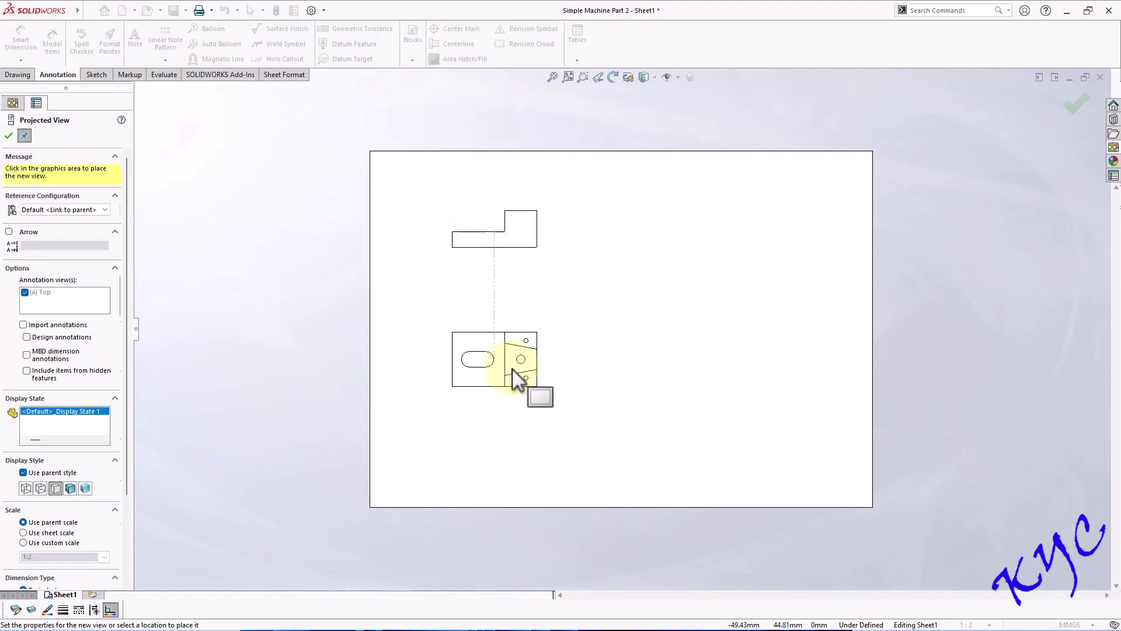
click(512, 376)
click(636, 239)
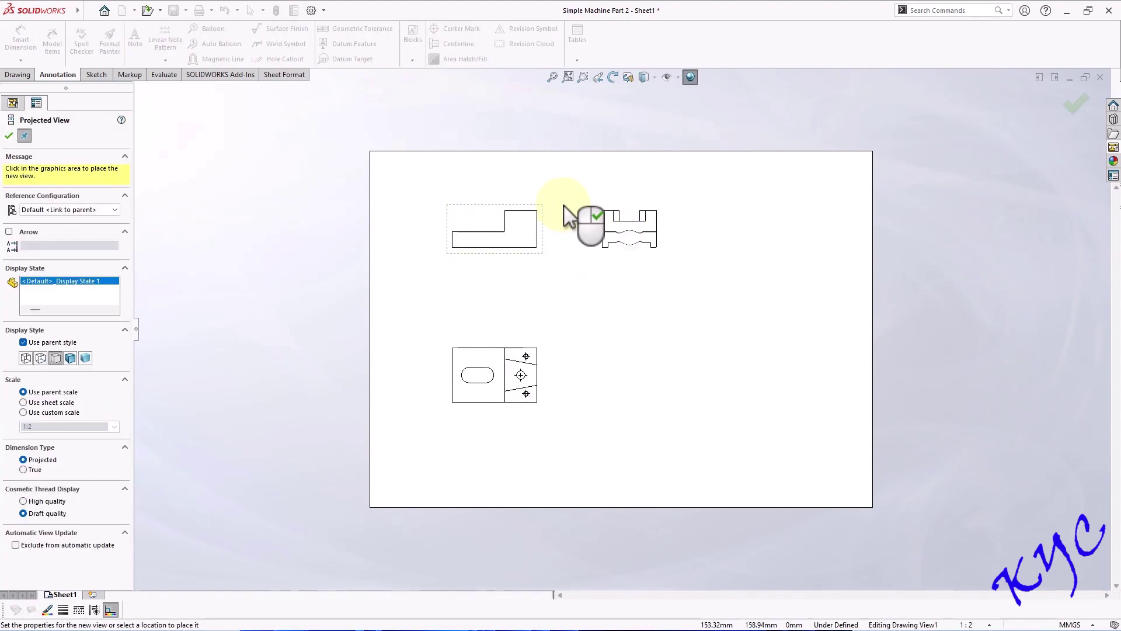
click(407, 146)
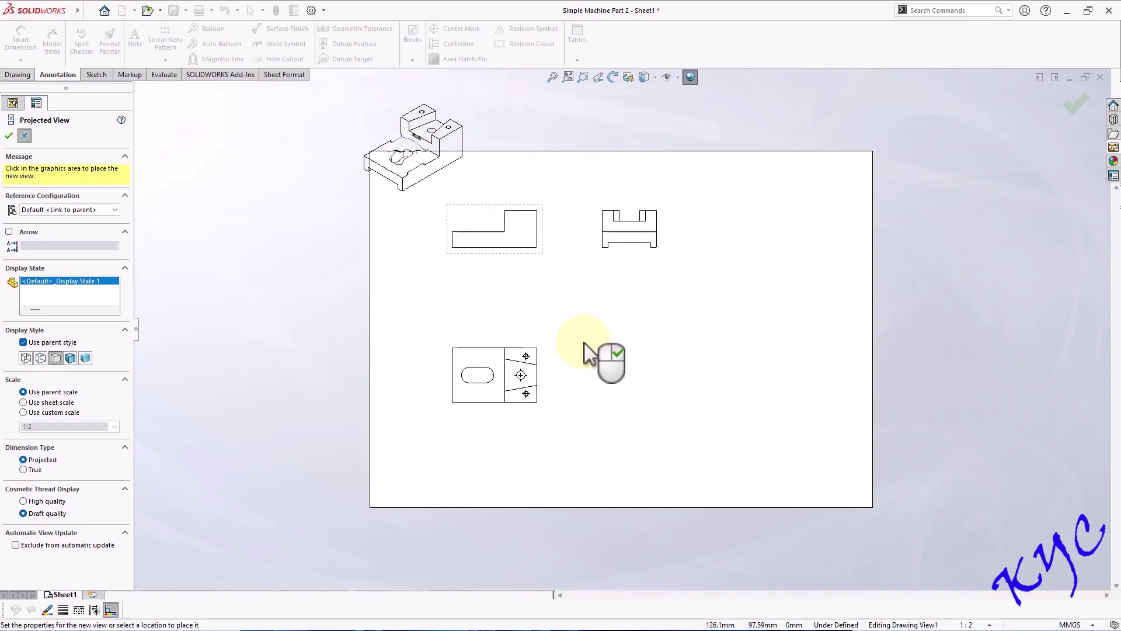
Move the pictorial view into the free area below the side view and set the sheet scale to 1:1.
key(Escape)
drag(468, 158, 723, 357)
click(991, 624)
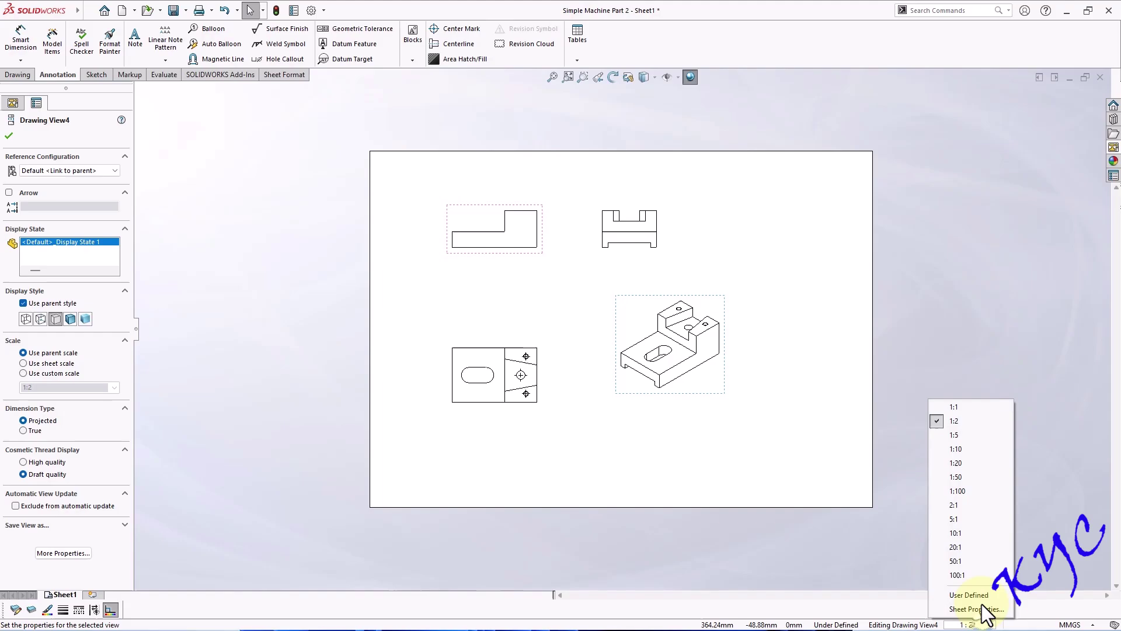
click(955, 409)
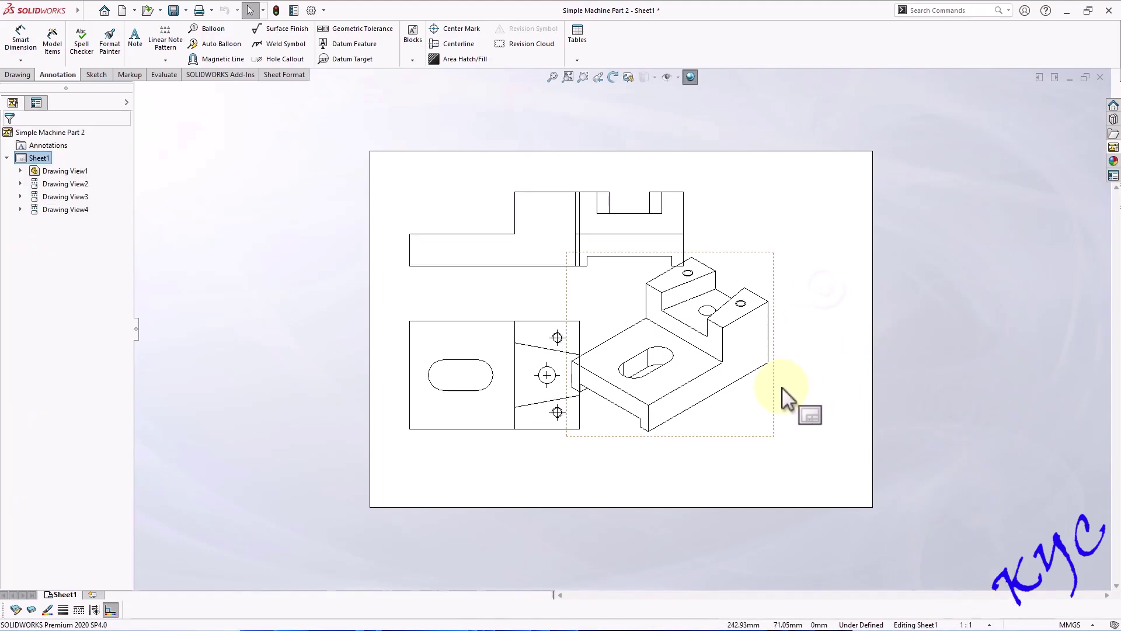
Space out the enlarged views on the sheet by moving the pictorial view, the side view and the top view clear of each other.
mouse_move(782, 387)
mouse_down()
mouse_move(807, 425)
mouse_move(858, 459)
mouse_up()
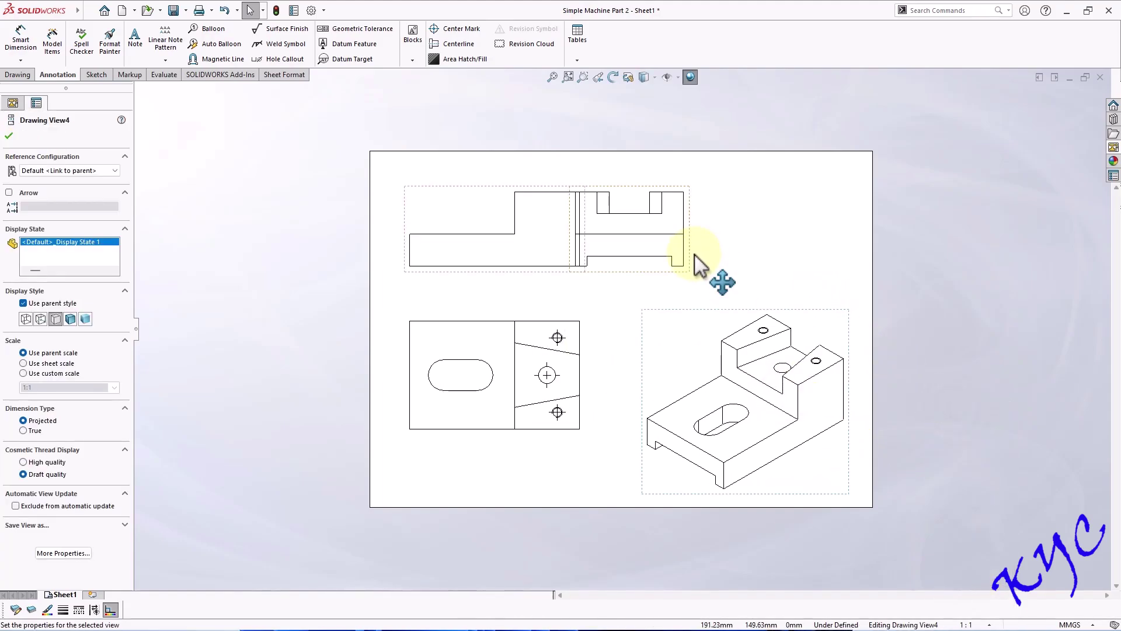
drag(693, 253, 761, 256)
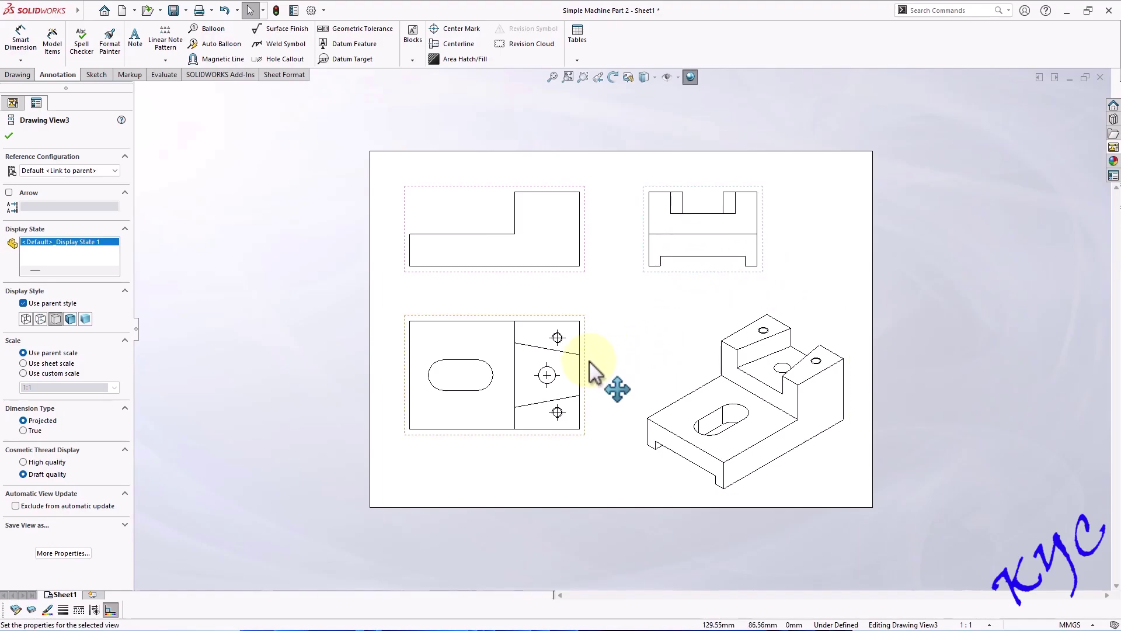
drag(611, 380, 616, 401)
click(917, 296)
scroll(904, 398, down, 2)
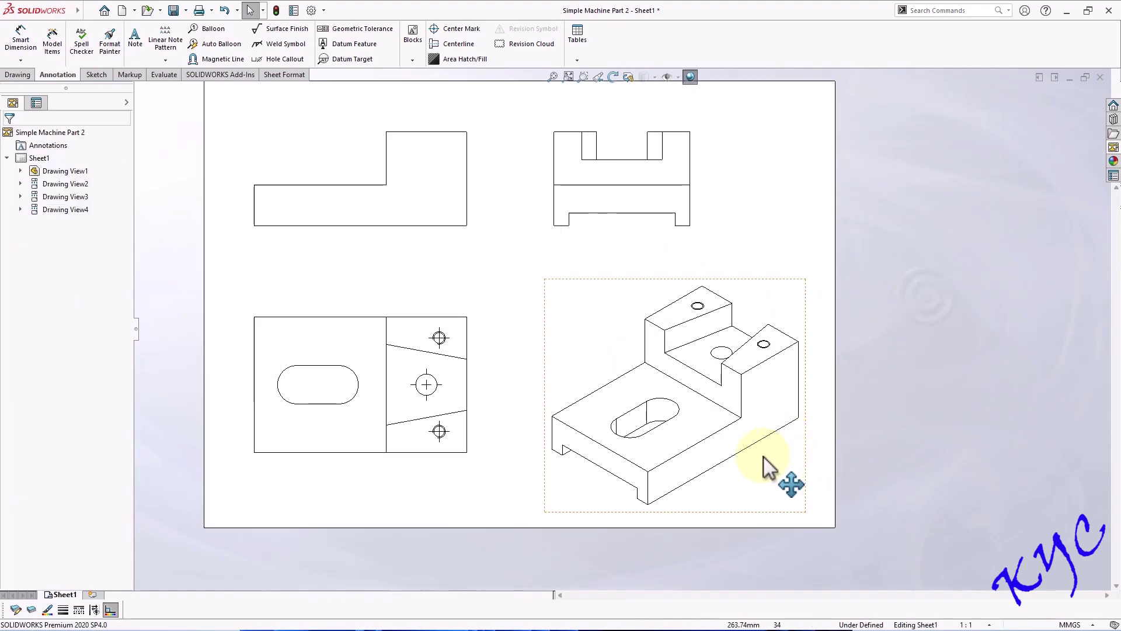
Set the pictorial view's display style to Shaded With Edges.
click(806, 462)
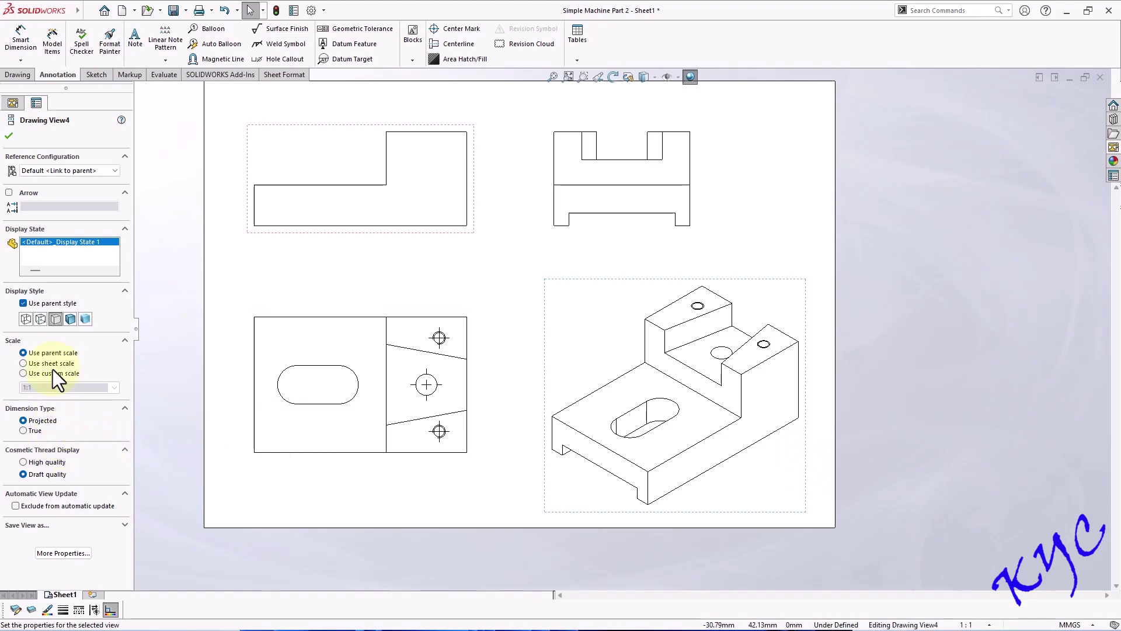
click(70, 319)
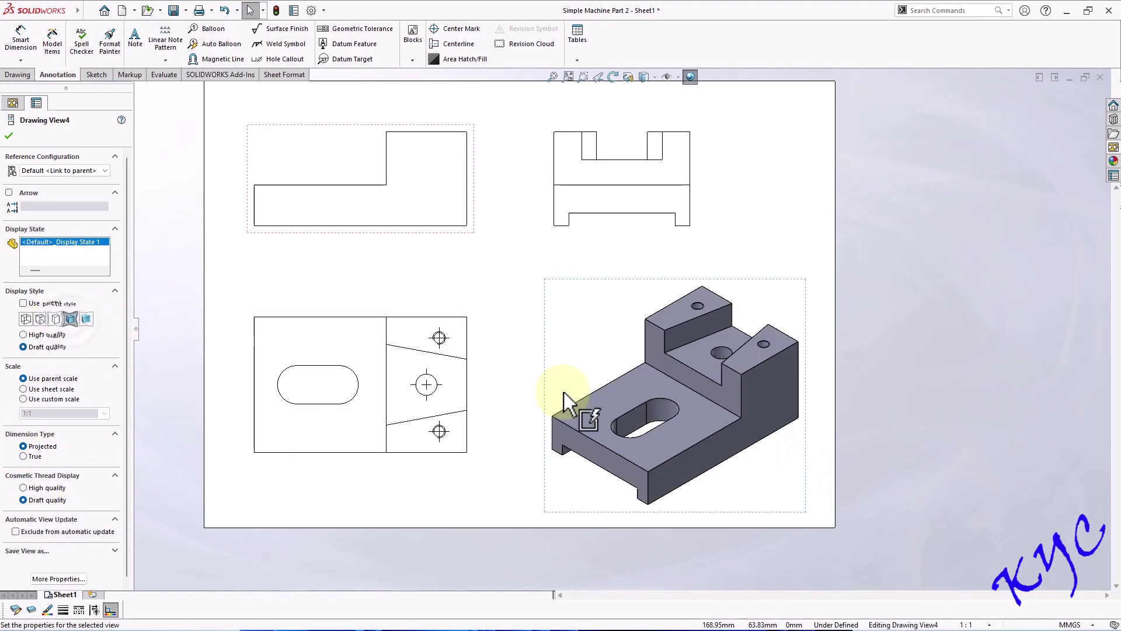
click(419, 261)
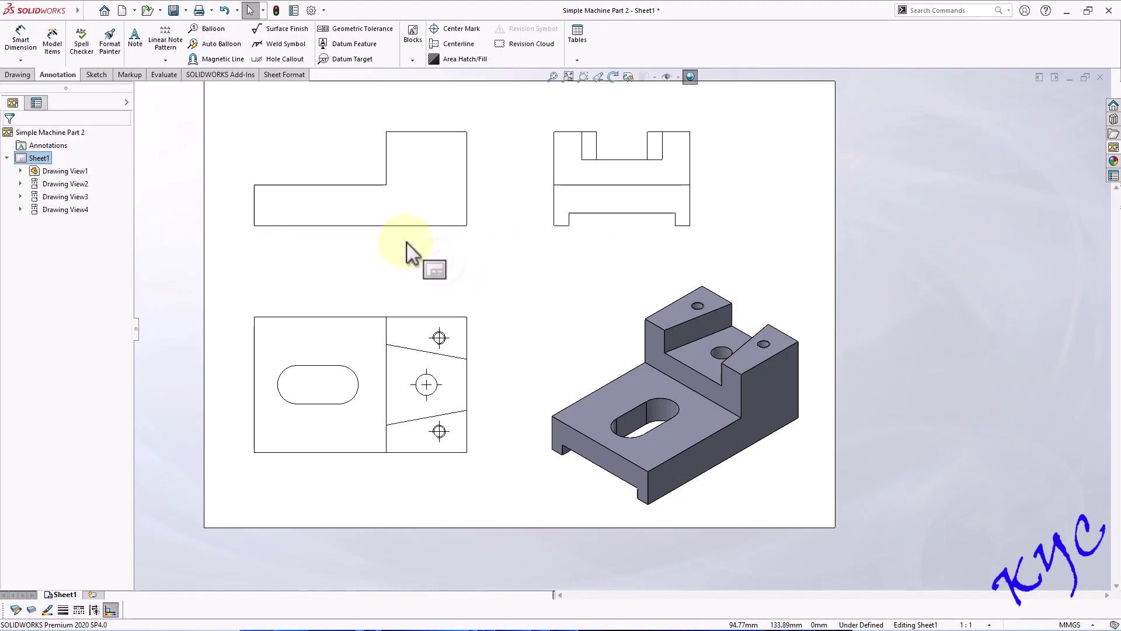
Set the front view's display style to Hidden Lines Visible so its projected orthographic views follow.
click(387, 241)
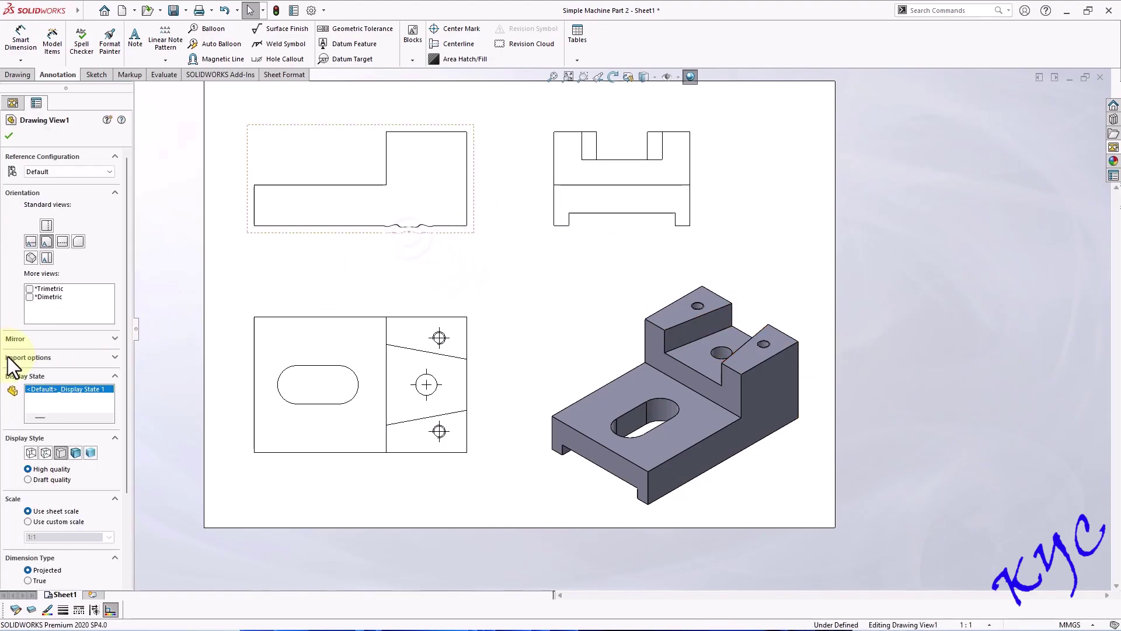
click(46, 454)
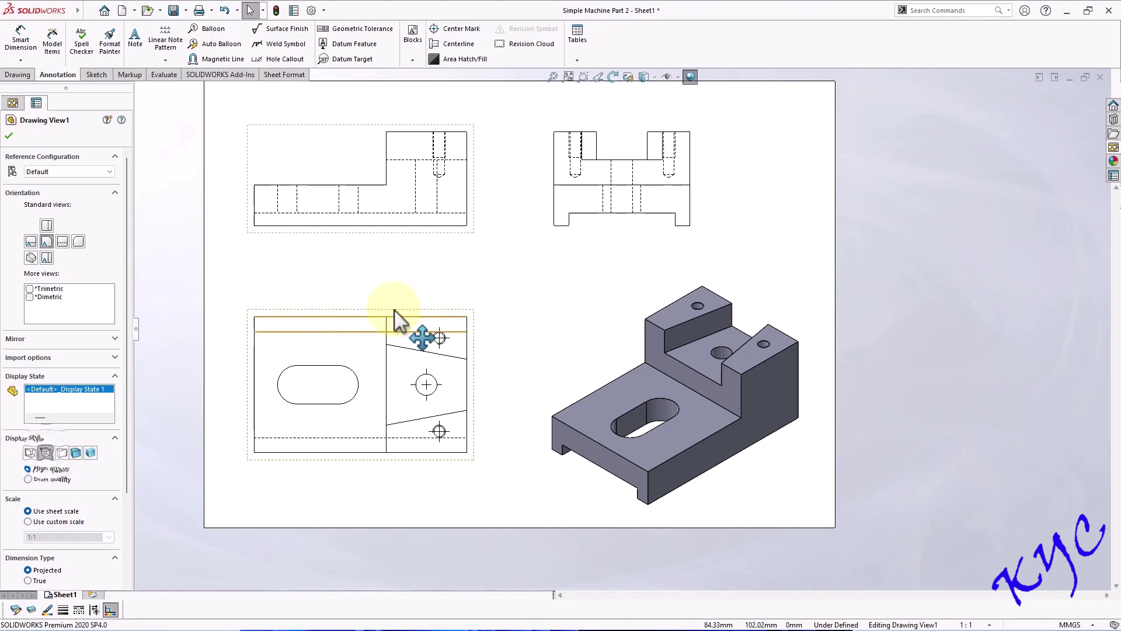
click(516, 269)
key(f)
scroll(706, 191, down, 3)
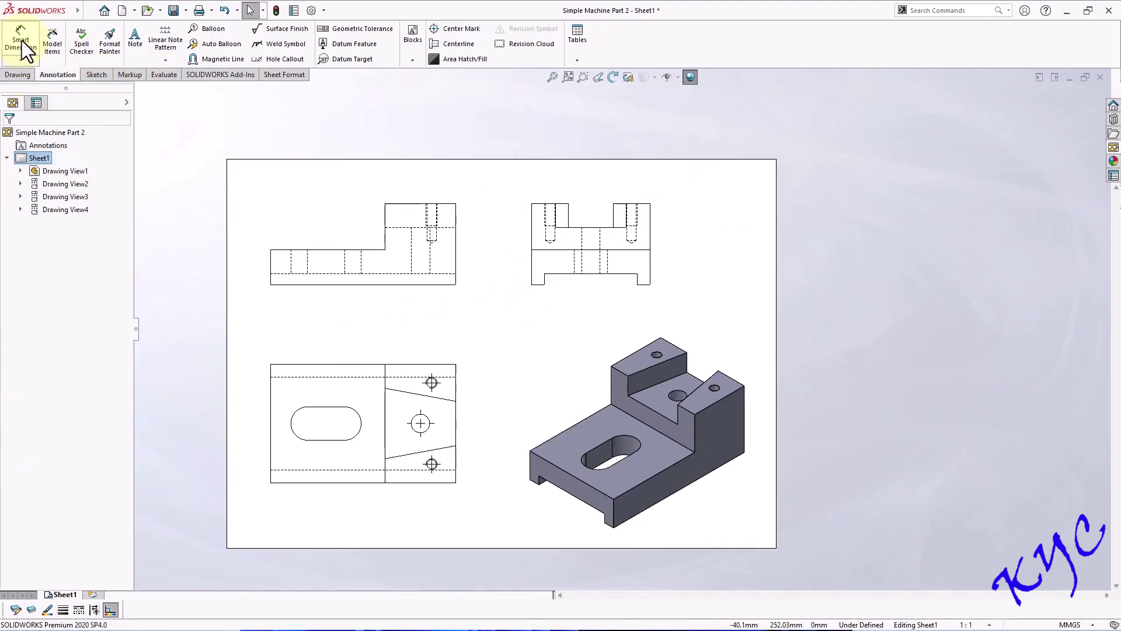
Dimension the base height and the overall length in the front view.
click(21, 40)
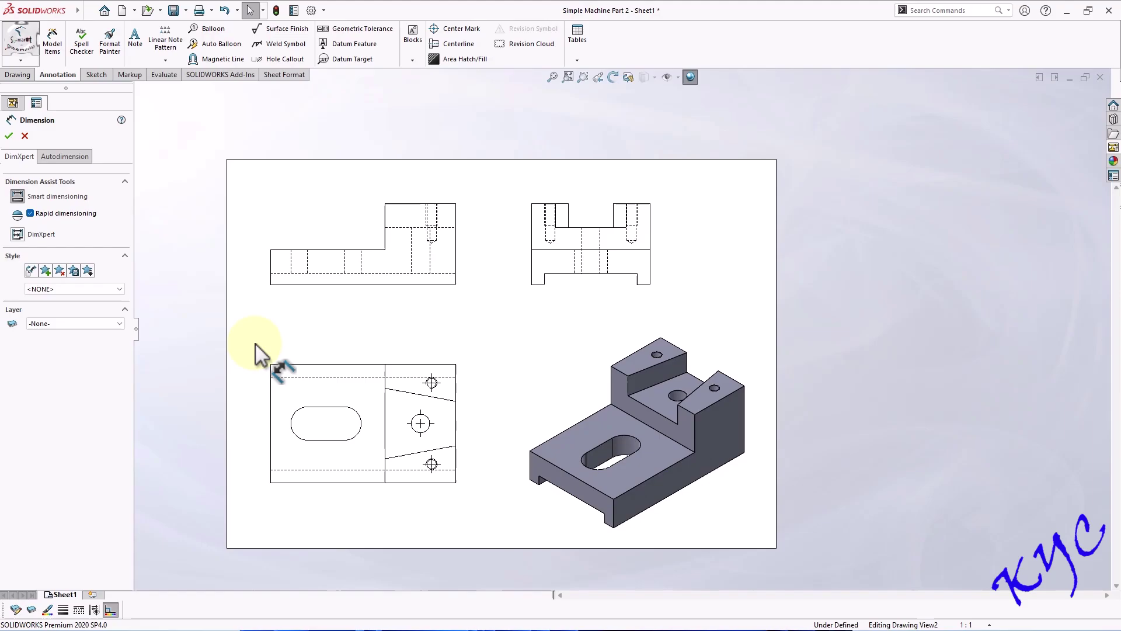
click(271, 264)
click(253, 267)
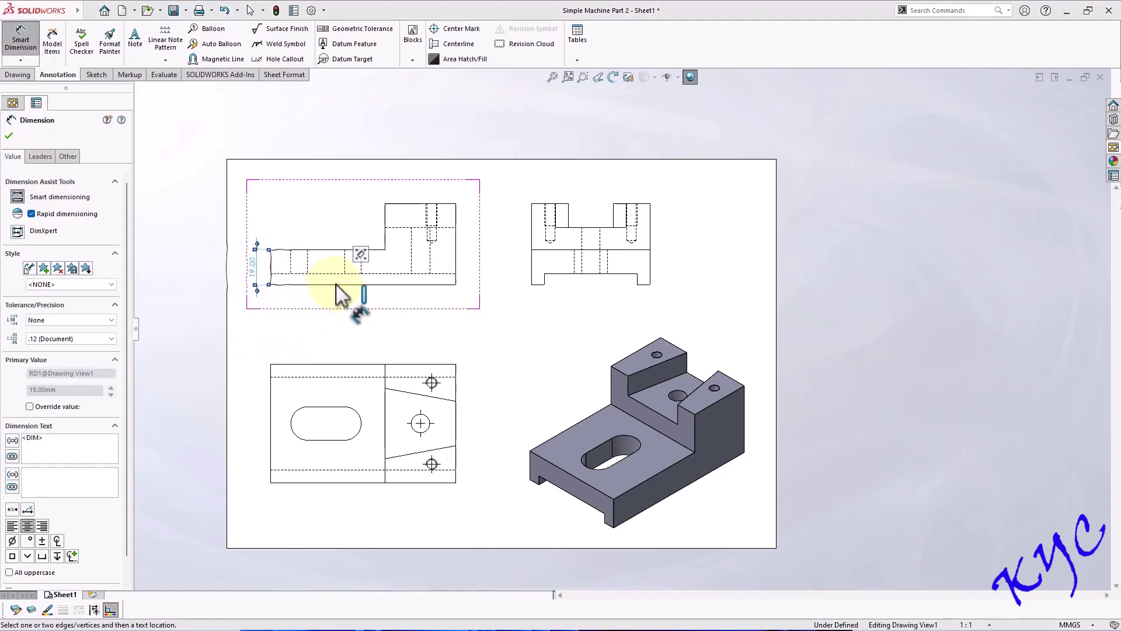
click(337, 285)
click(371, 301)
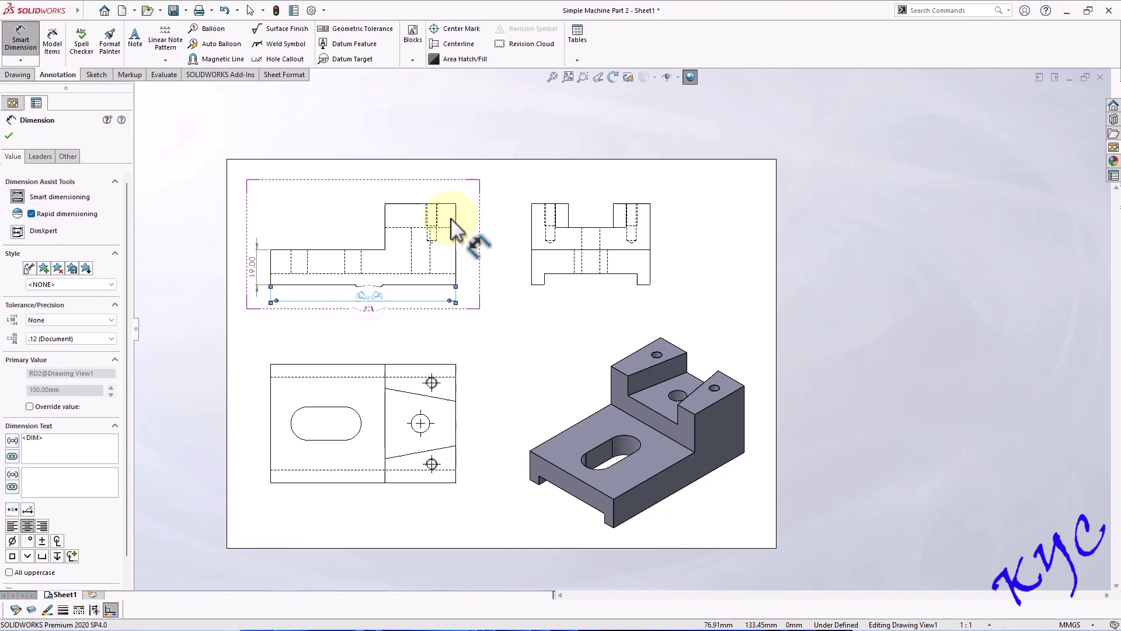
Dimension the width of the raised block and its height above the base in the front view.
click(413, 203)
click(426, 184)
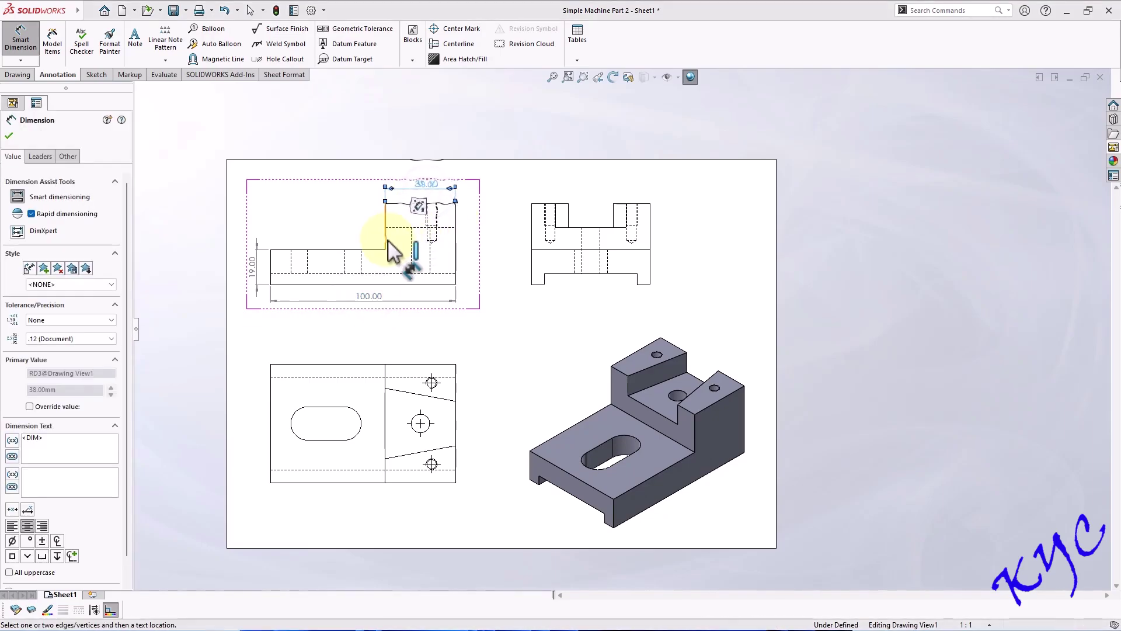
click(386, 240)
click(365, 222)
click(507, 272)
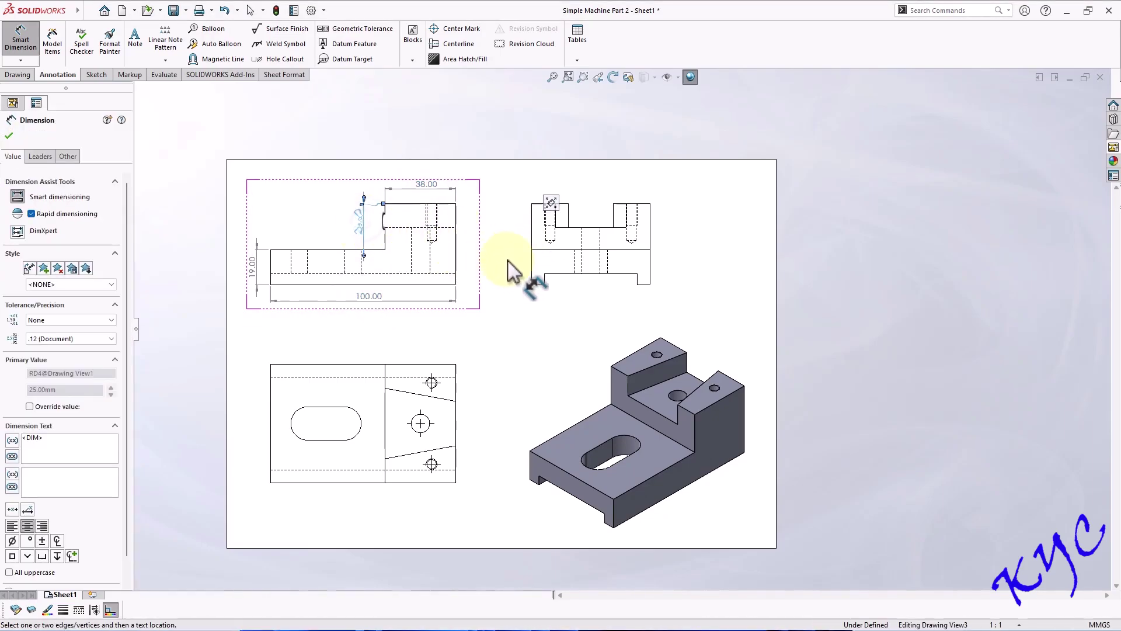
key(Escape)
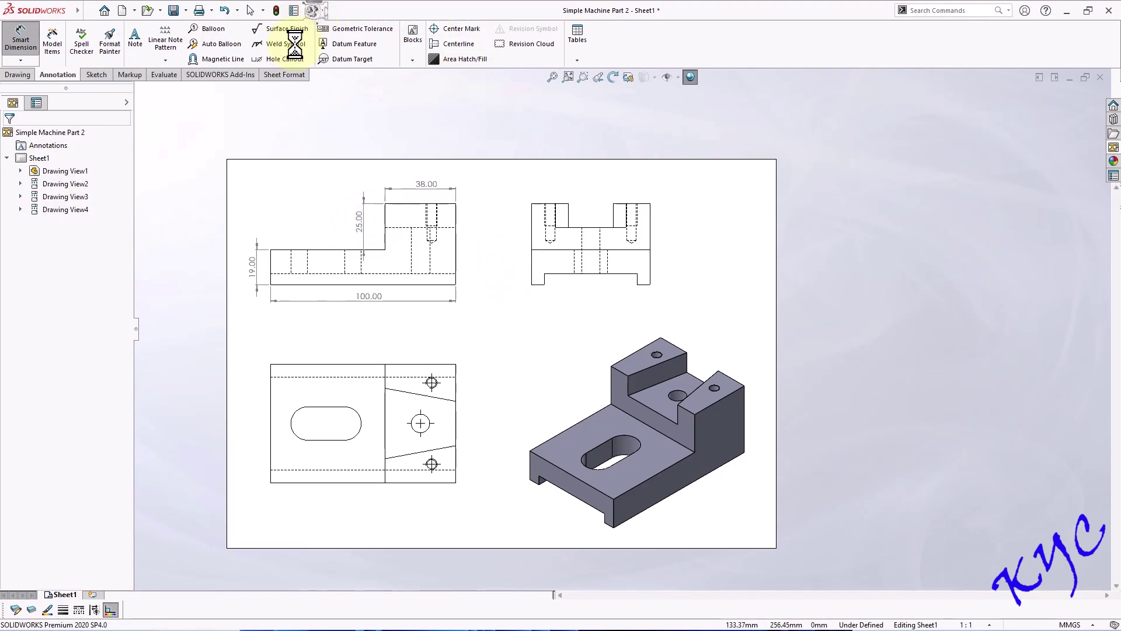
Change the document's dimension settings to drop trailing zeroes from the dimension values.
click(311, 10)
click(398, 107)
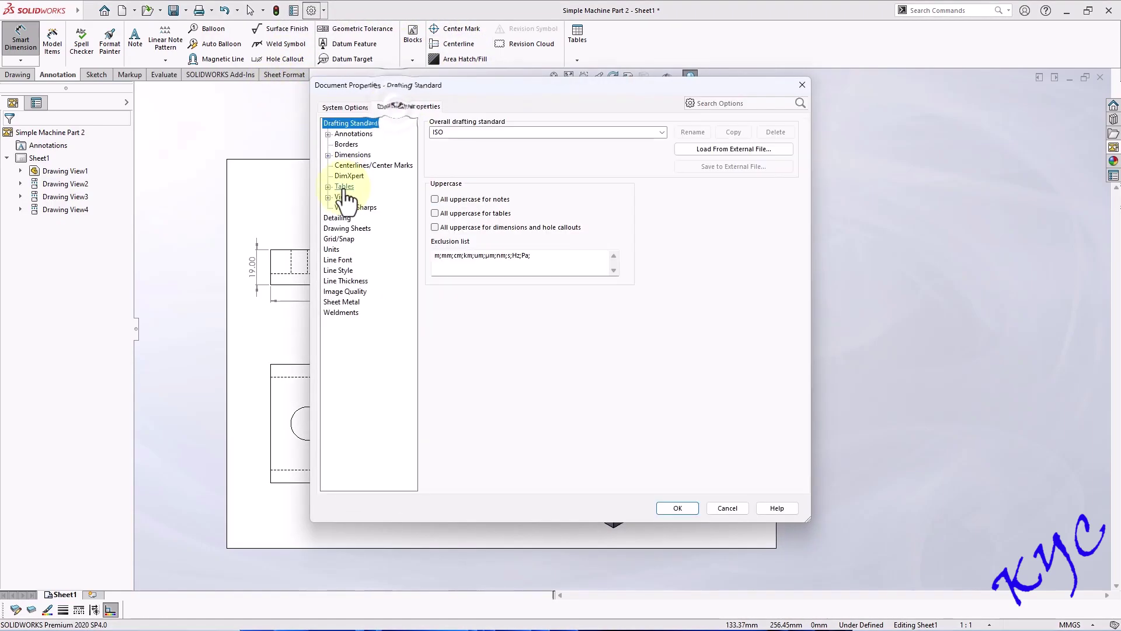
click(356, 156)
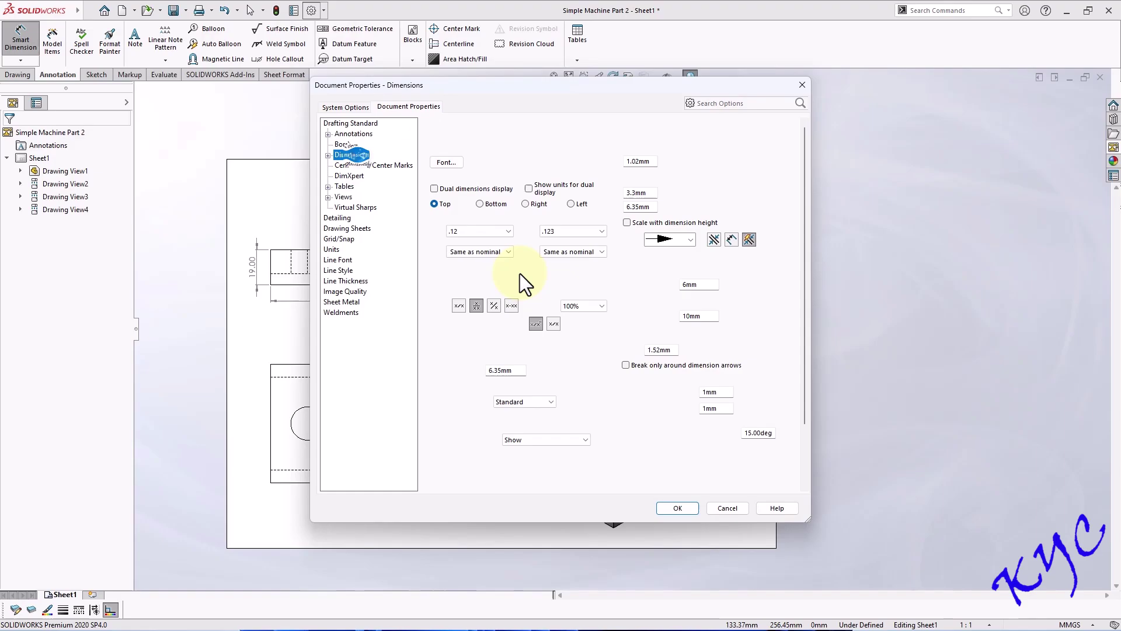
click(555, 439)
click(544, 458)
click(678, 507)
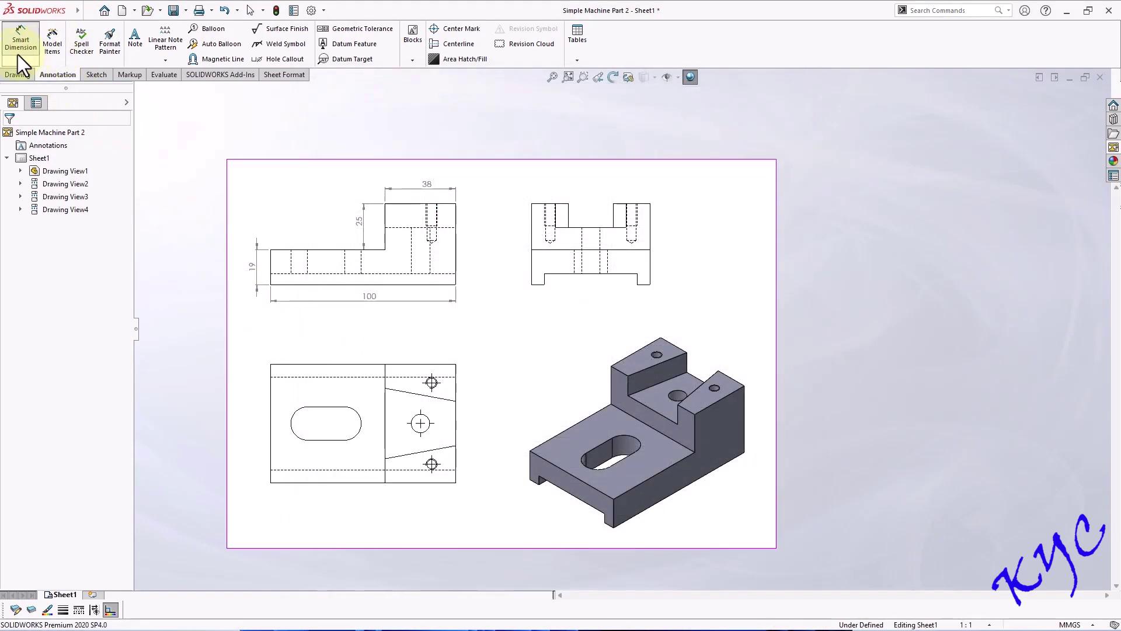
Dimension the part's overall width and the wide end of the tapered recess in the top view.
click(17, 55)
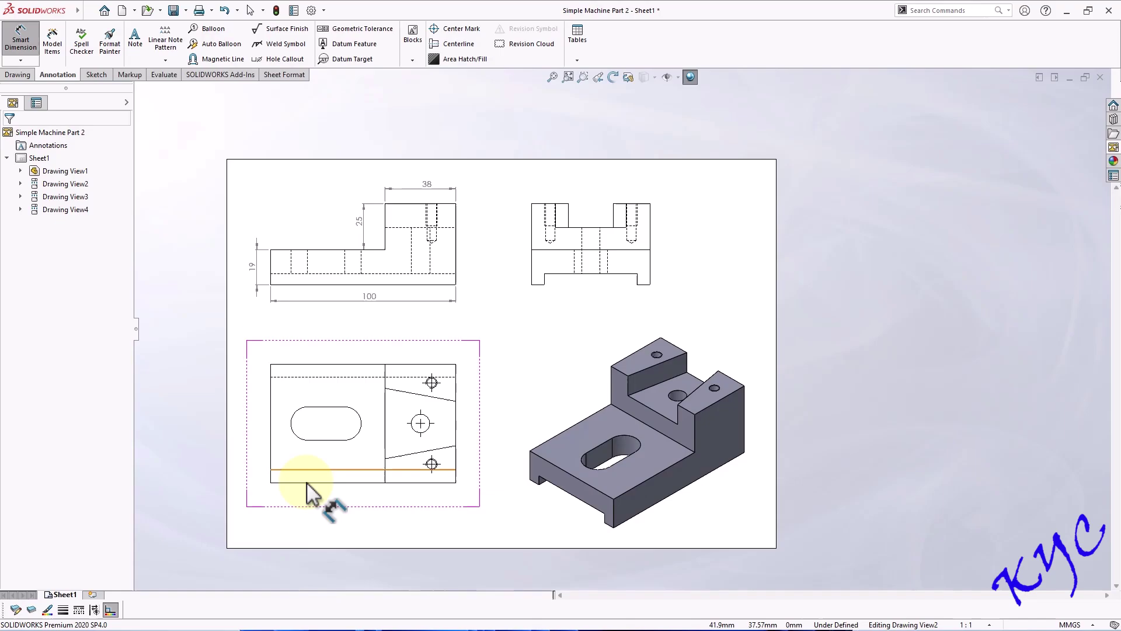
click(271, 429)
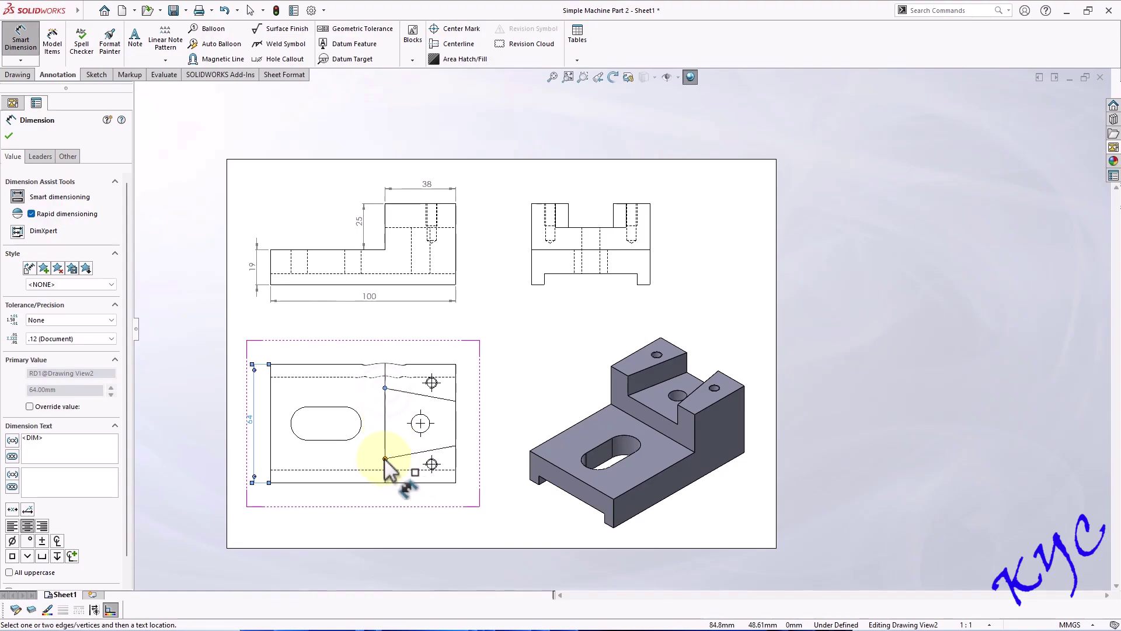
click(384, 450)
click(377, 453)
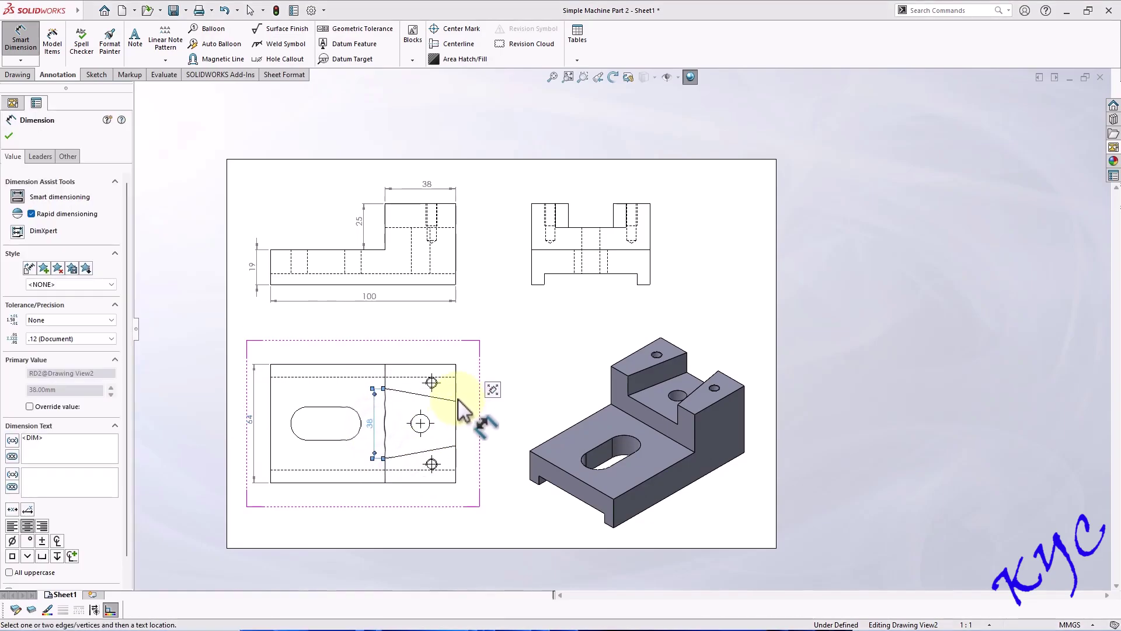
Dimension the top view from the block's outer corner to the recess's narrow-end corner, and from the central hole to the end edge.
click(456, 400)
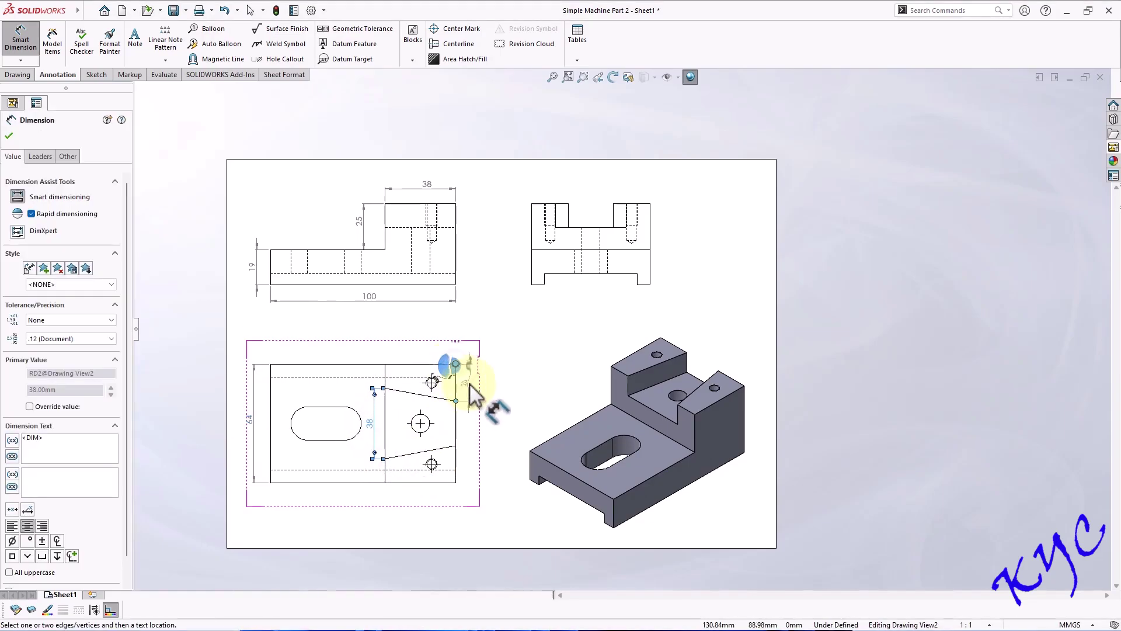
click(469, 383)
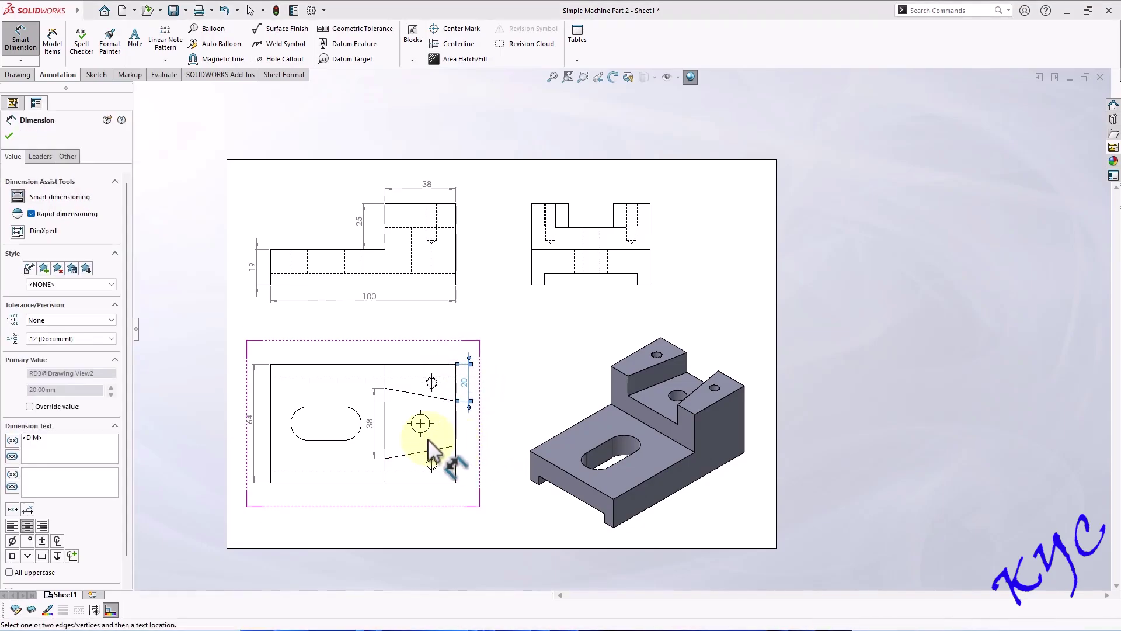
click(420, 422)
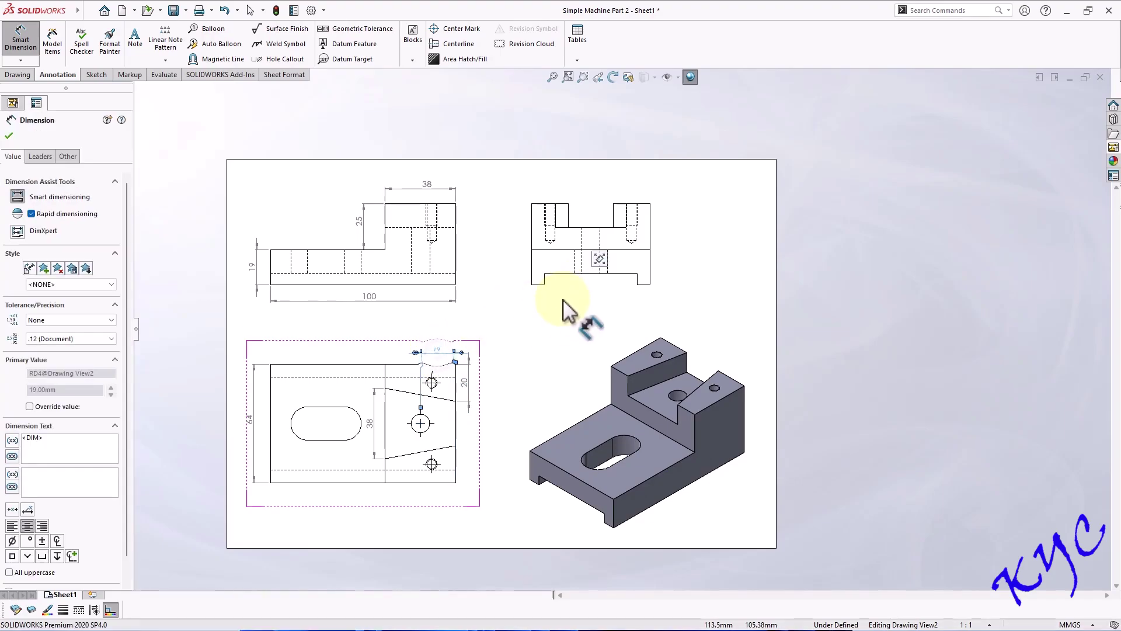
Dimension the foot width and the depth of the bottom channel in the side view.
click(545, 292)
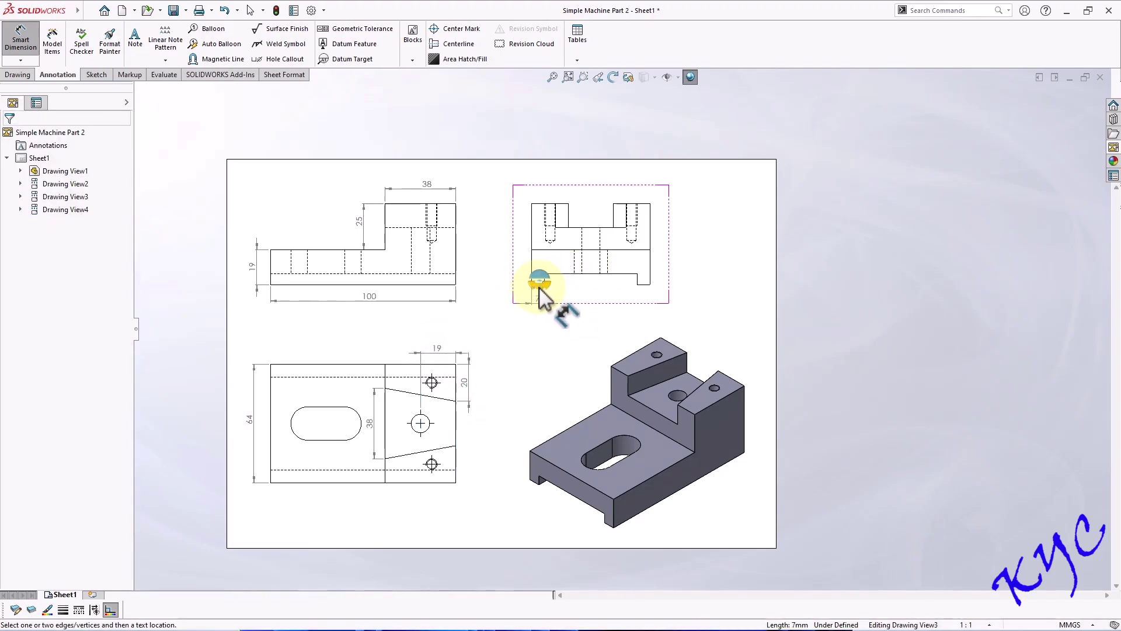
click(538, 285)
click(537, 300)
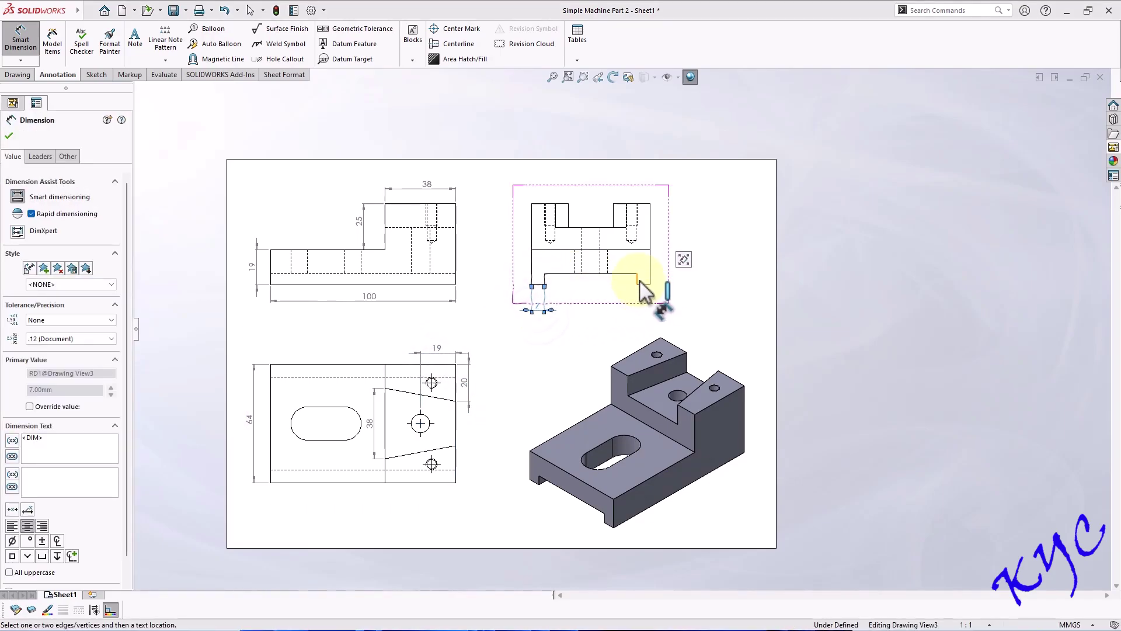
click(636, 280)
click(677, 281)
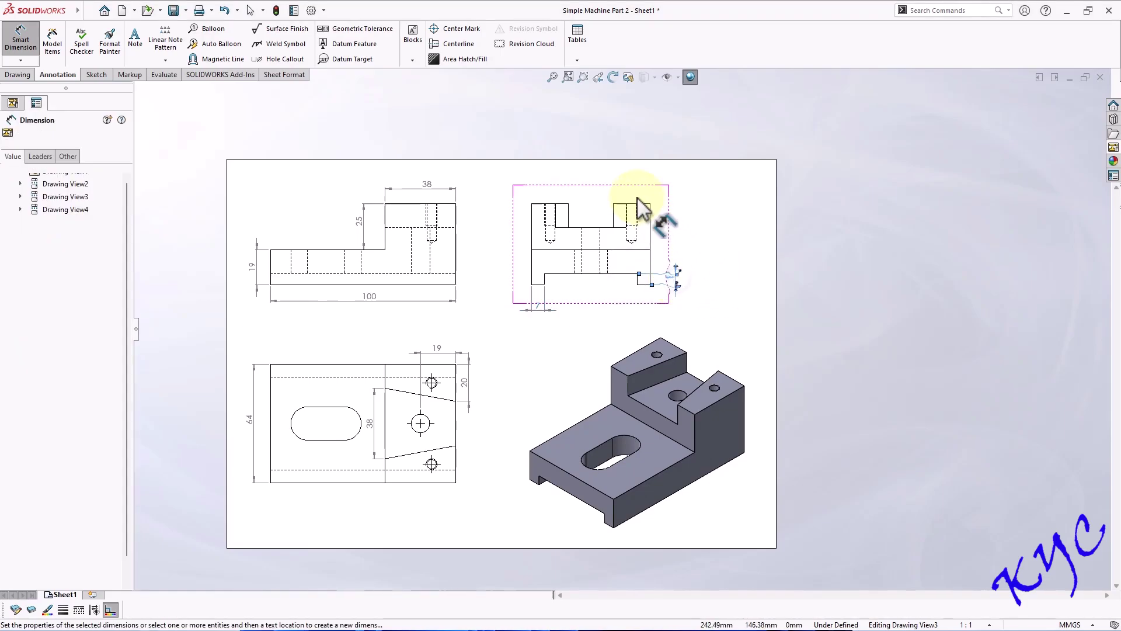